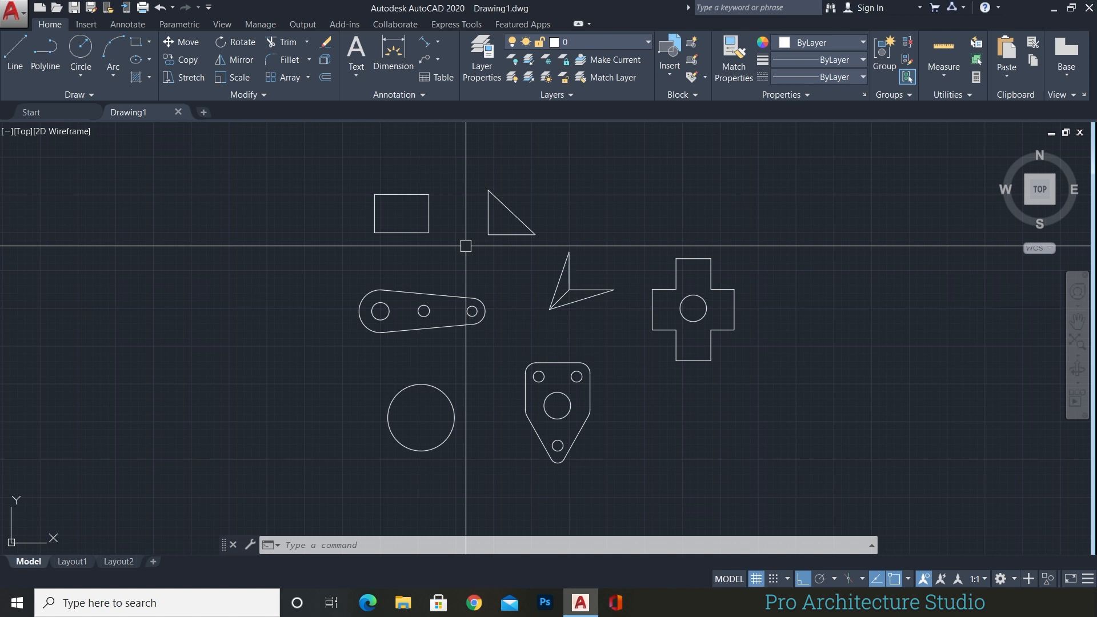
Add a linear dimension between the upper corners of the rectangle, placing the dimension line above its top edge.
scroll(390, 167, "up", 6)
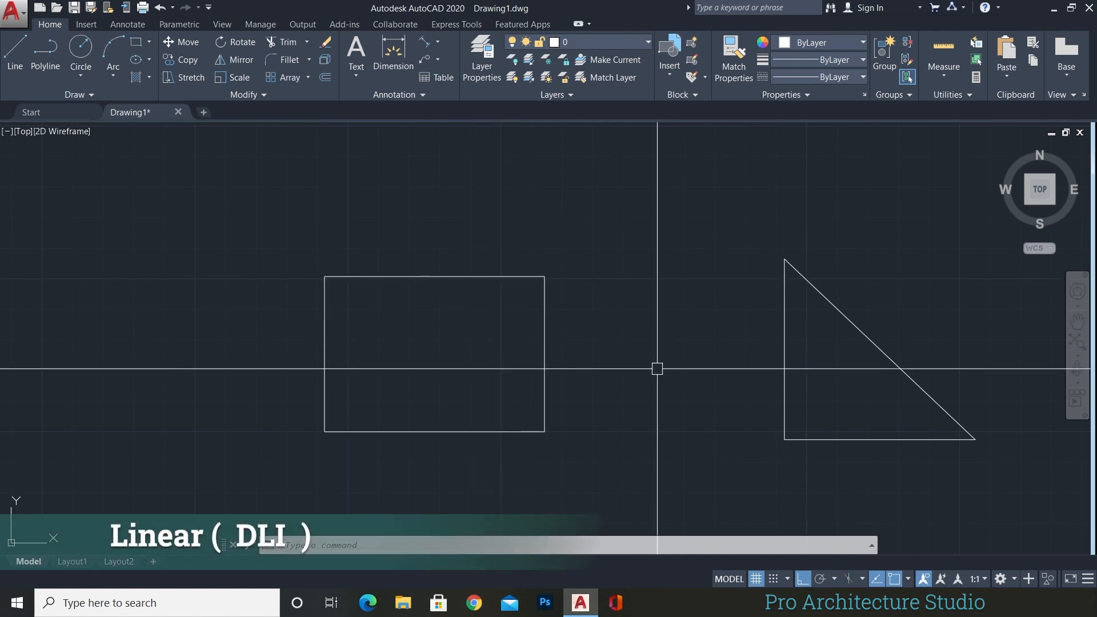
type("DLI")
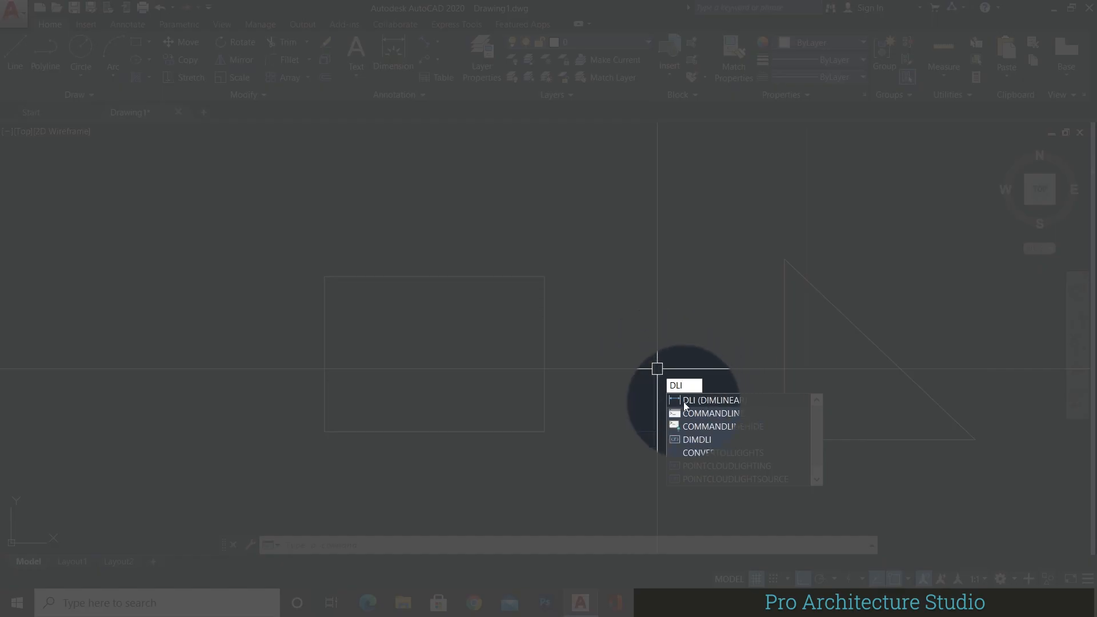
key("Return")
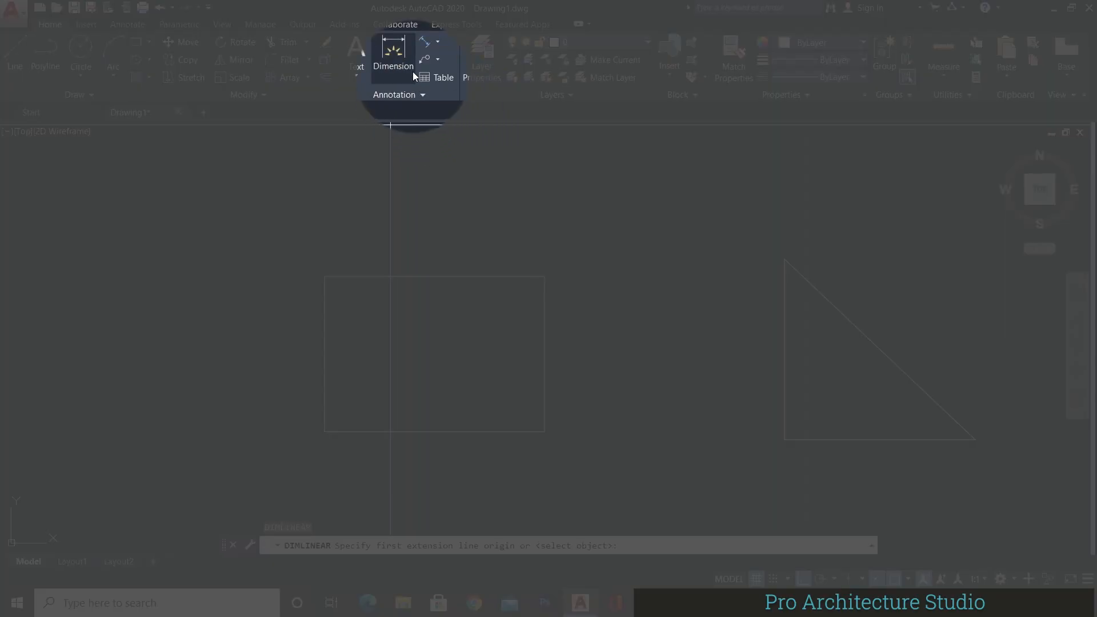
left_click(438, 42)
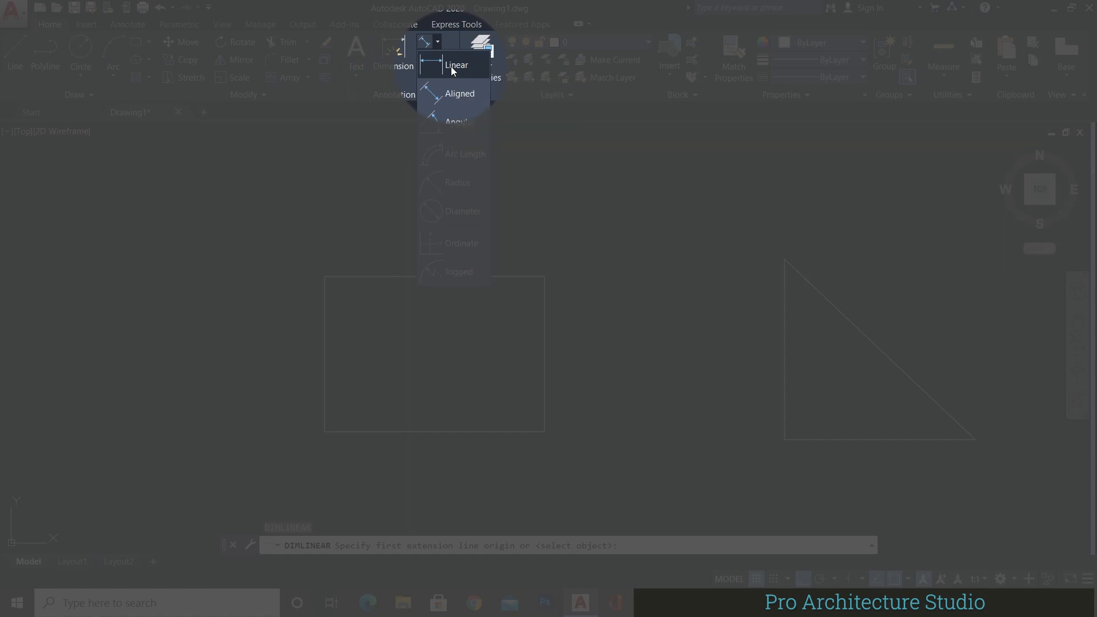
left_click(451, 66)
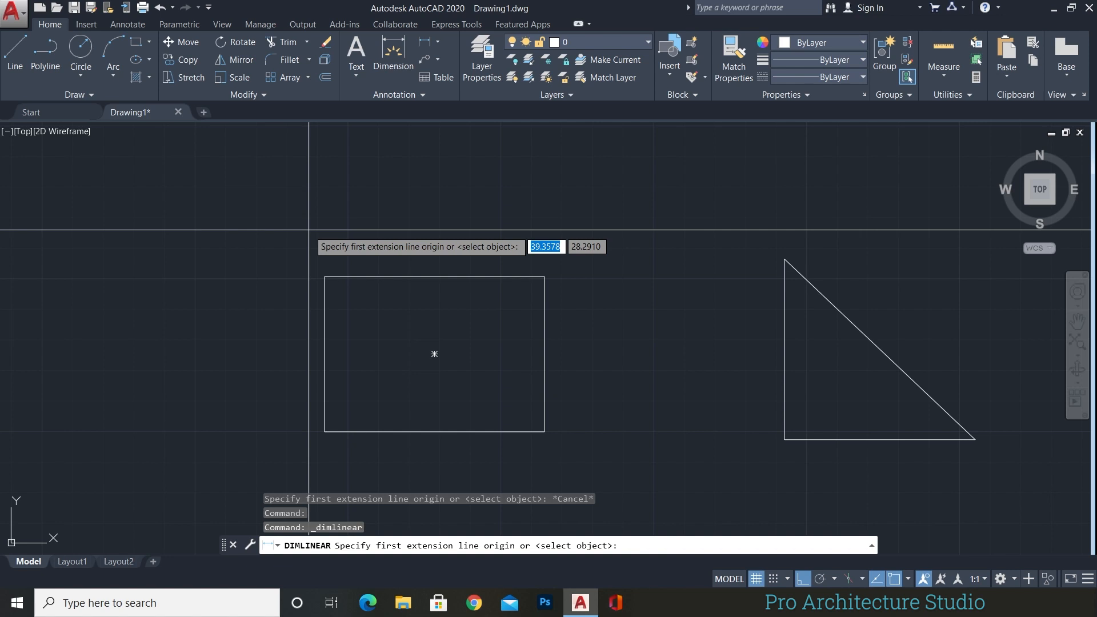
left_click(324, 277)
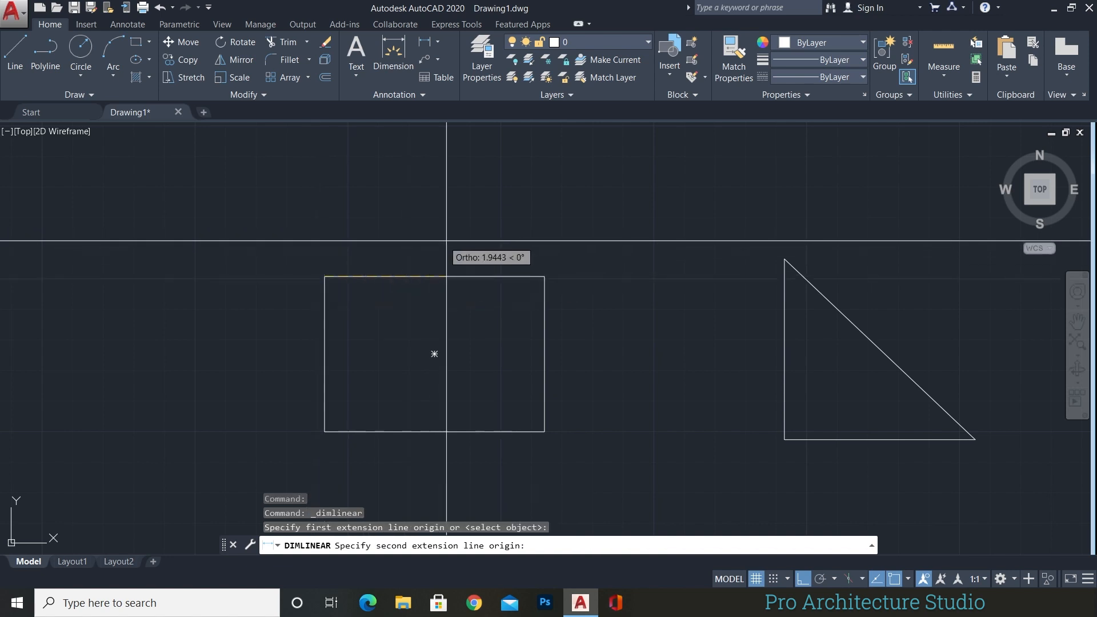
left_click(544, 277)
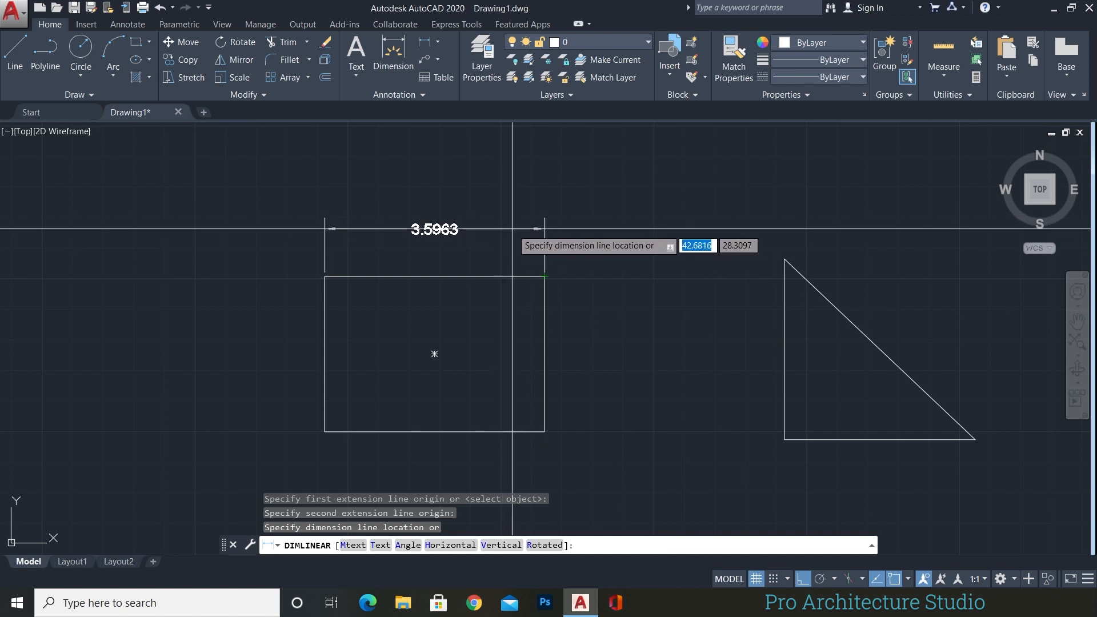
left_click(515, 227)
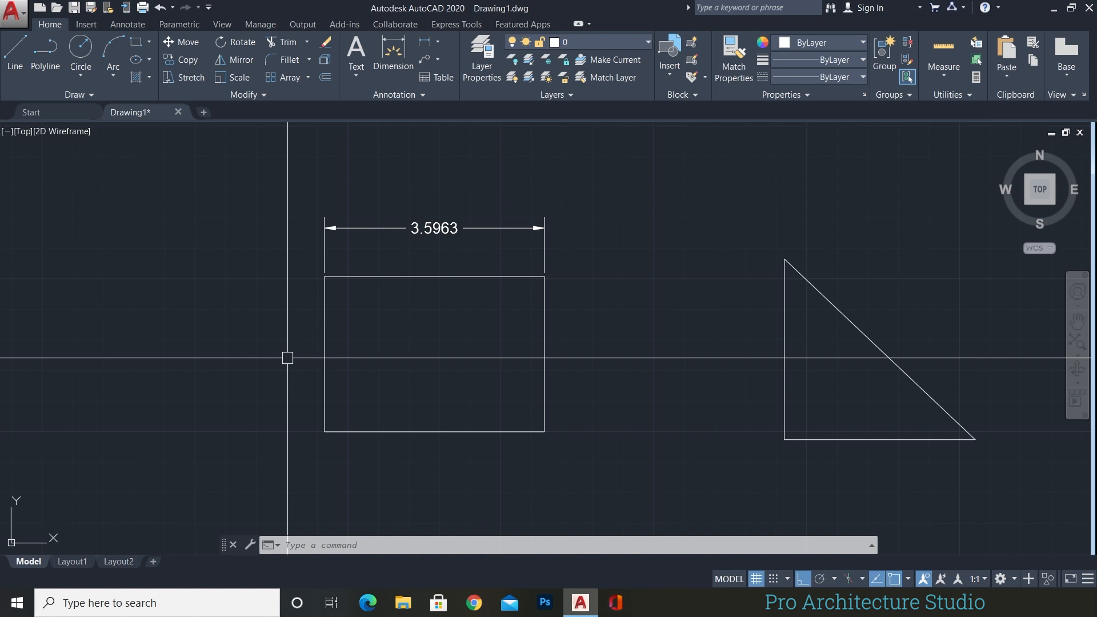
Add a linear dimension to the rectangle's left edge using object selection, with the dimension line outside the shape.
type("DLI")
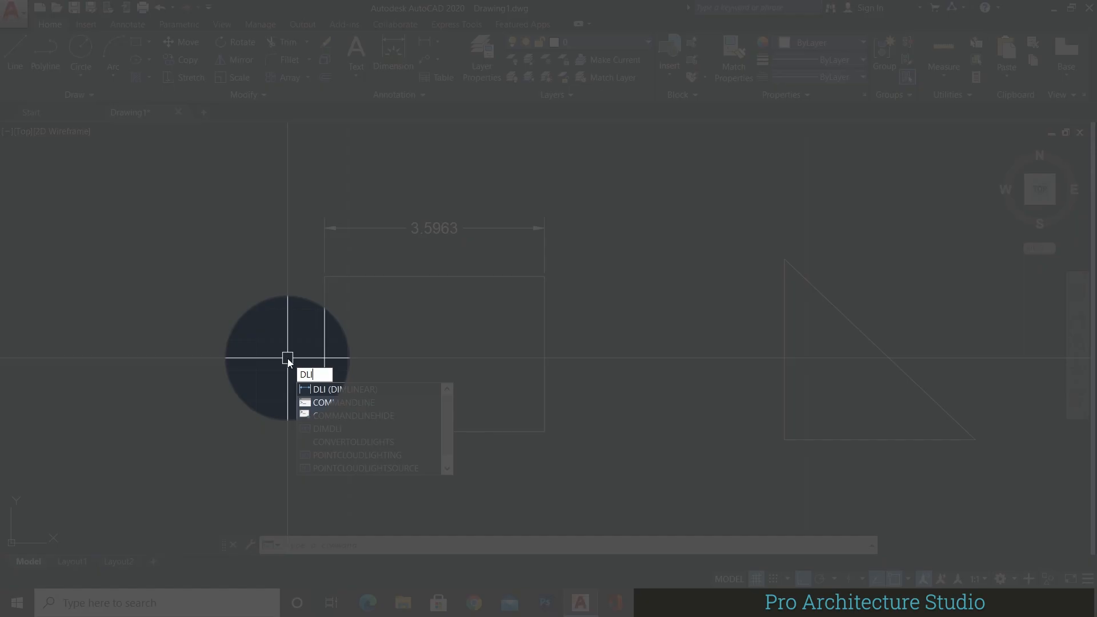
left_click(320, 389)
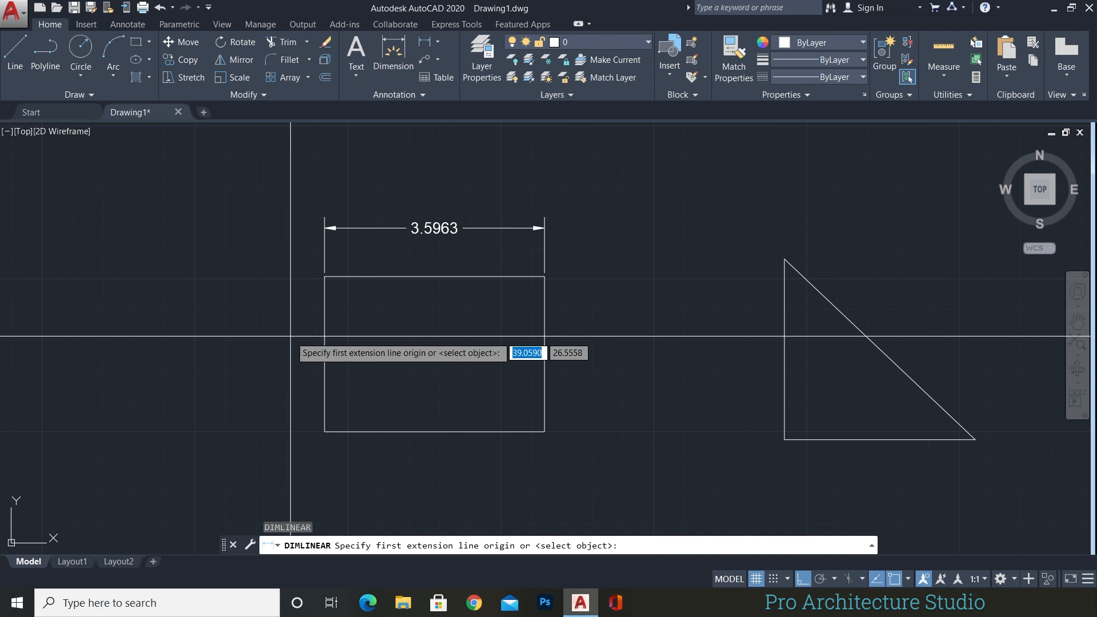
key("Return")
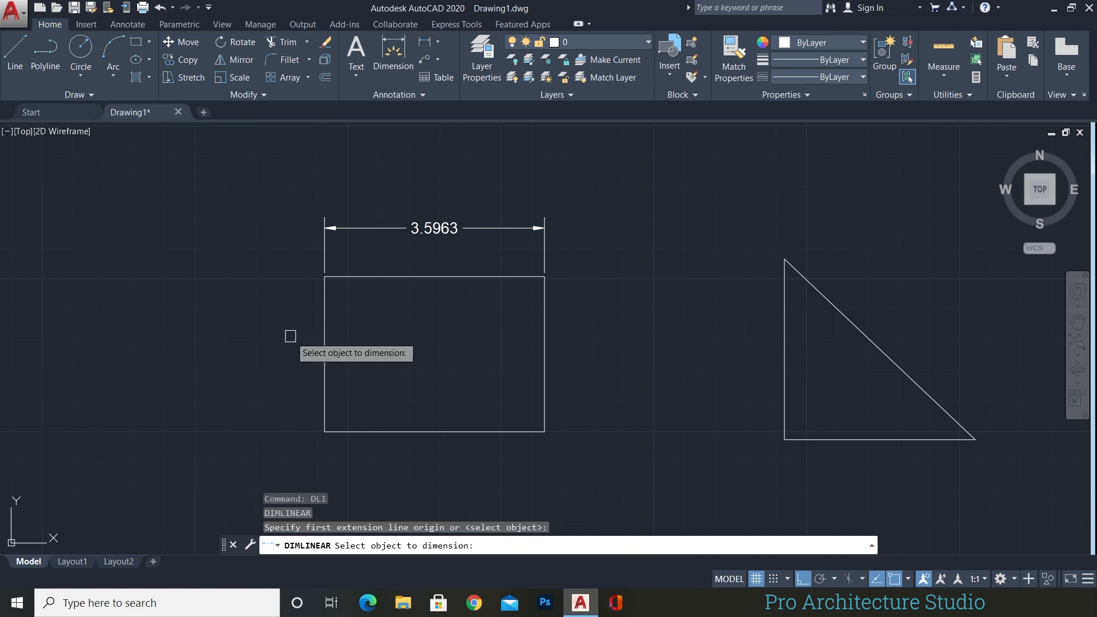
left_click(323, 335)
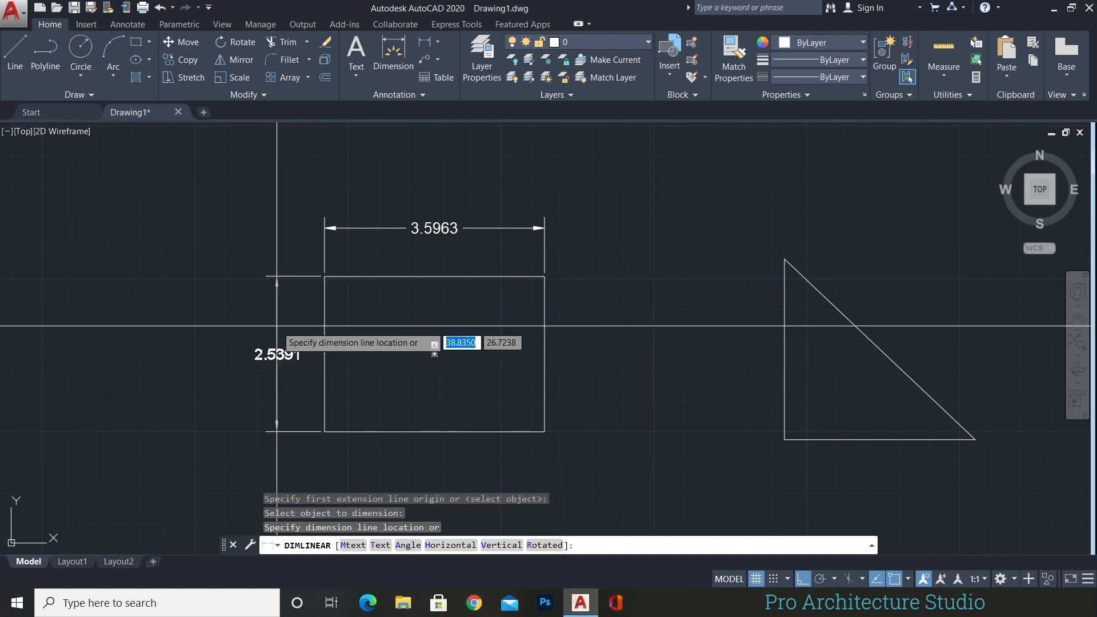
left_click(276, 325)
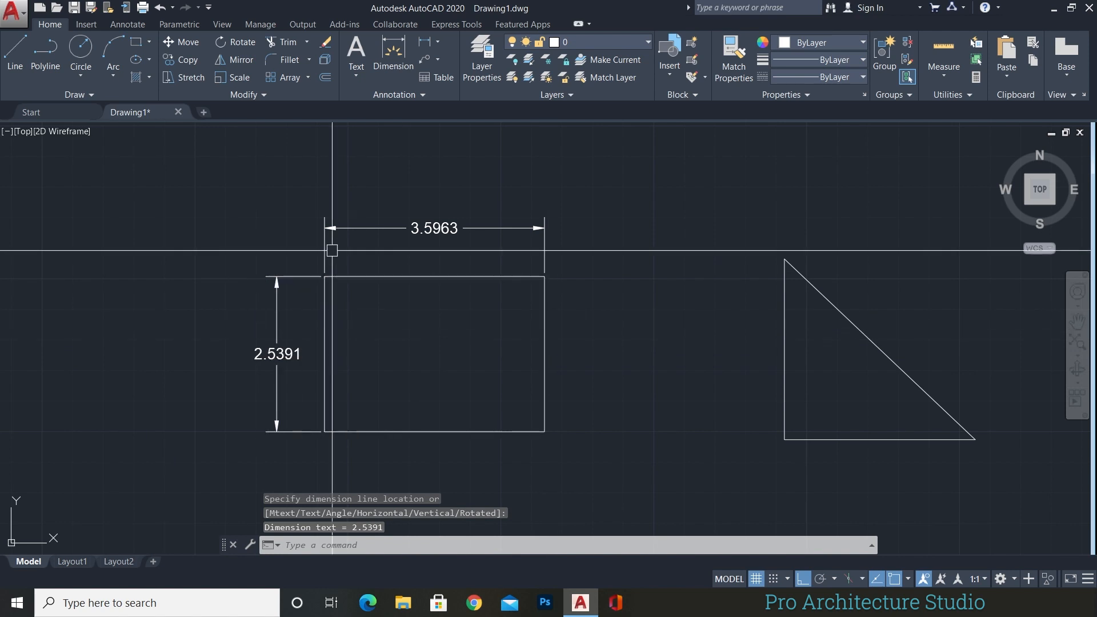
Add an aligned dimension along the triangle's sloping side, placing the dimension line just outside it.
mouse_move(894, 363)
middle_mouse_down()
mouse_move(643, 340)
mouse_move(551, 319)
middle_mouse_up()
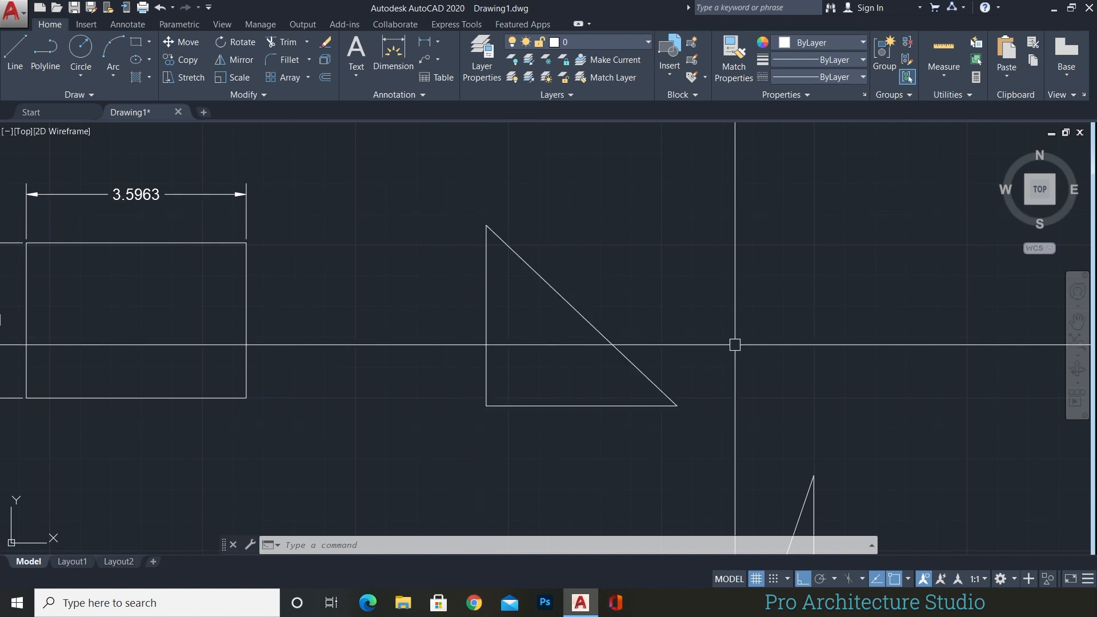
key("Escape")
key("Escape")
key("Escape")
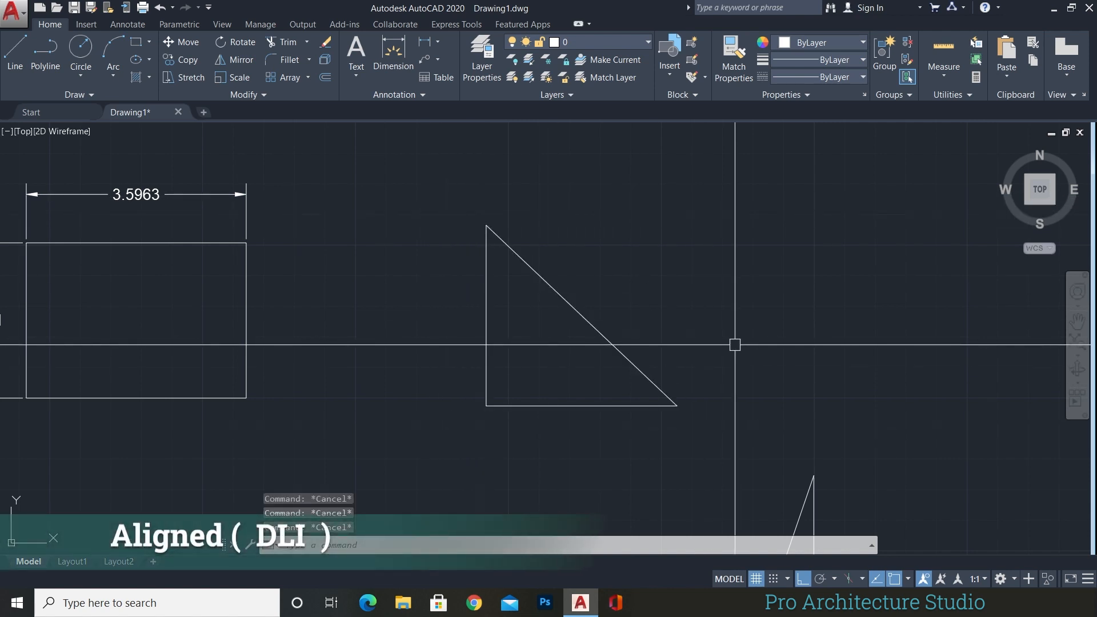
type("DAL")
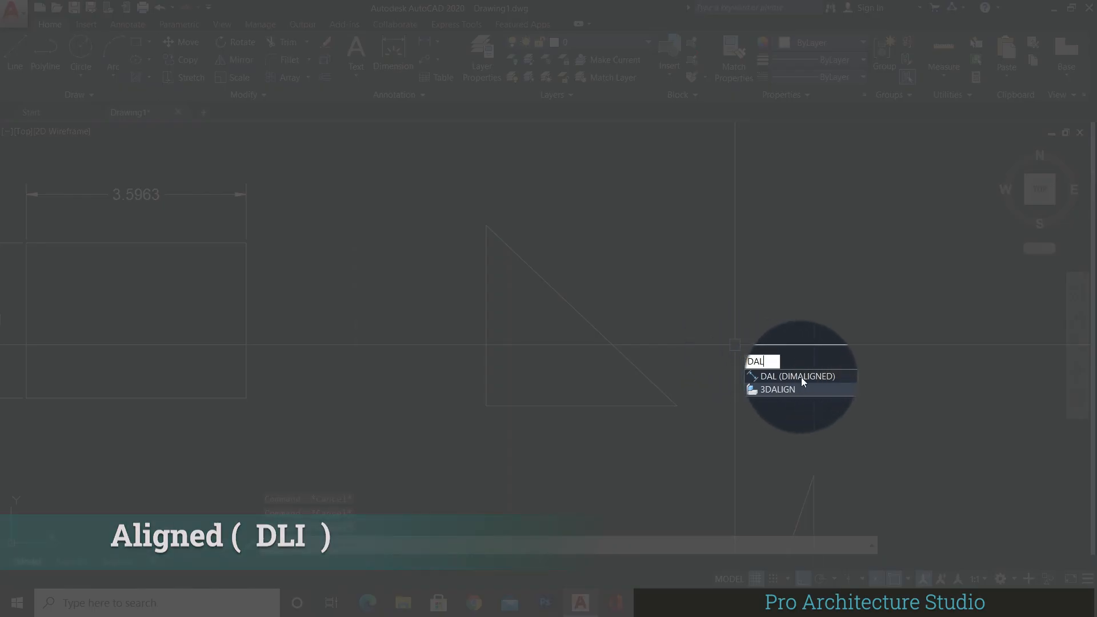
key("Return")
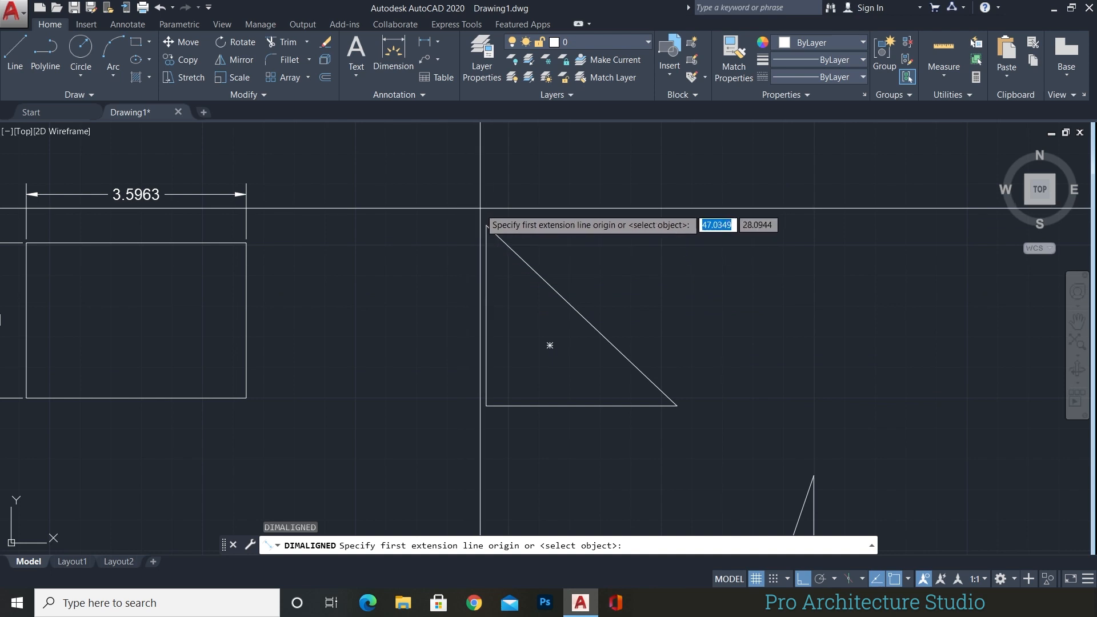
left_click(486, 225)
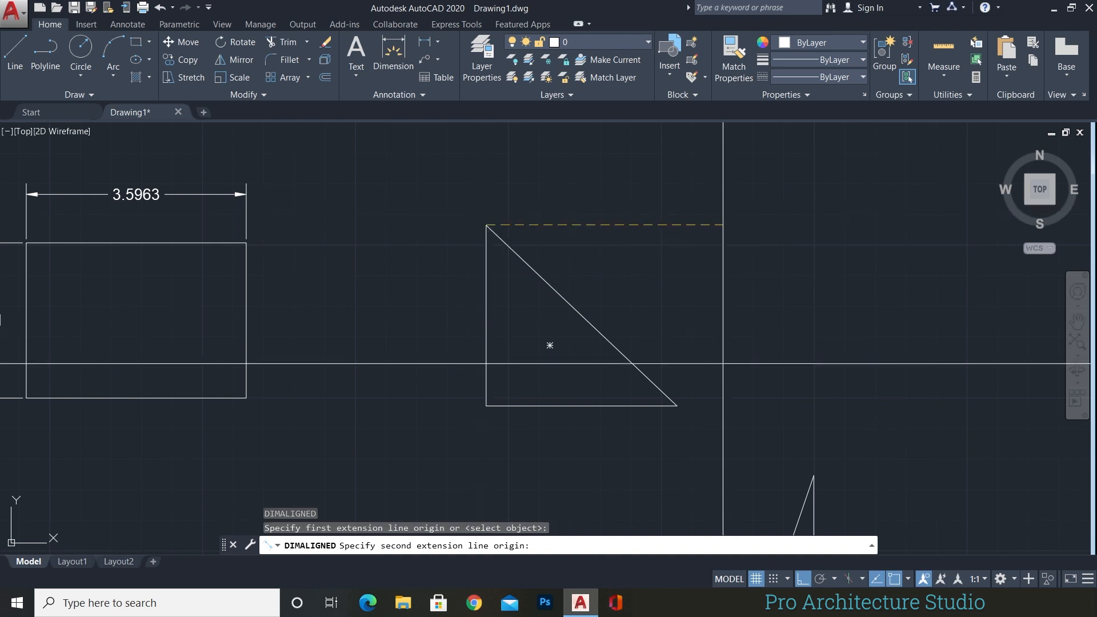
left_click(677, 406)
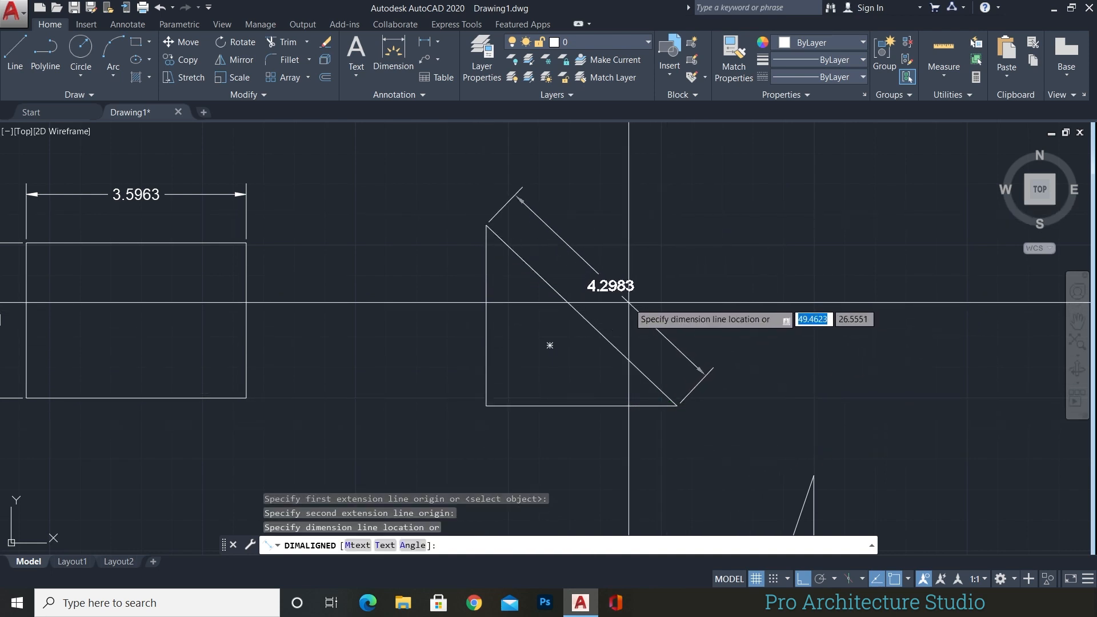
left_click(626, 303)
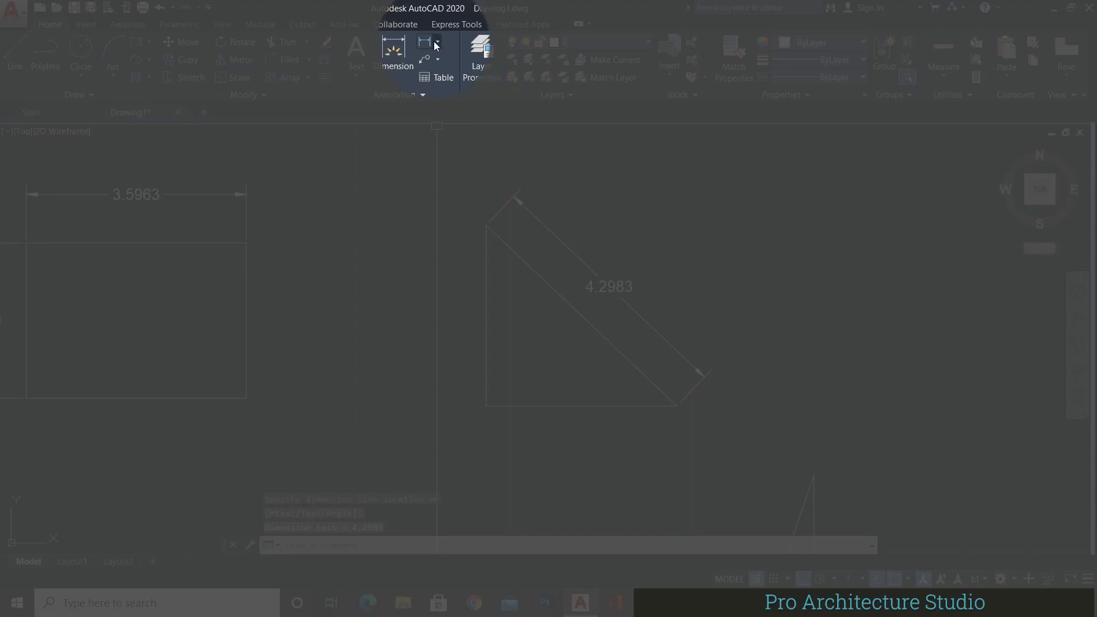
Add a second aligned dimension between the ends of the triangle's sloping side, farther out than the first.
left_click(437, 43)
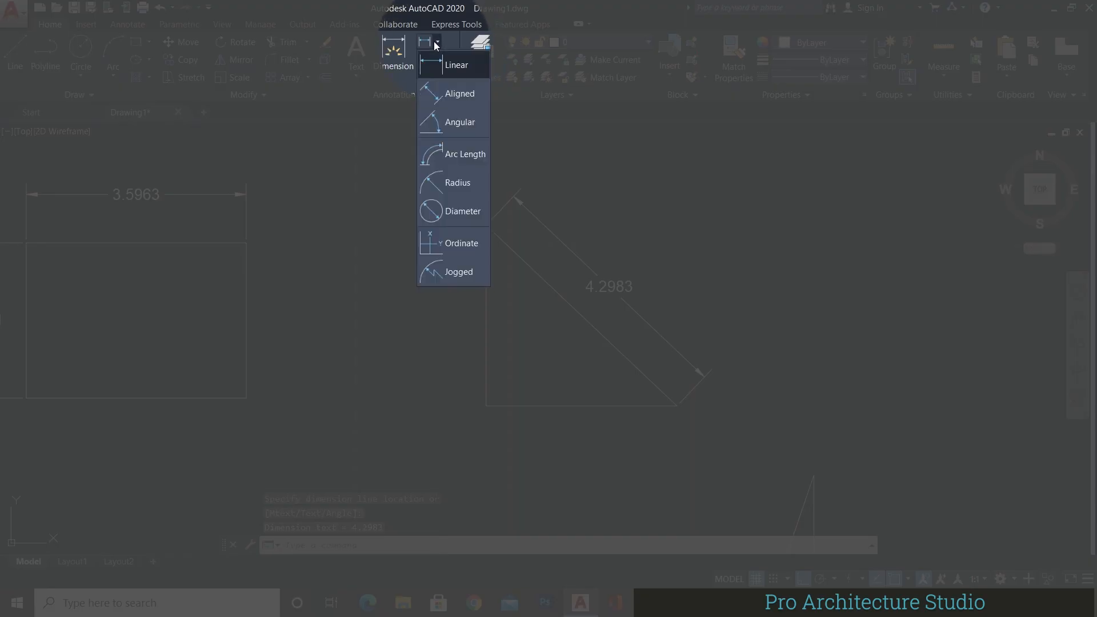
left_click(459, 94)
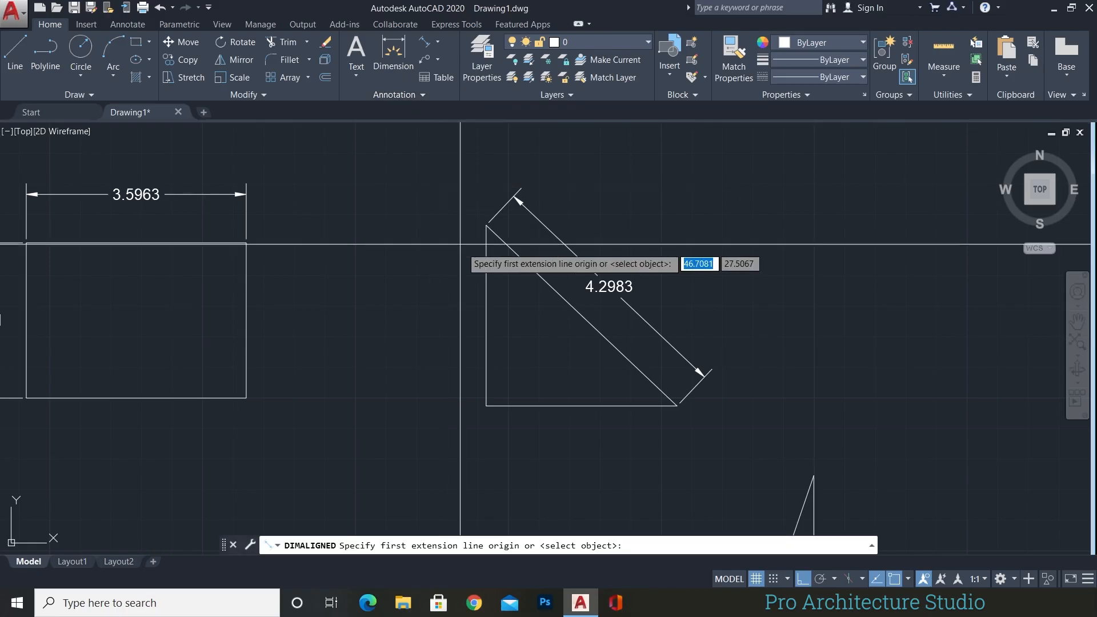
left_click(486, 226)
left_click(677, 405)
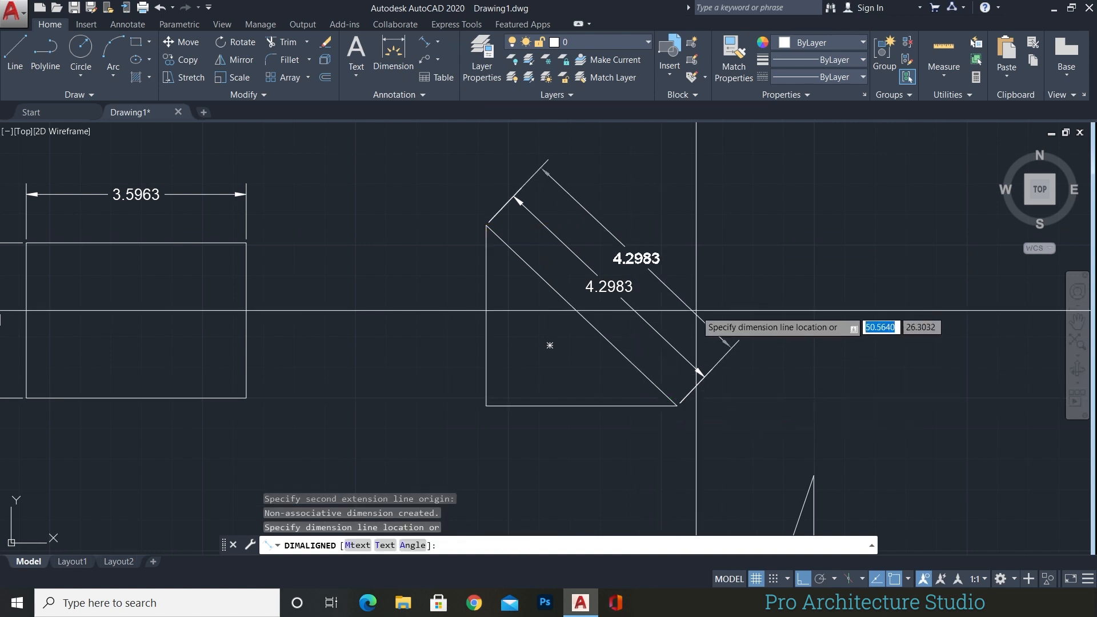
left_click(692, 293)
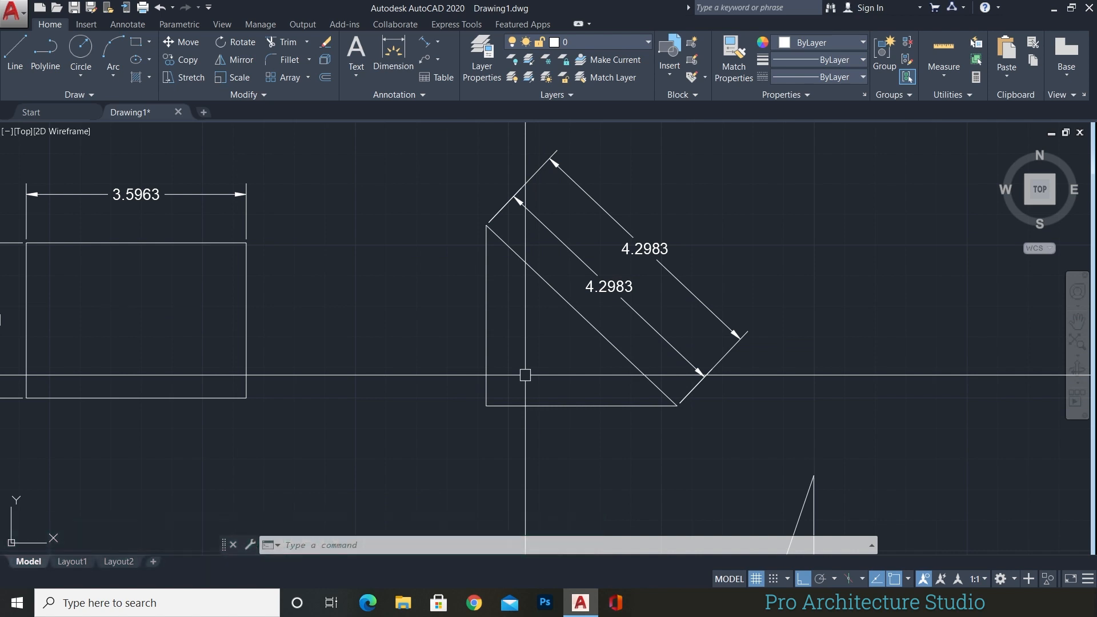
Add an angular dimension between the triangle's vertical and horizontal sides, placing the arc inside the triangle.
type("DAN")
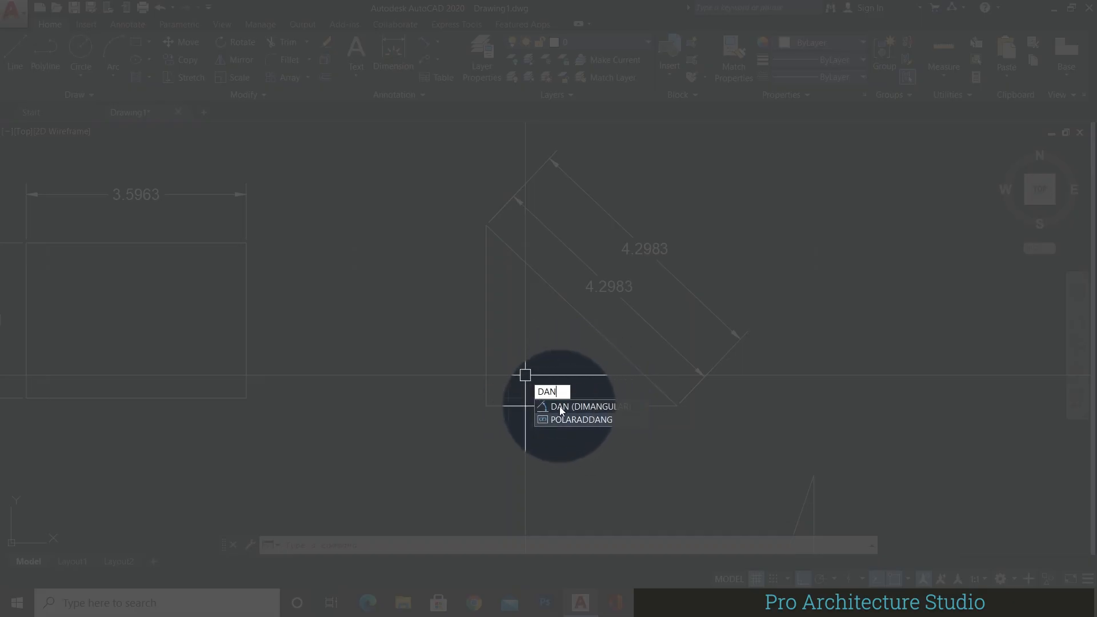
left_click(594, 407)
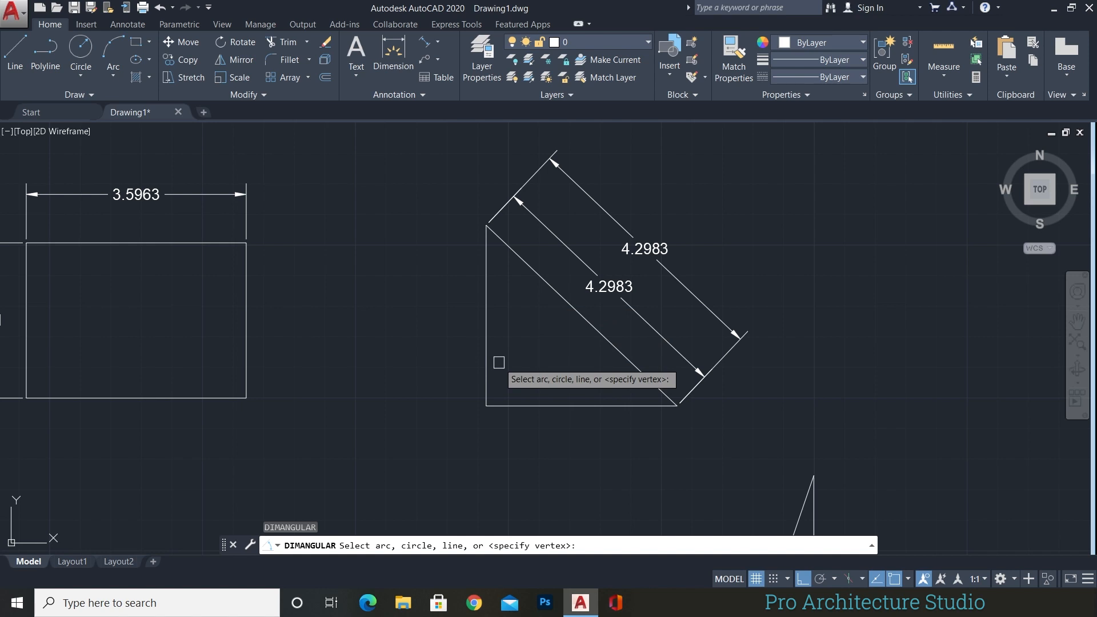
left_click(486, 337)
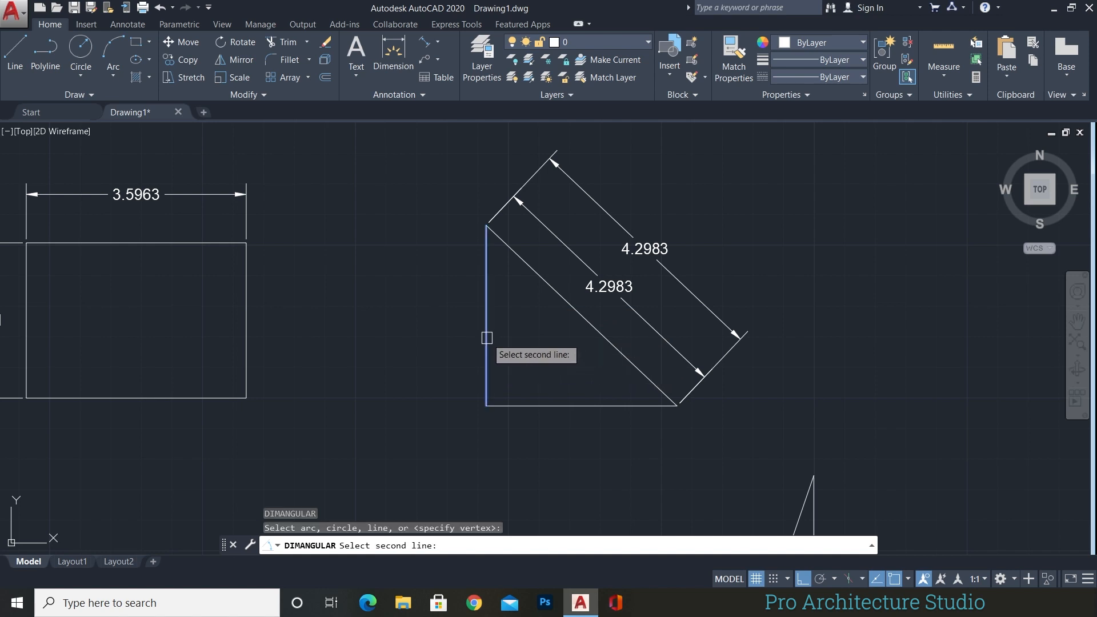
left_click(539, 404)
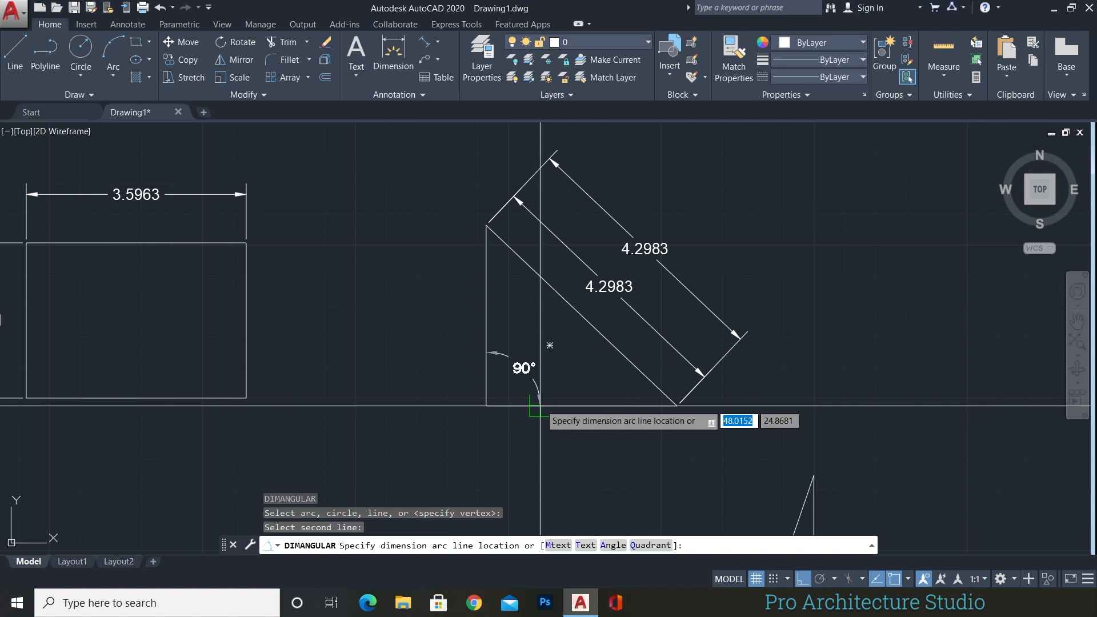
left_click(529, 355)
key("Escape")
key("Escape")
key("Escape")
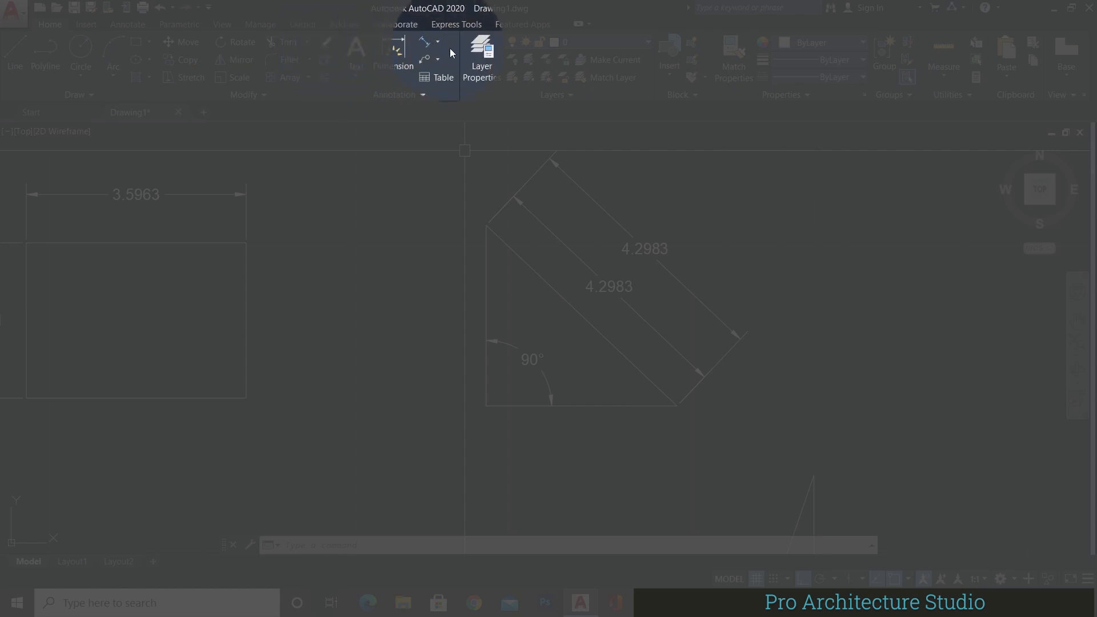
left_click(439, 44)
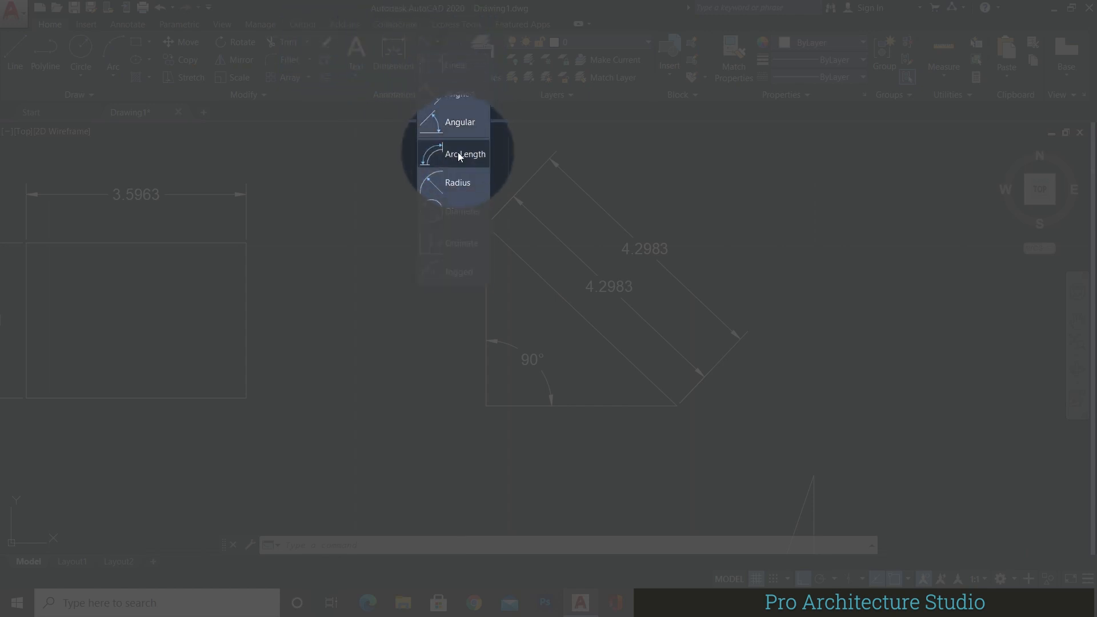
left_click(454, 122)
left_click(486, 378)
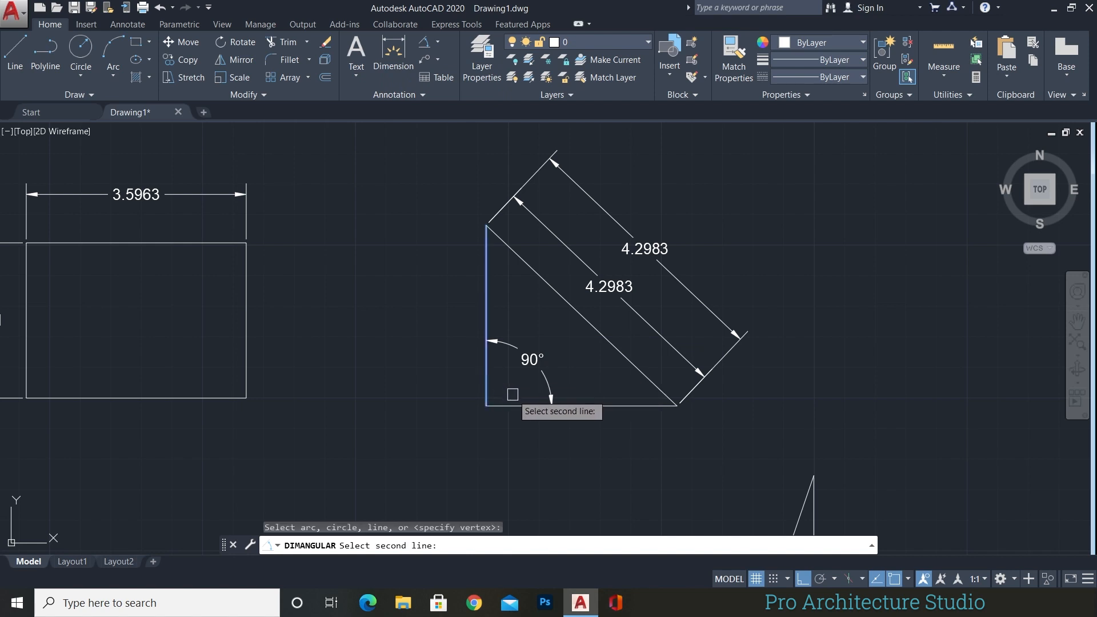
left_click(514, 400)
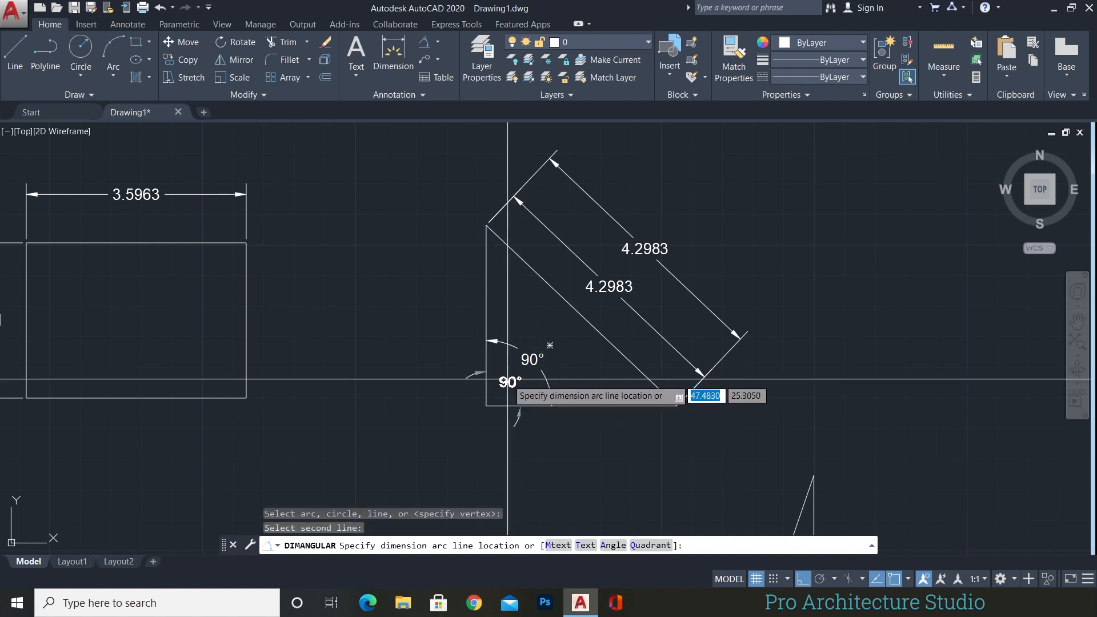
key("Escape")
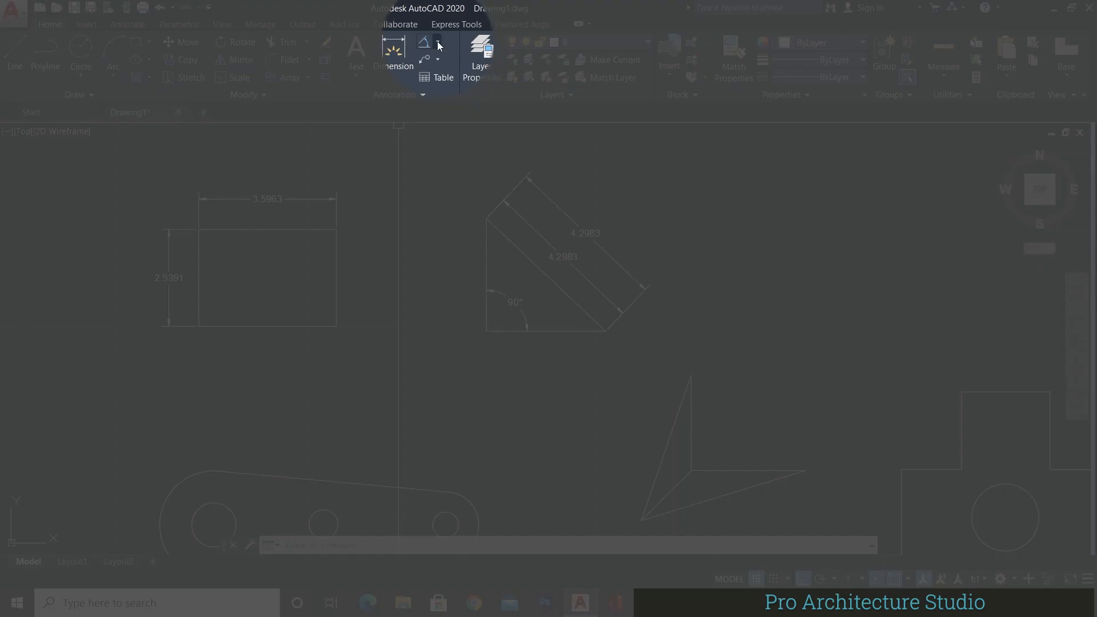
Add an arc length dimension to the link shape's large end arc, placing the dimension outside the shape.
left_click(437, 42)
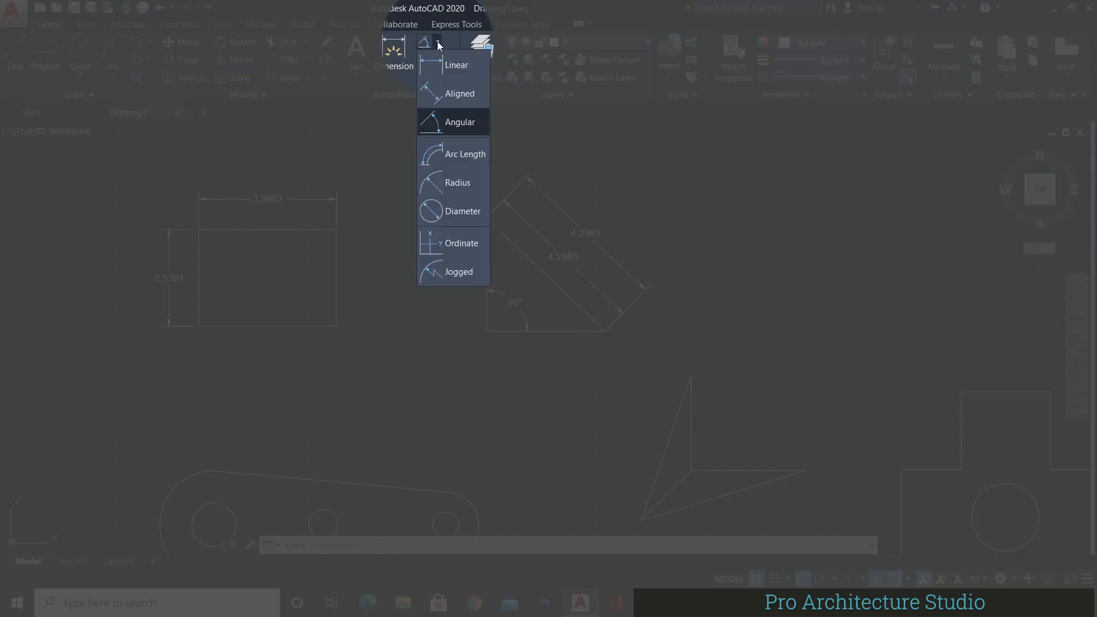
left_click(448, 154)
middle_click_drag(446, 342, 458, 214)
middle_click_drag(226, 390, 361, 330)
scroll(337, 317, "up", 2)
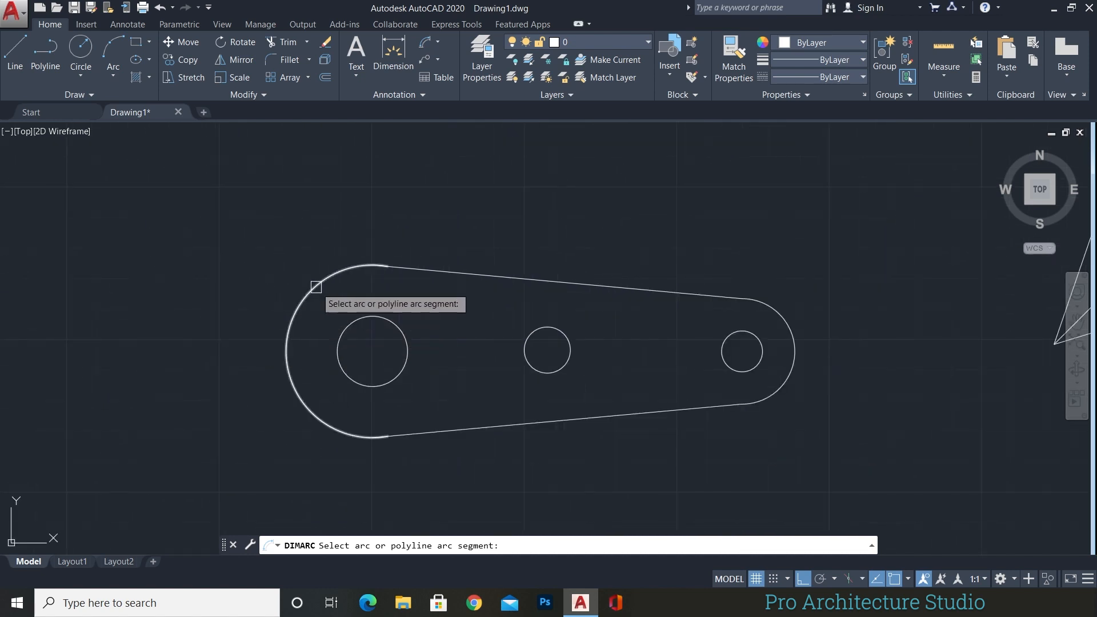
left_click(291, 321)
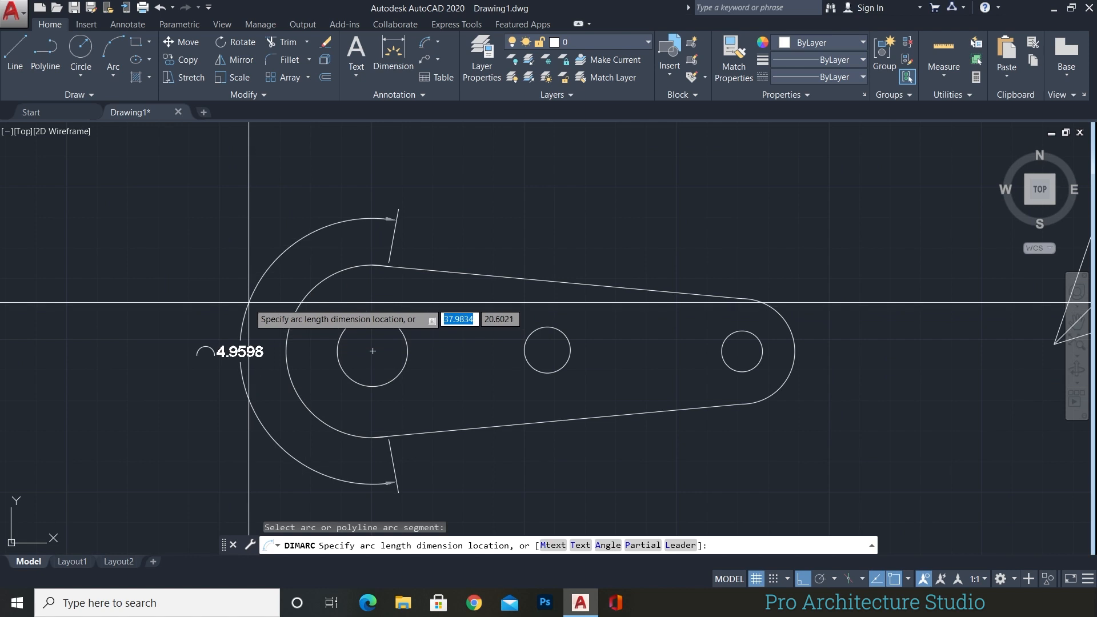
left_click(248, 302)
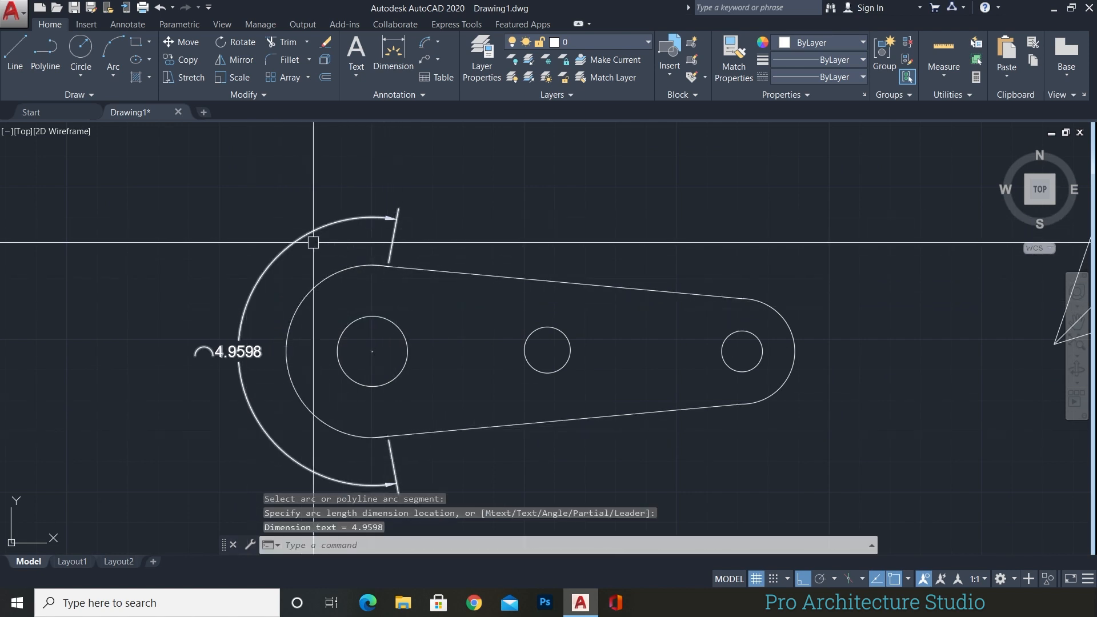
Add an aligned dimension to the link's upper sloping edge using object selection, with the dimension line above the shape.
middle_click_drag(651, 365, 596, 368)
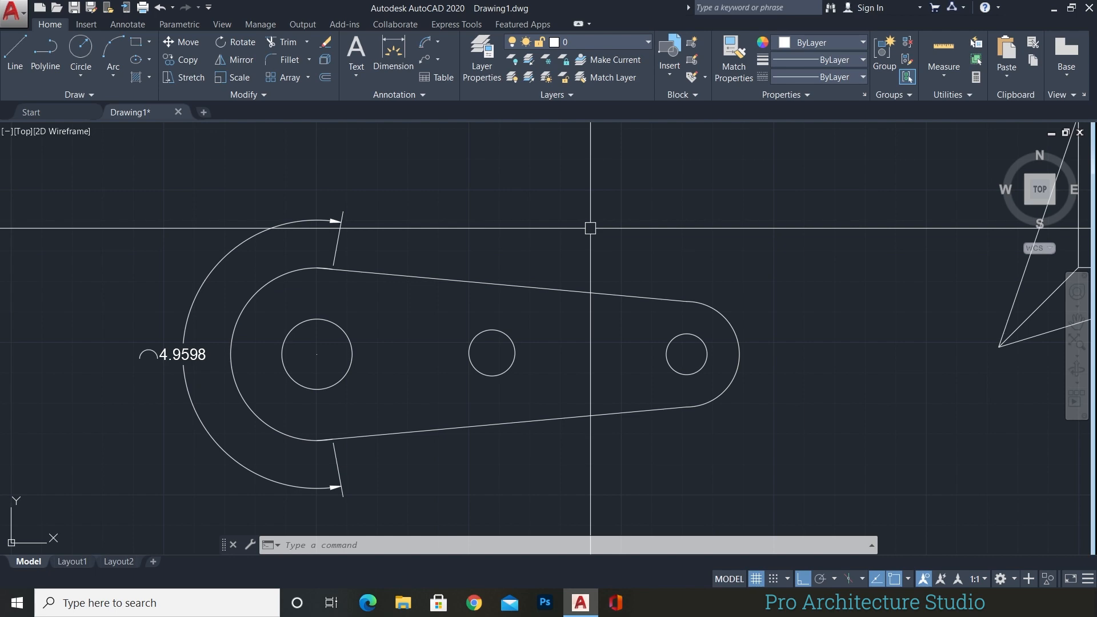
type("l")
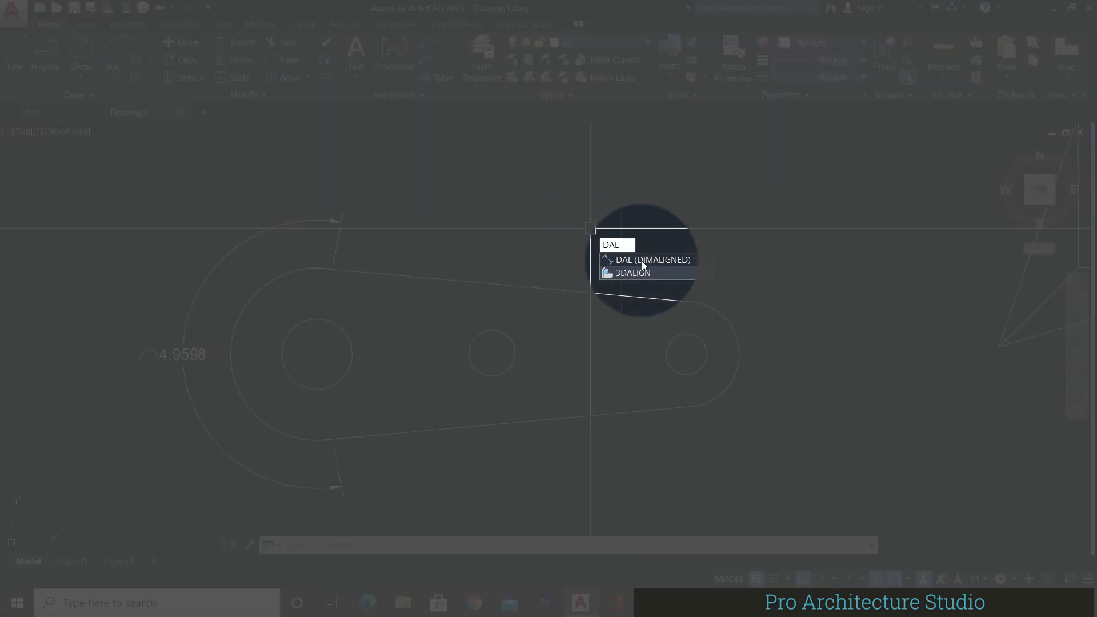
key("Return")
key("Return")
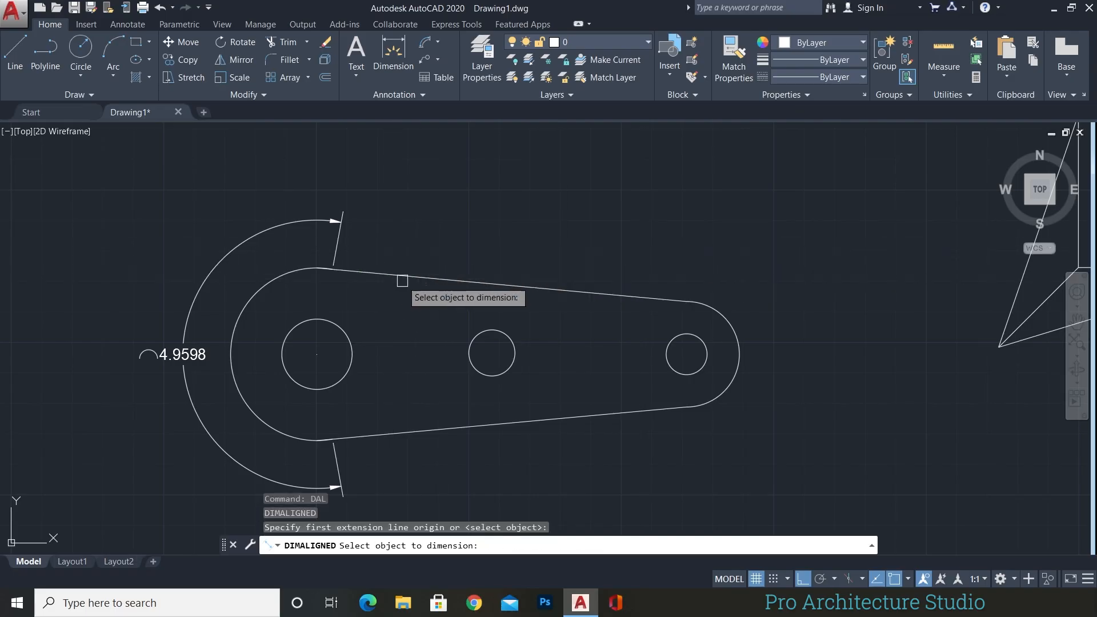
left_click(390, 275)
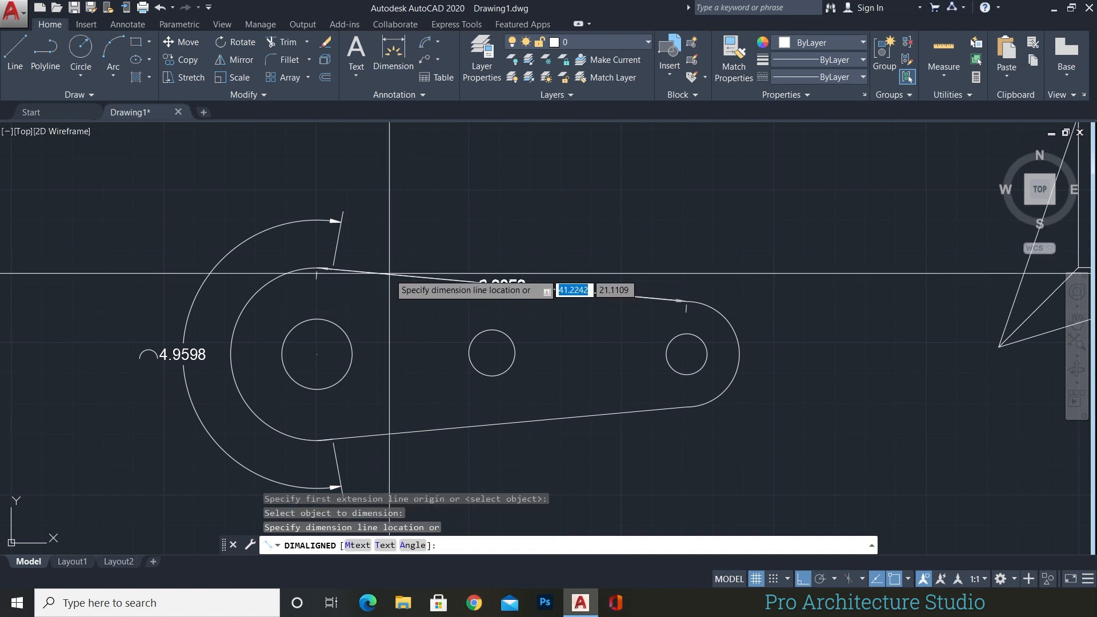
left_click(478, 238)
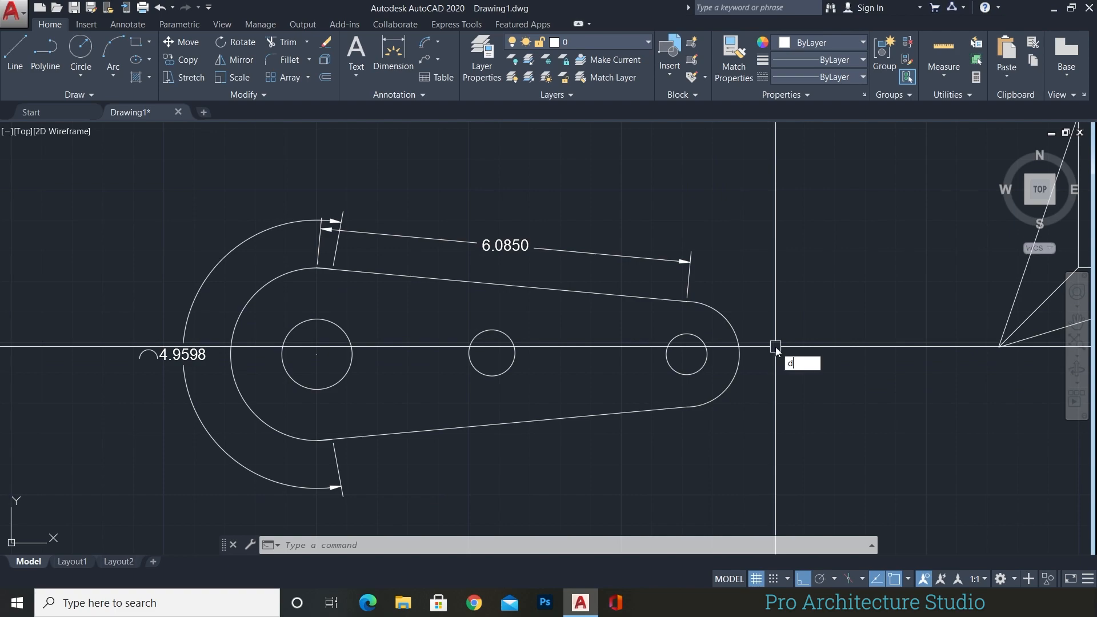
Add an arc length dimension to the link's small end arc, placing it just outside the shape.
type("r")
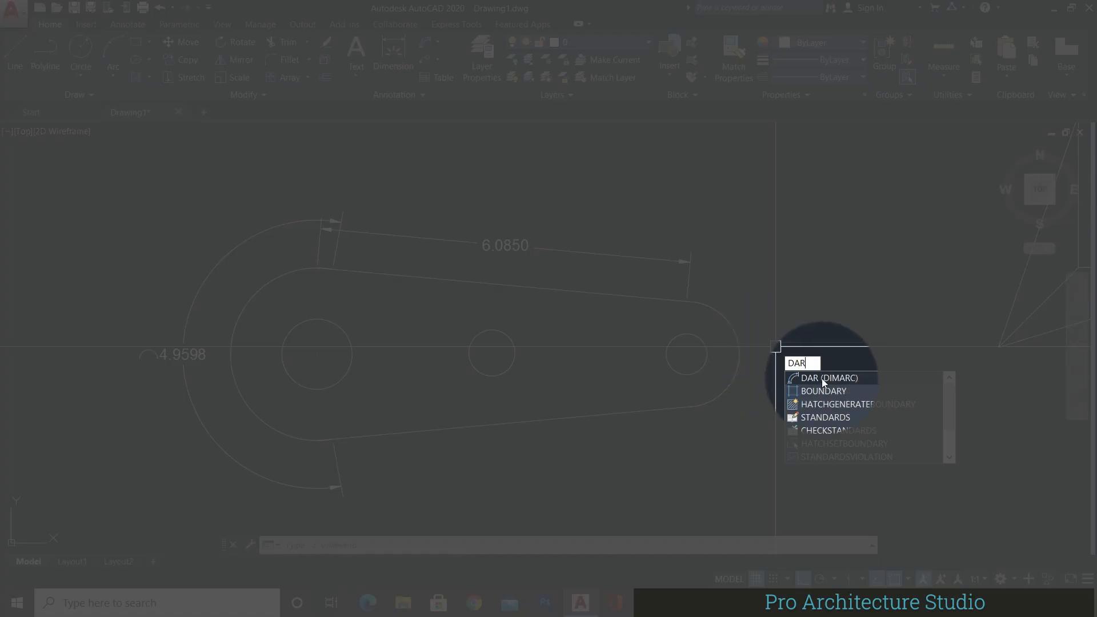
left_click(821, 379)
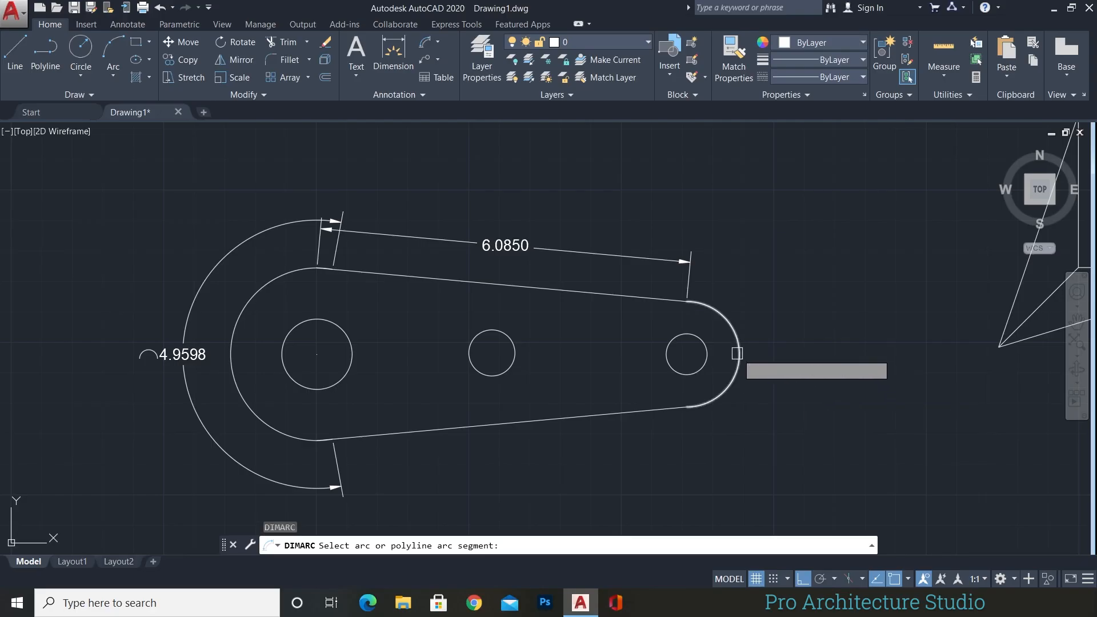
left_click(737, 353)
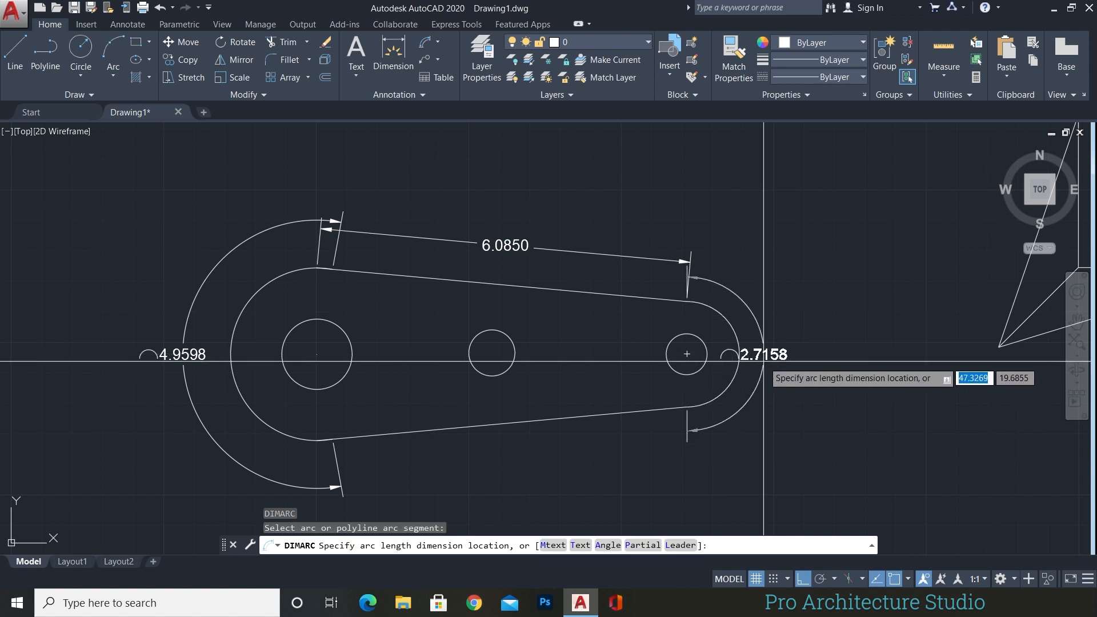
left_click(766, 359)
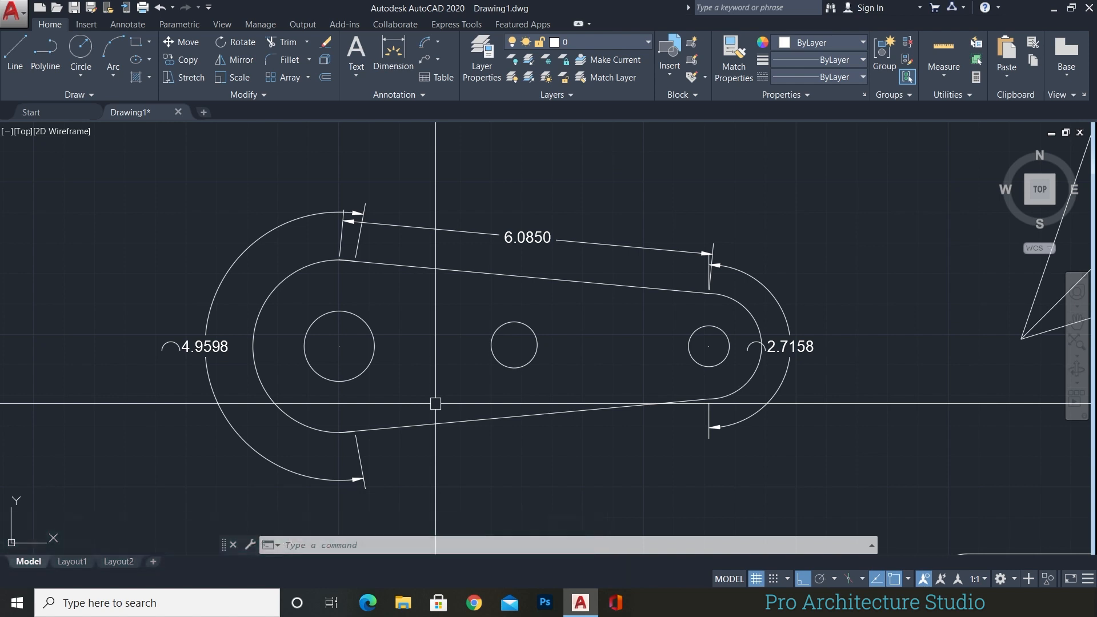
Add a radius dimension to the link's large end arc, placing the text outside the arc length dimension at its upper left.
type("a")
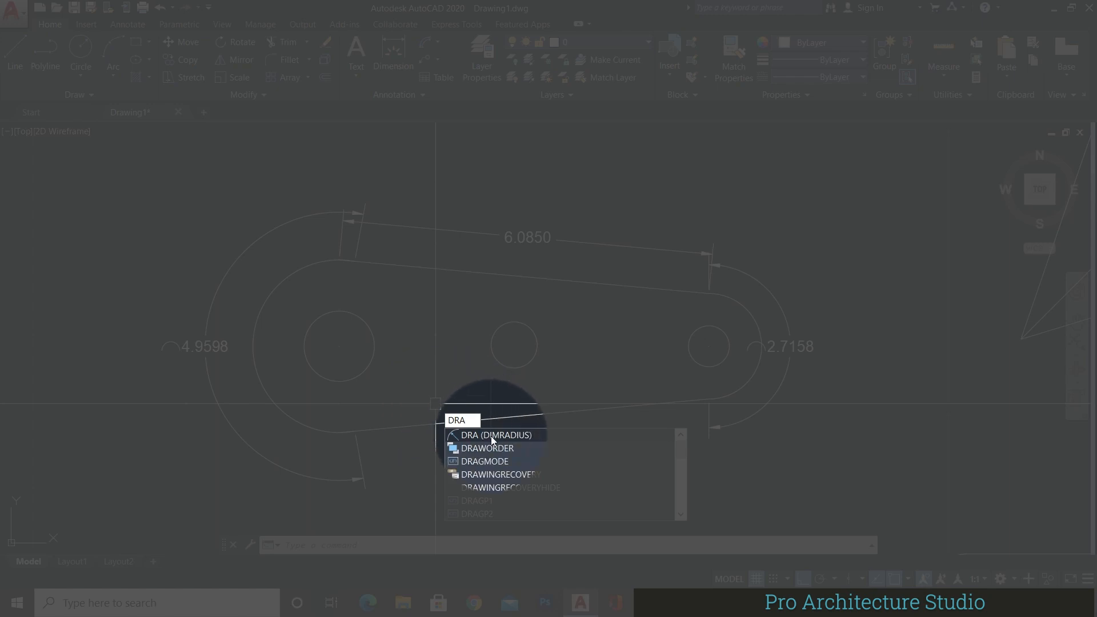
left_click(492, 436)
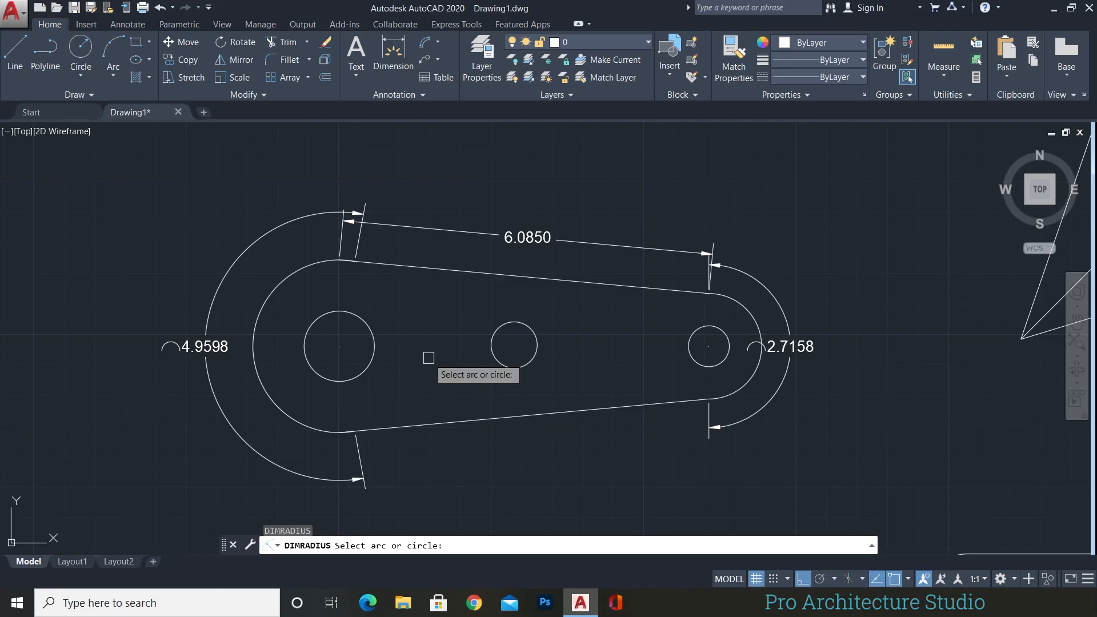
left_click(272, 287)
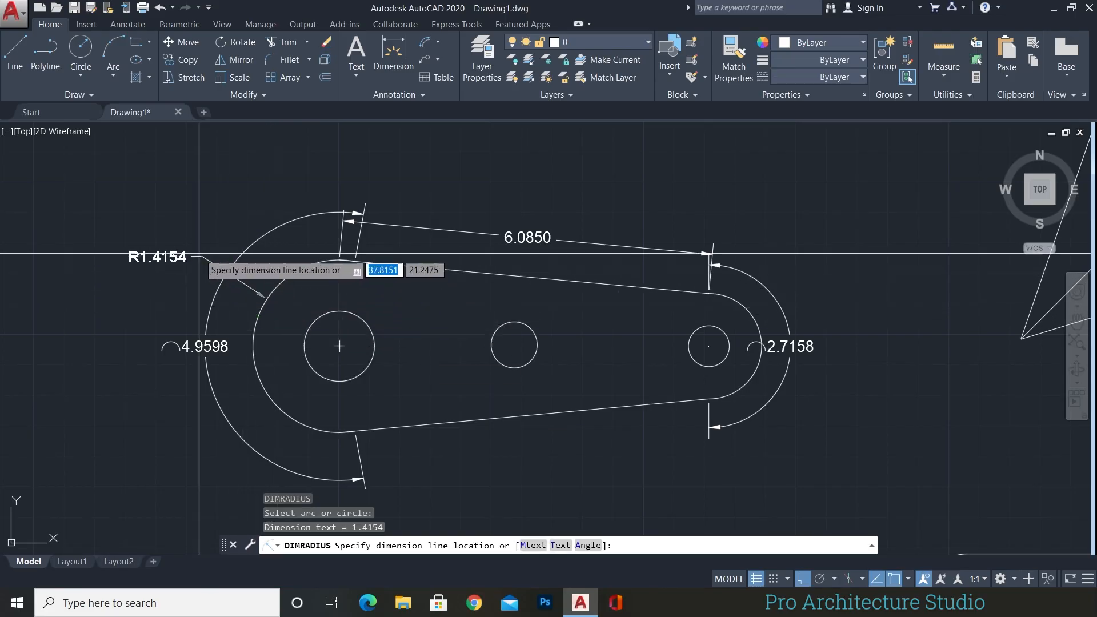
left_click(155, 203)
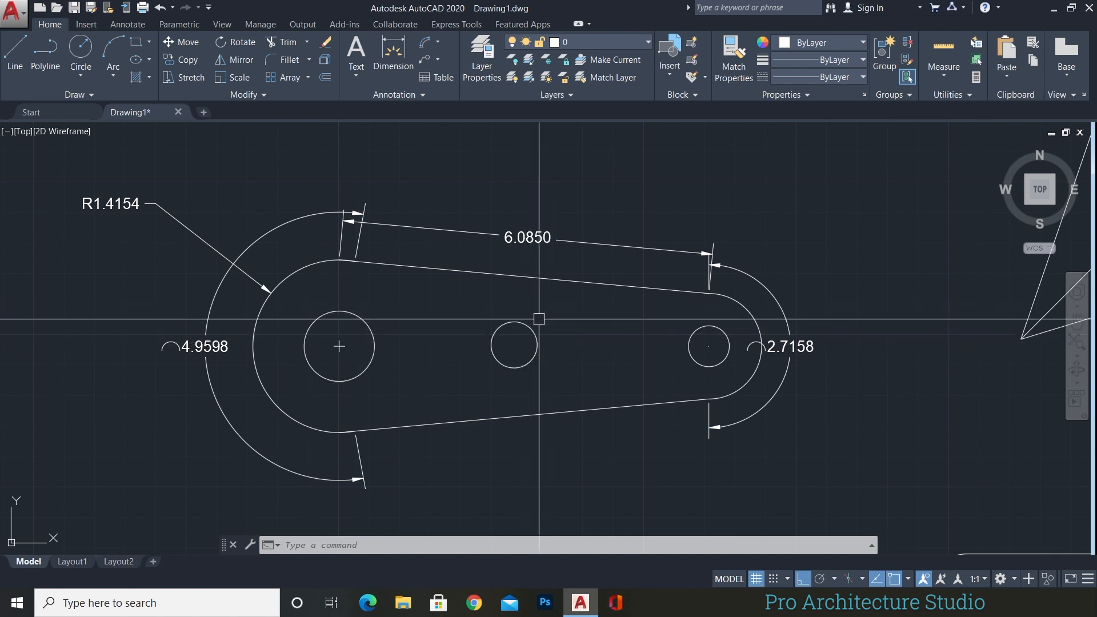
Add a radius dimension to the link's middle circle, placing the text to its upper left inside the outline.
type("d")
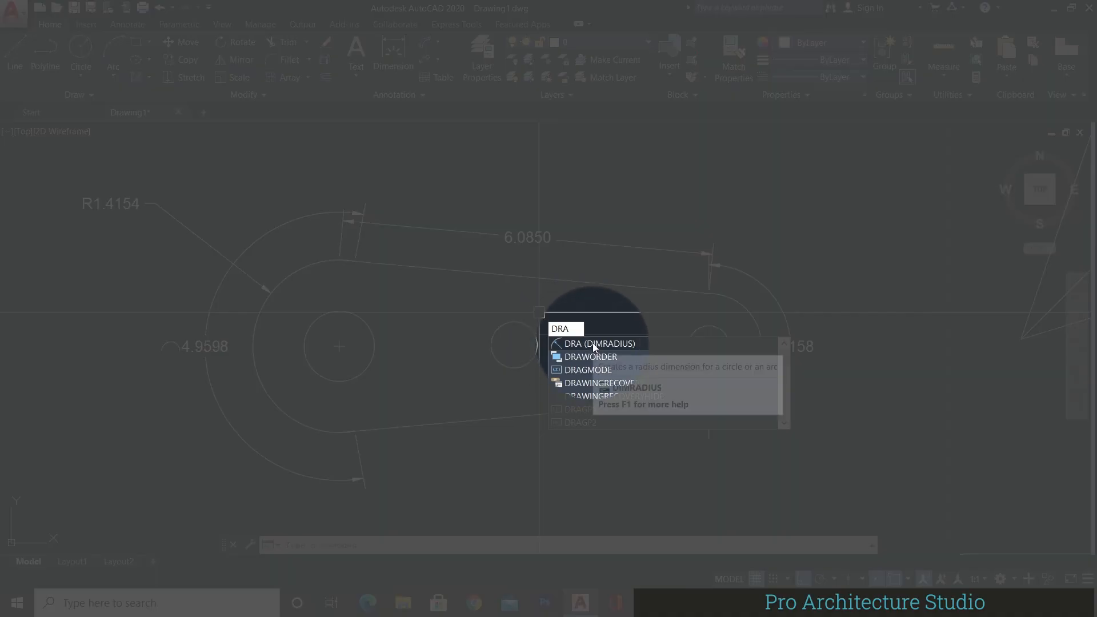
left_click(577, 343)
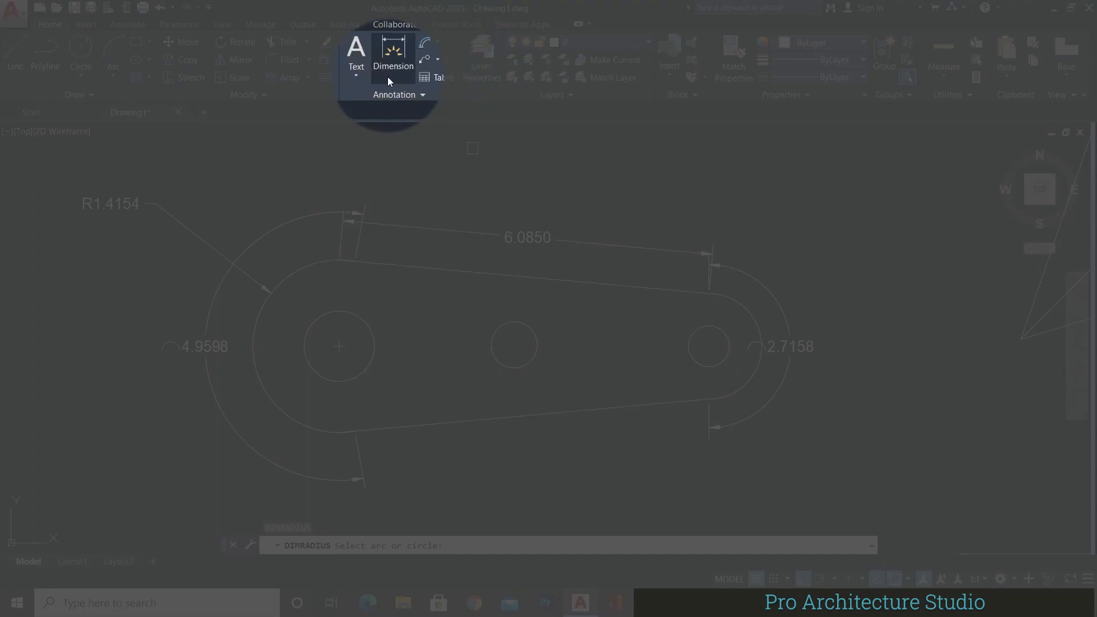
left_click(439, 44)
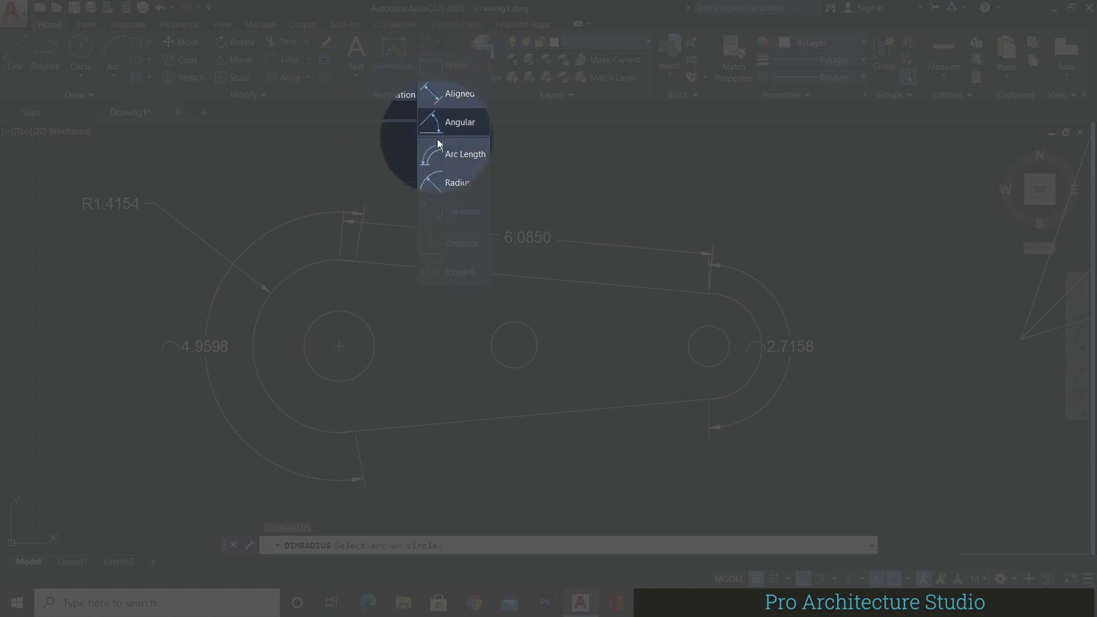
left_click(455, 183)
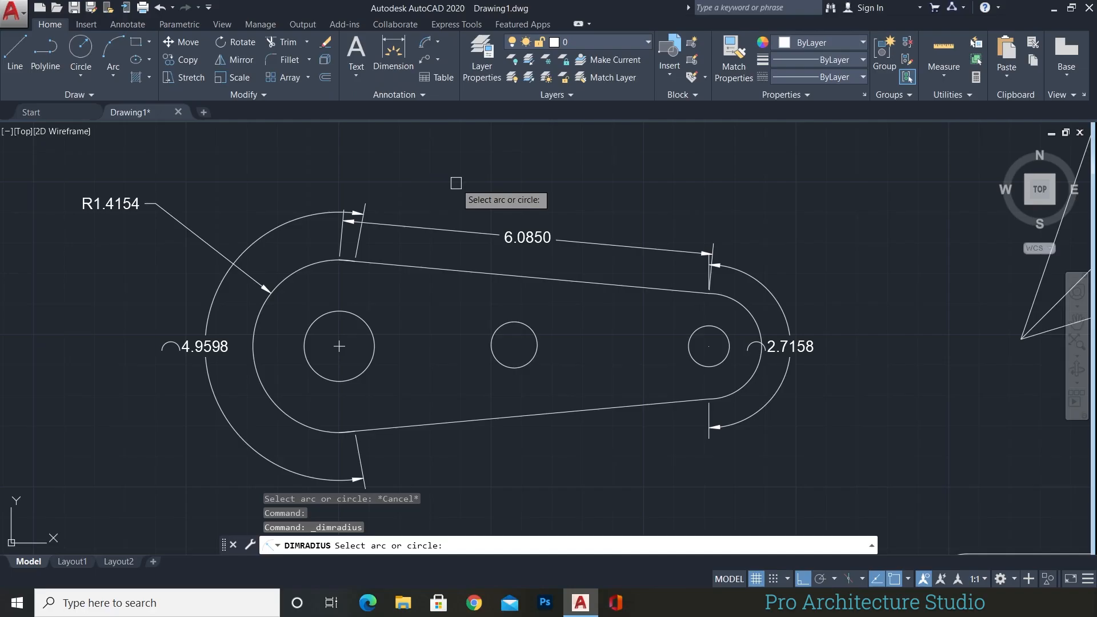
left_click(493, 333)
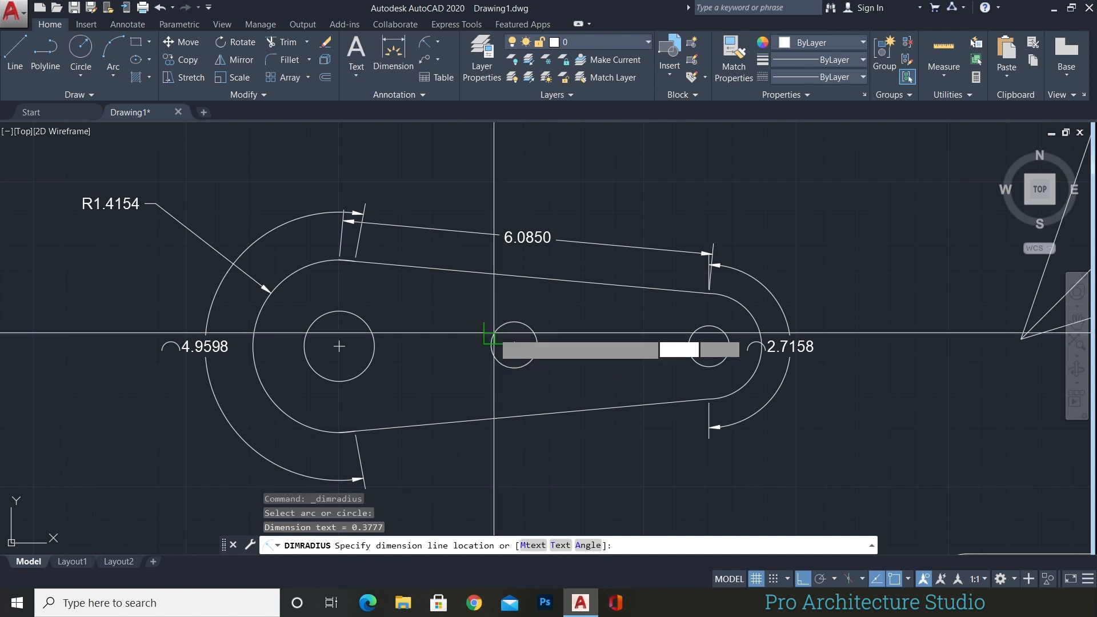
left_click(451, 295)
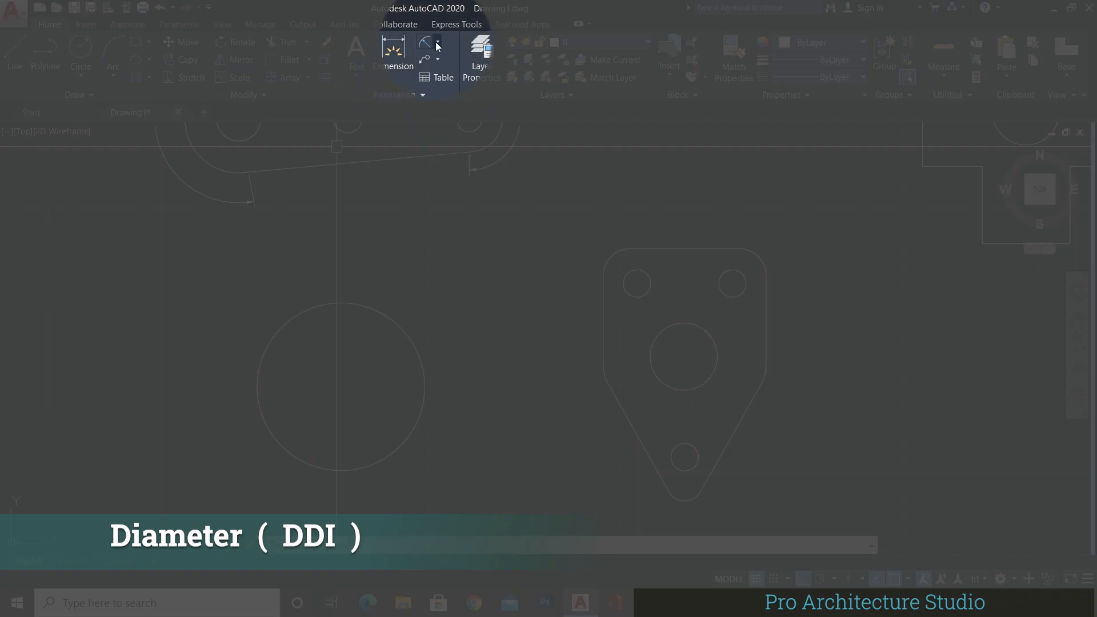
Add a diameter dimension to the large standalone circle, placing the text outside it at the upper left.
left_click(437, 43)
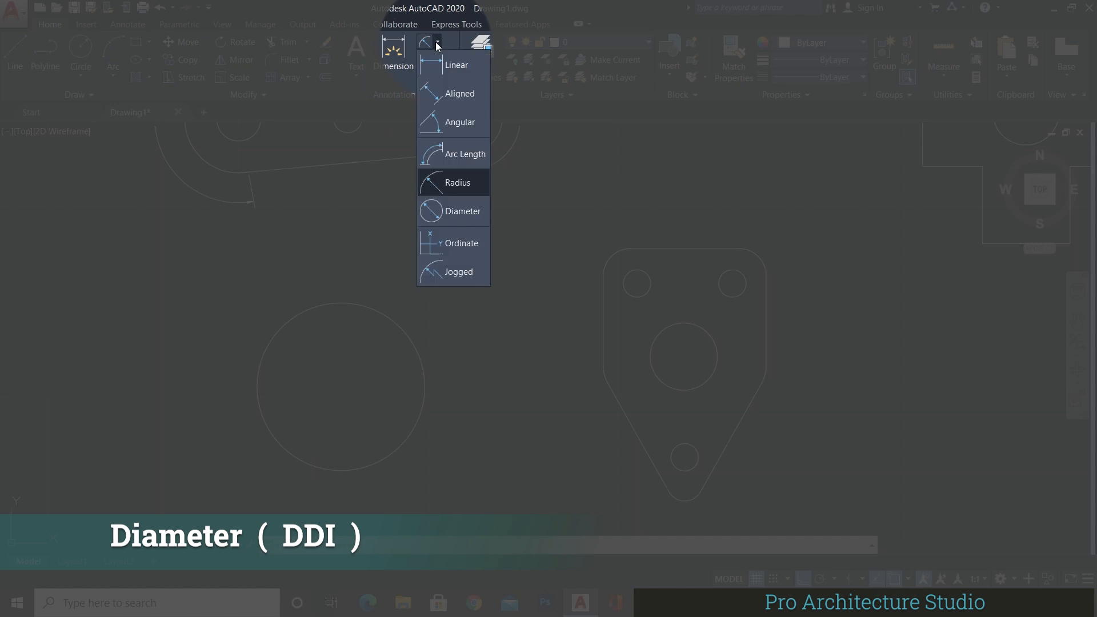
left_click(454, 211)
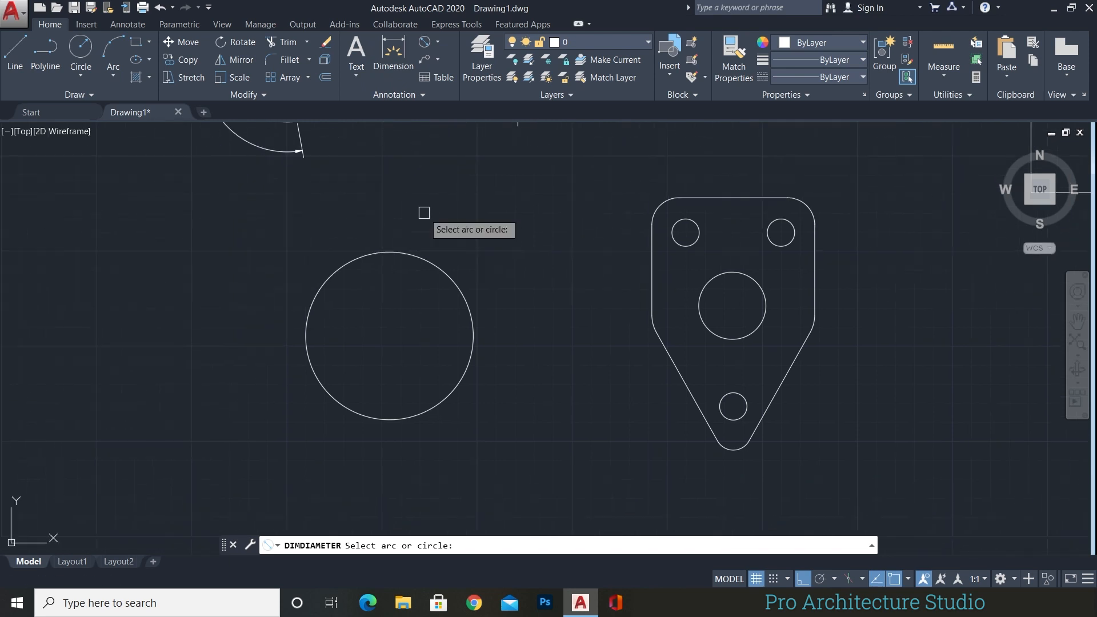
left_click(329, 275)
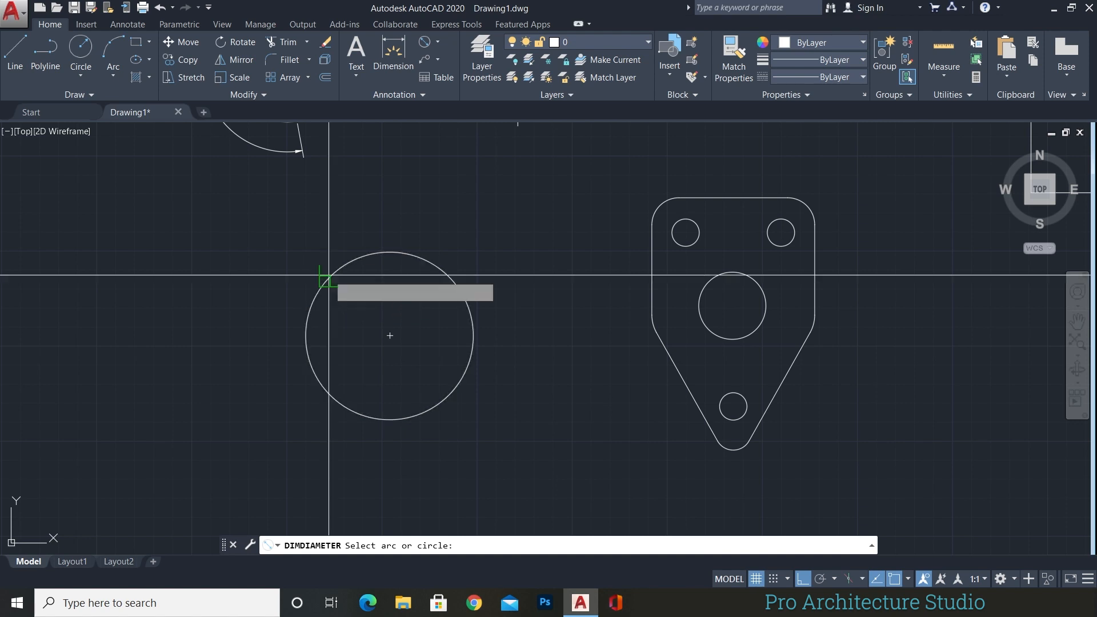
left_click(162, 246)
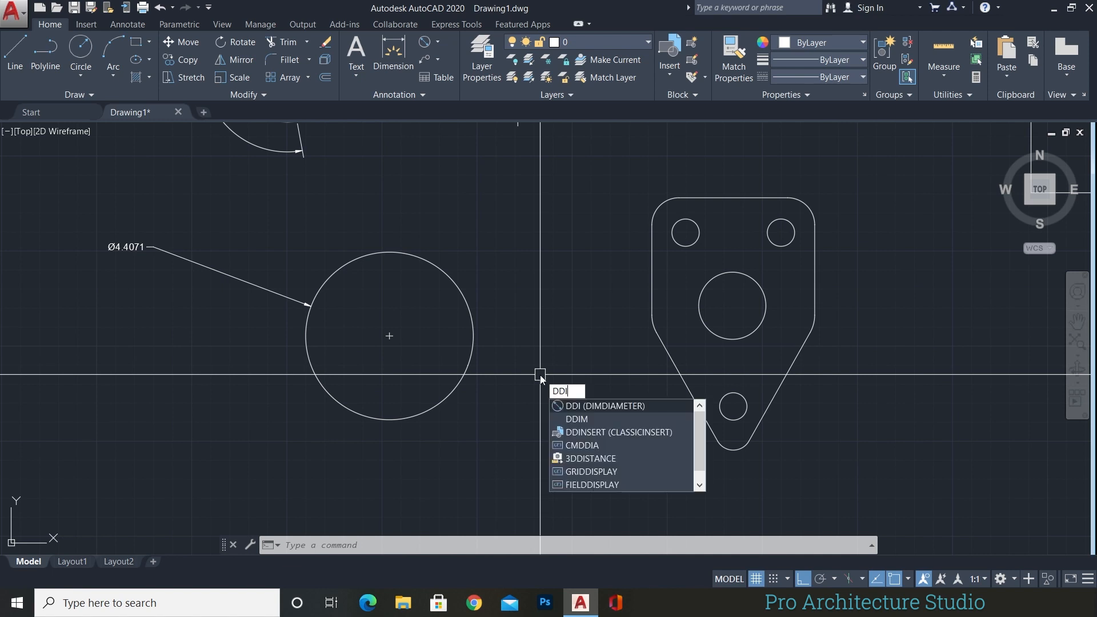
Add a diameter dimension to the tapered plate's central circle, placing the text just above the circle.
key("Return")
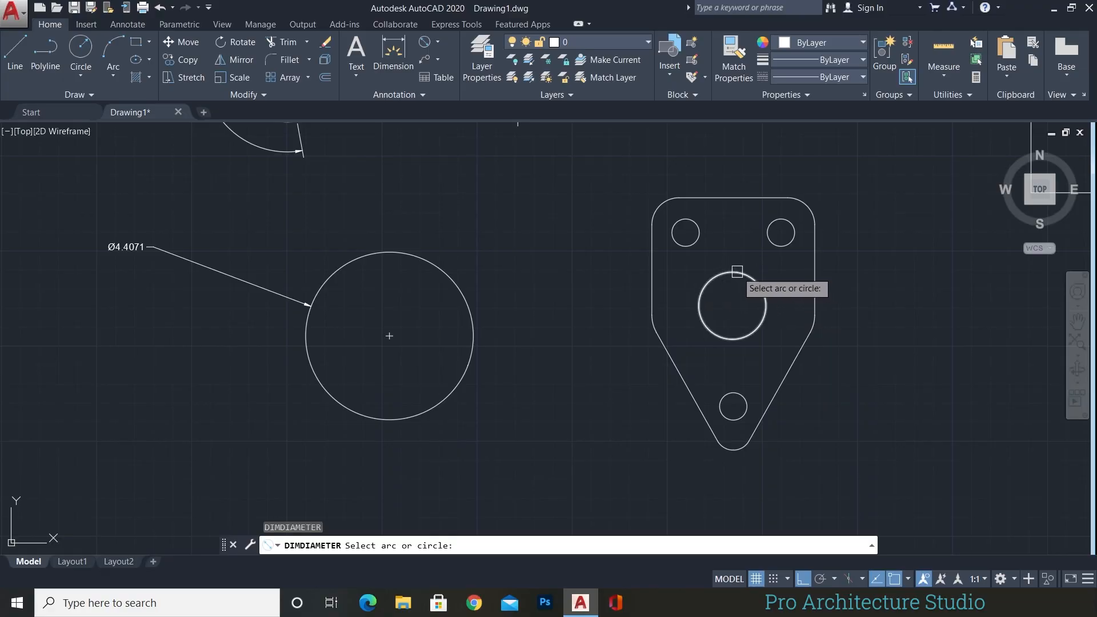
left_click(737, 272)
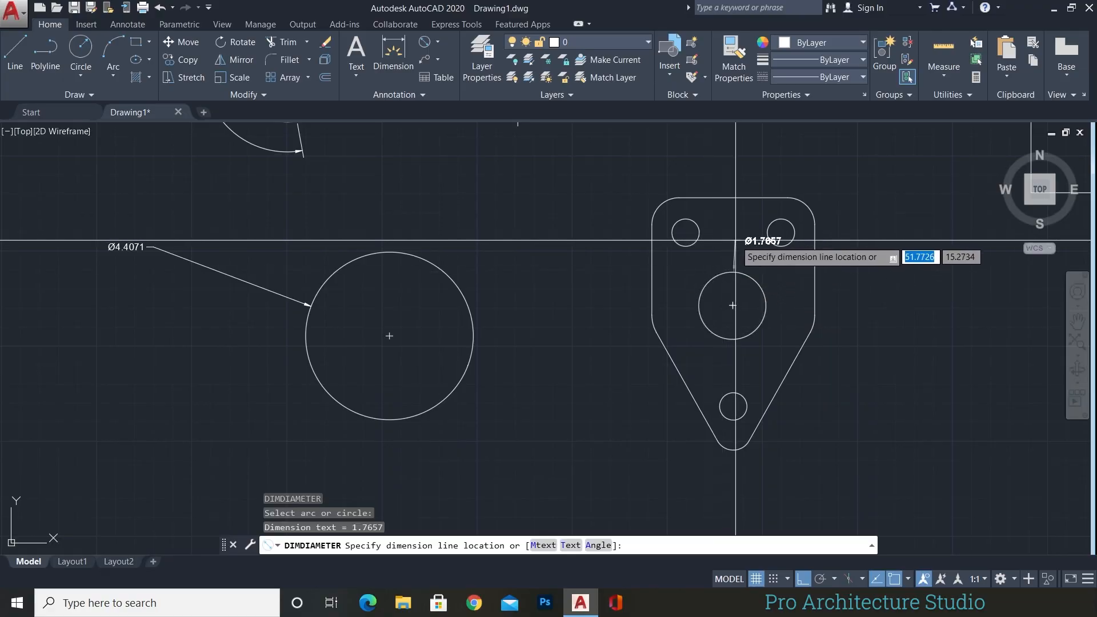
left_click(733, 245)
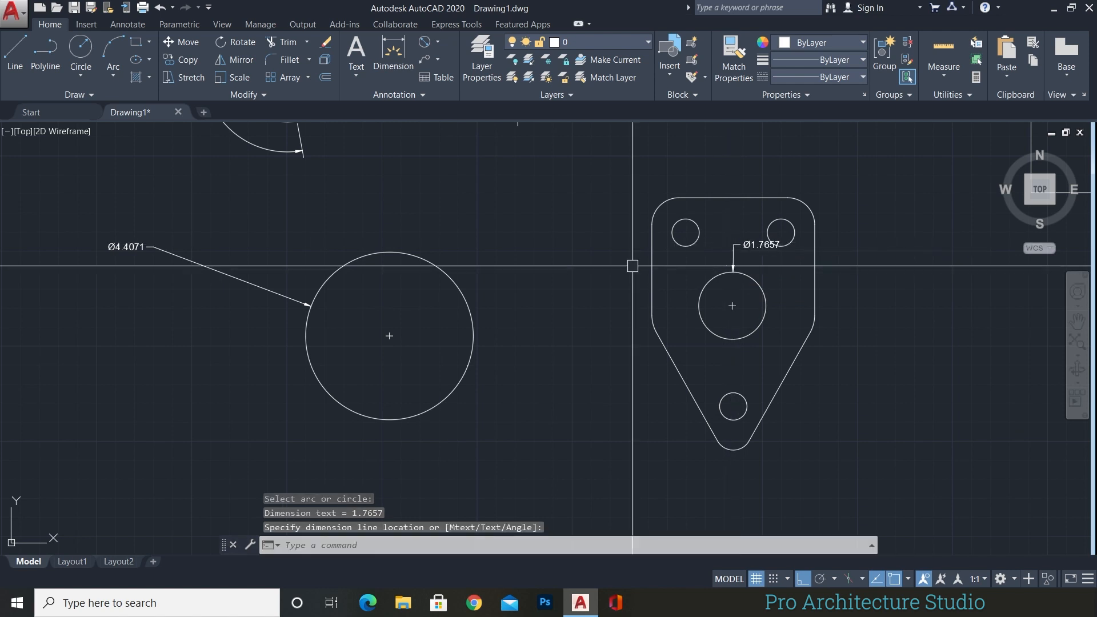
scroll(754, 181, "up", 4)
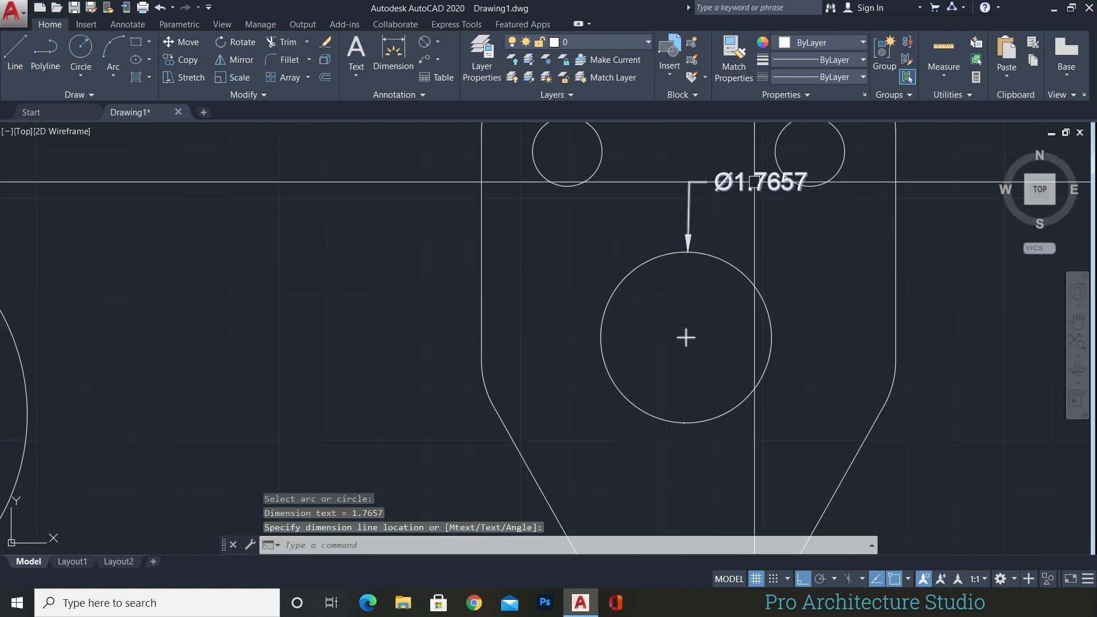
scroll(625, 301, "down", 4)
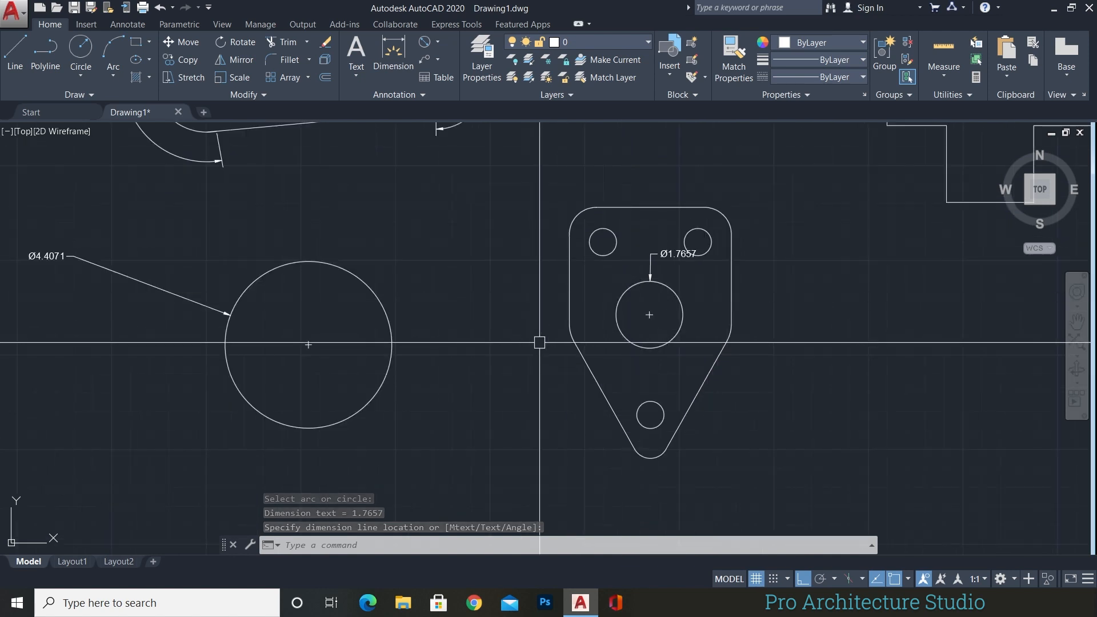
middle_click_drag(540, 342, 561, 316)
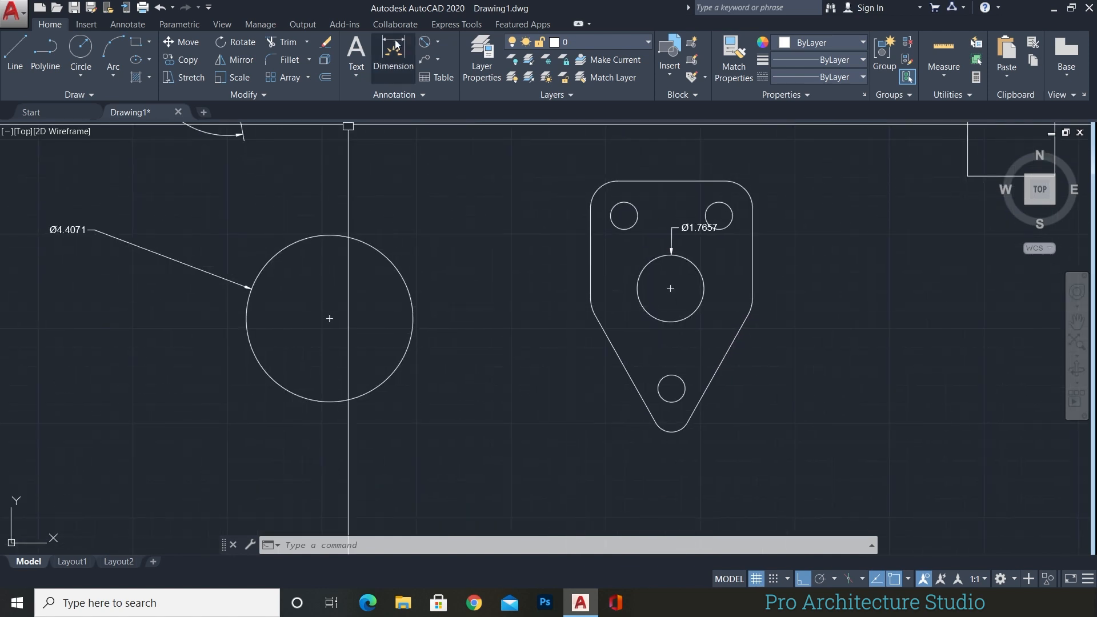
left_click(438, 44)
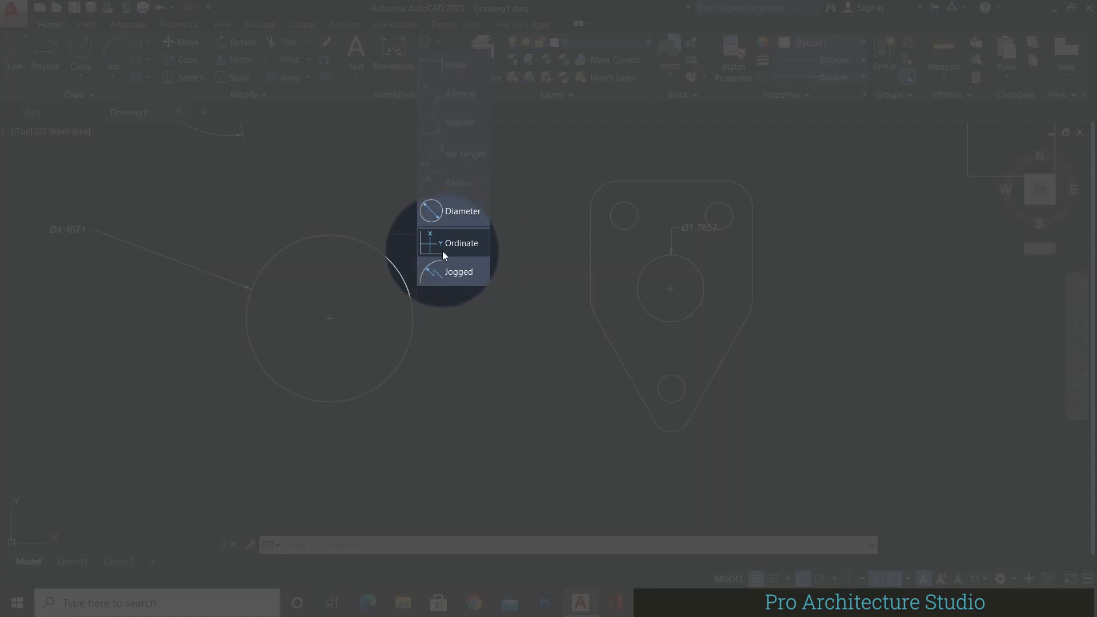
left_click(443, 244)
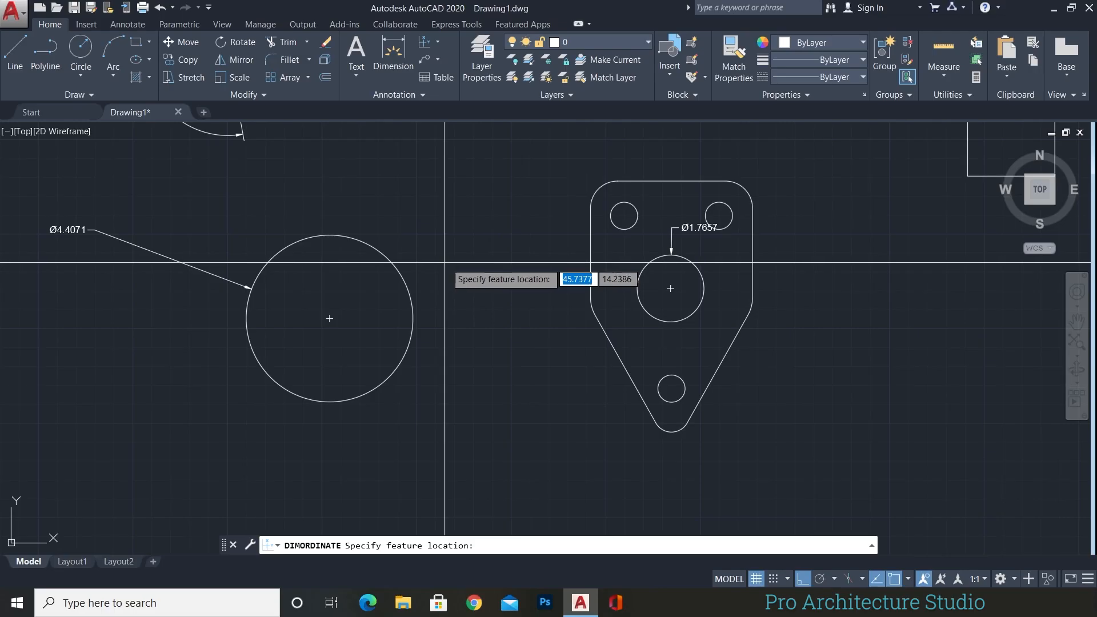
middle_click_drag(489, 284, 403, 404)
scroll(401, 404, "down", 3)
key("Escape")
key("Escape")
key("Escape")
key("Escape")
scroll(527, 243, "up", 5)
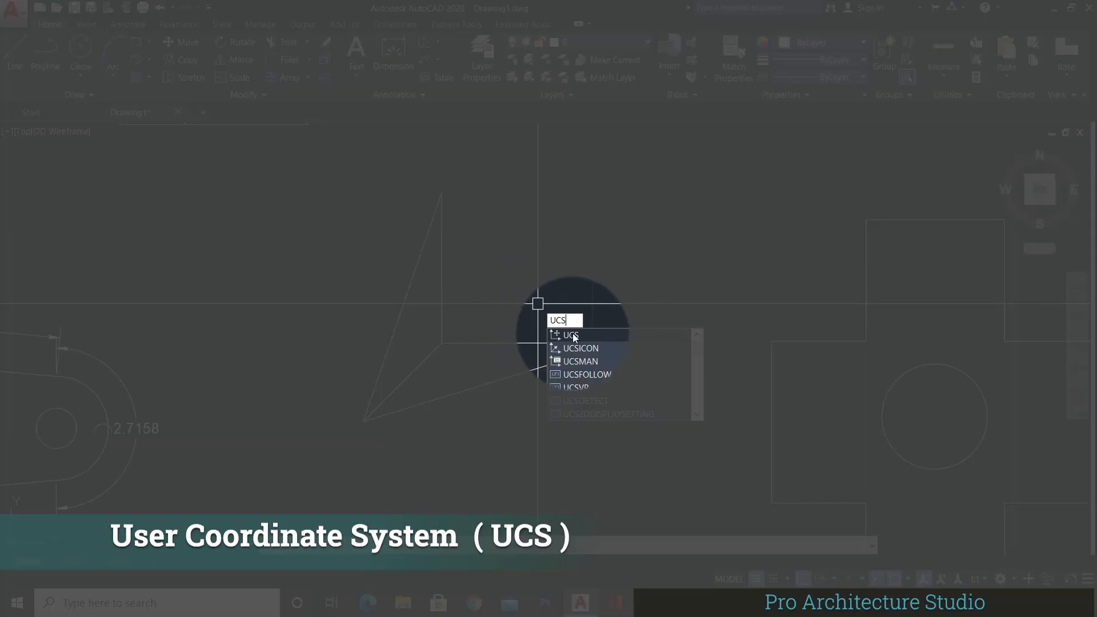
Set the UCS origin at the arrow shape's inner corner, with X along its horizontal edge and Y along its vertical edge.
left_click(571, 335)
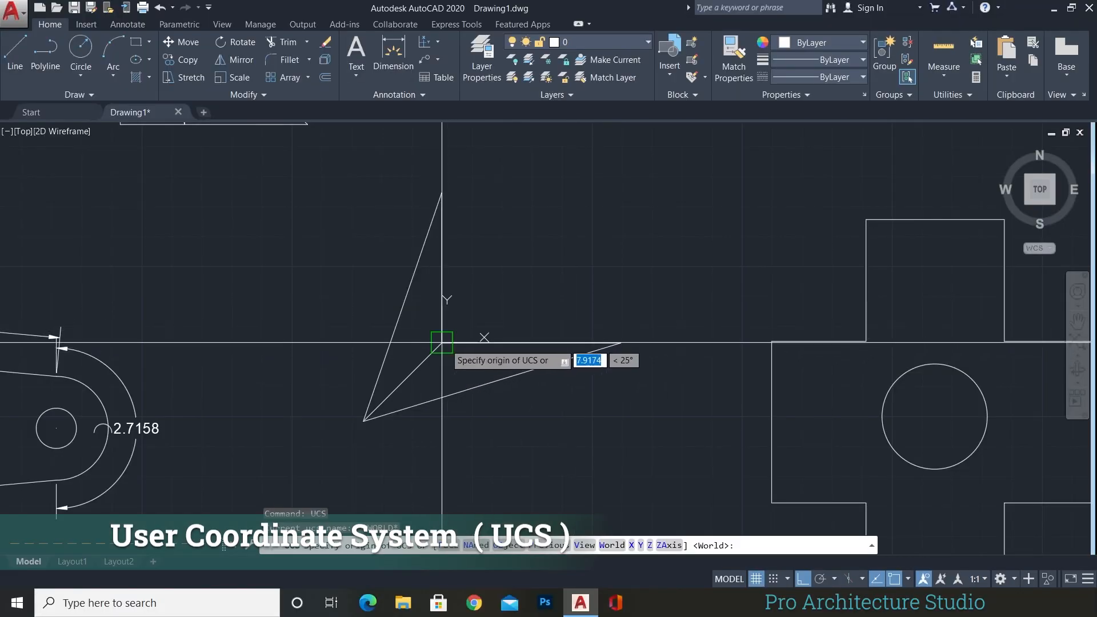
left_click(441, 342)
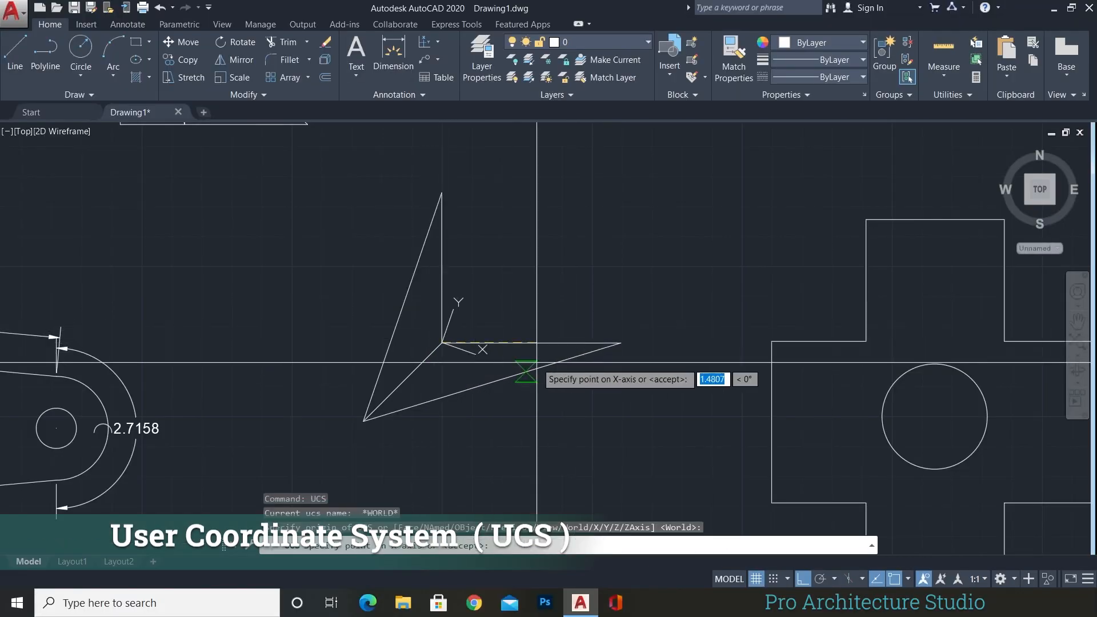
left_click(621, 343)
left_click(441, 195)
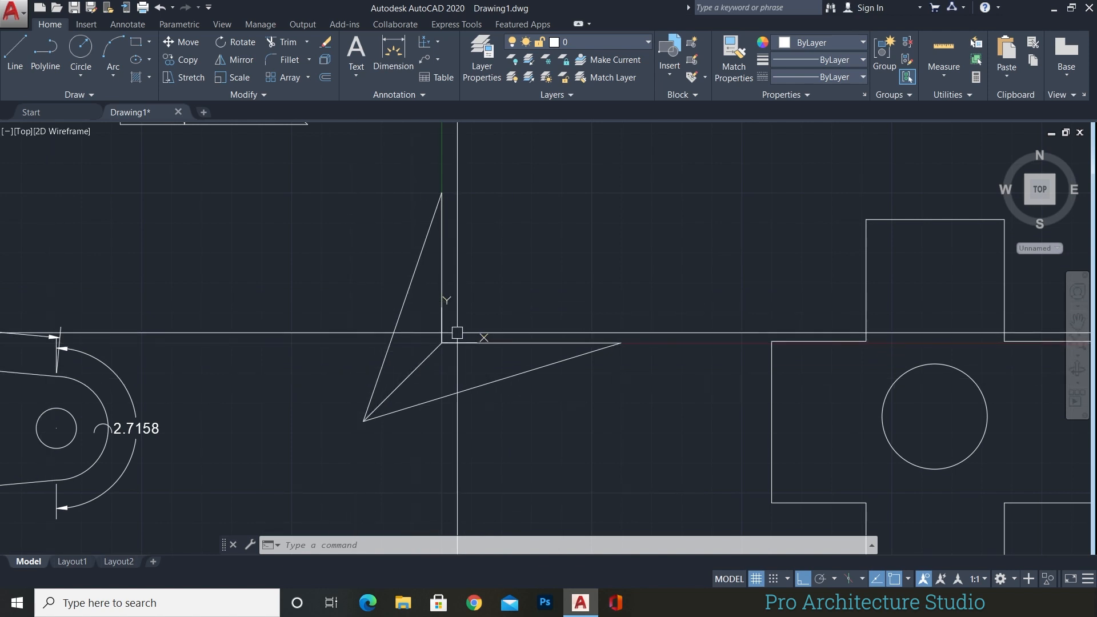
Add an X ordinate dimension at the arrow shape's inner corner, with its leader running about 1.8 straight down.
left_click(439, 41)
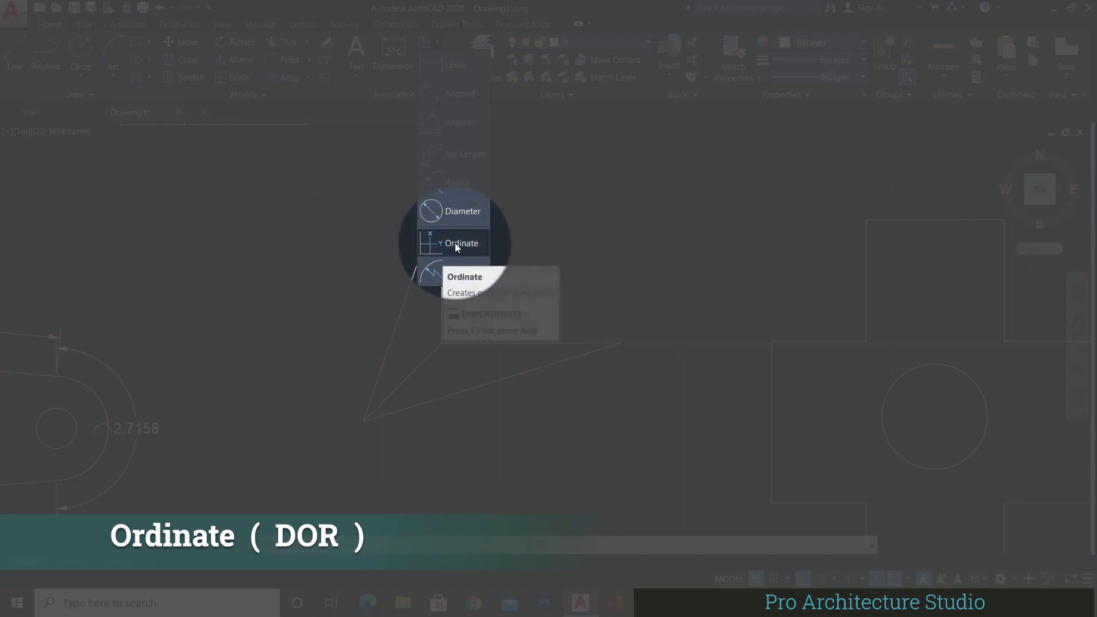
left_click(455, 242)
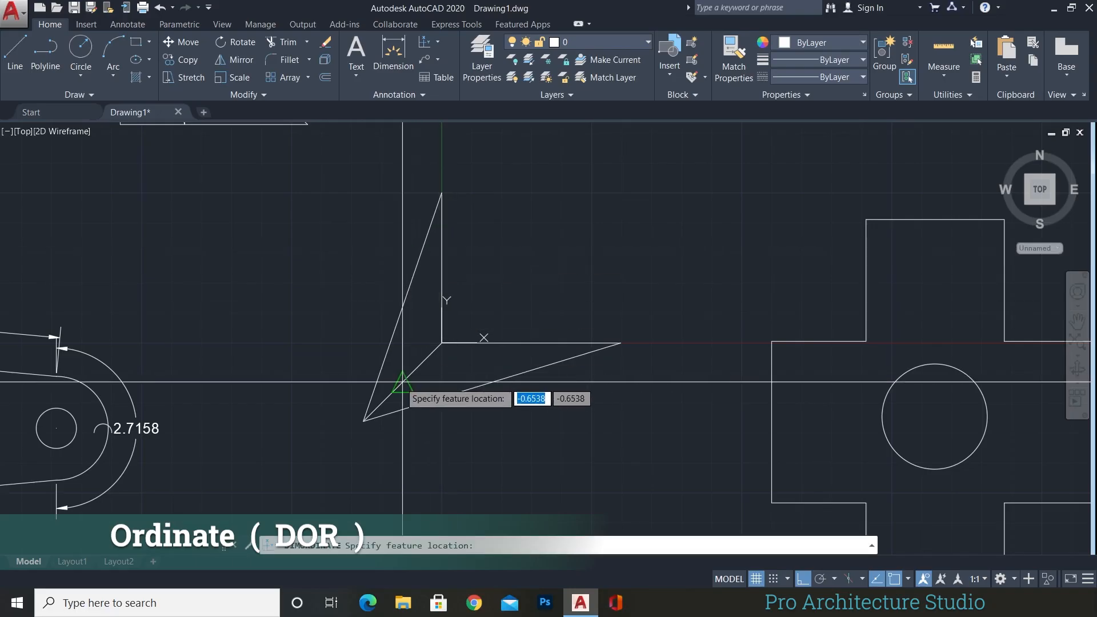
left_click(441, 342)
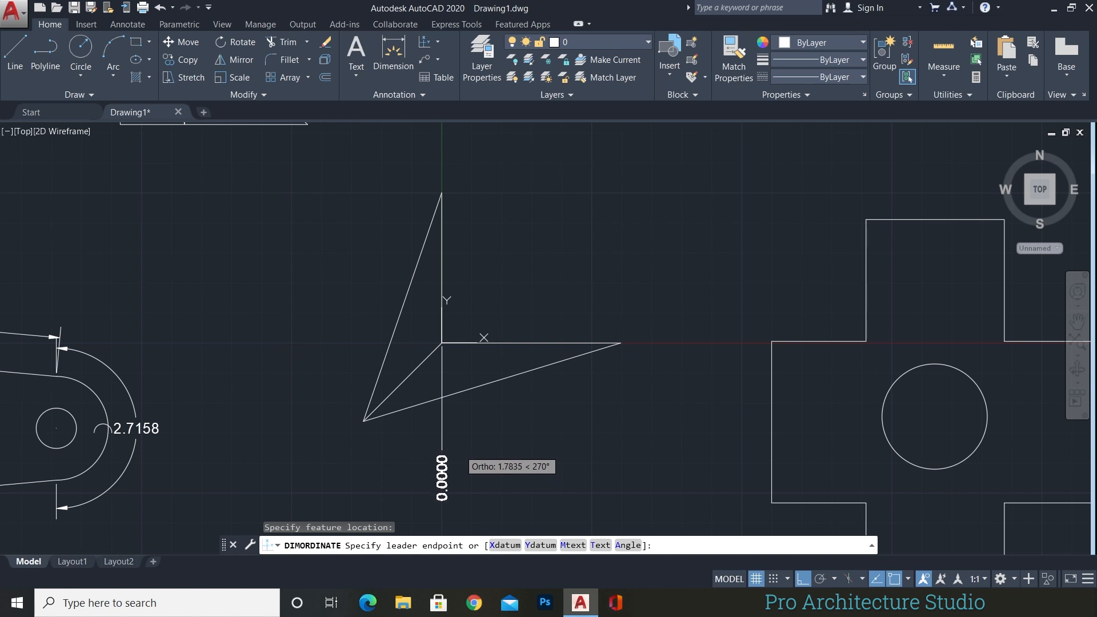
left_click(442, 448)
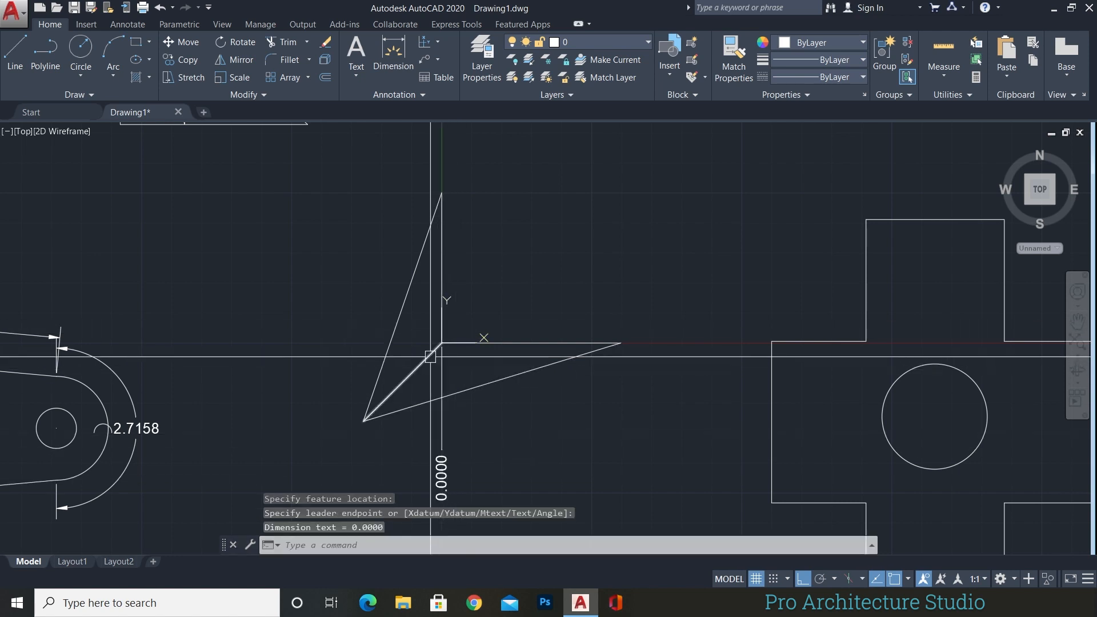
Add a Y ordinate dimension at the same inner corner, with its leader running about 2.5 horizontally to the left.
key("Return")
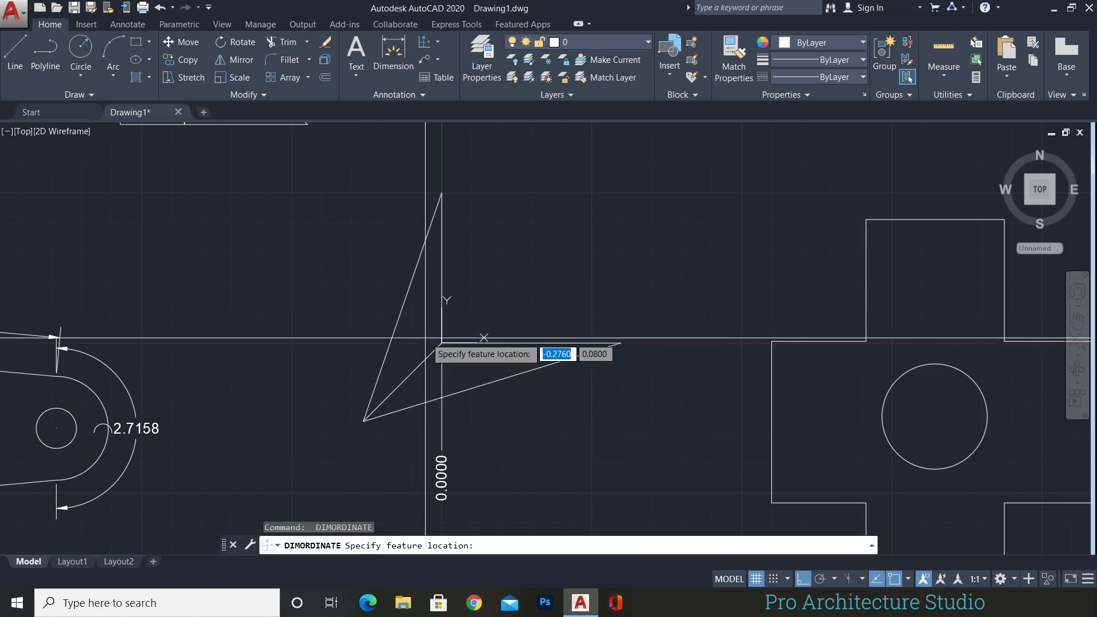
left_click(441, 342)
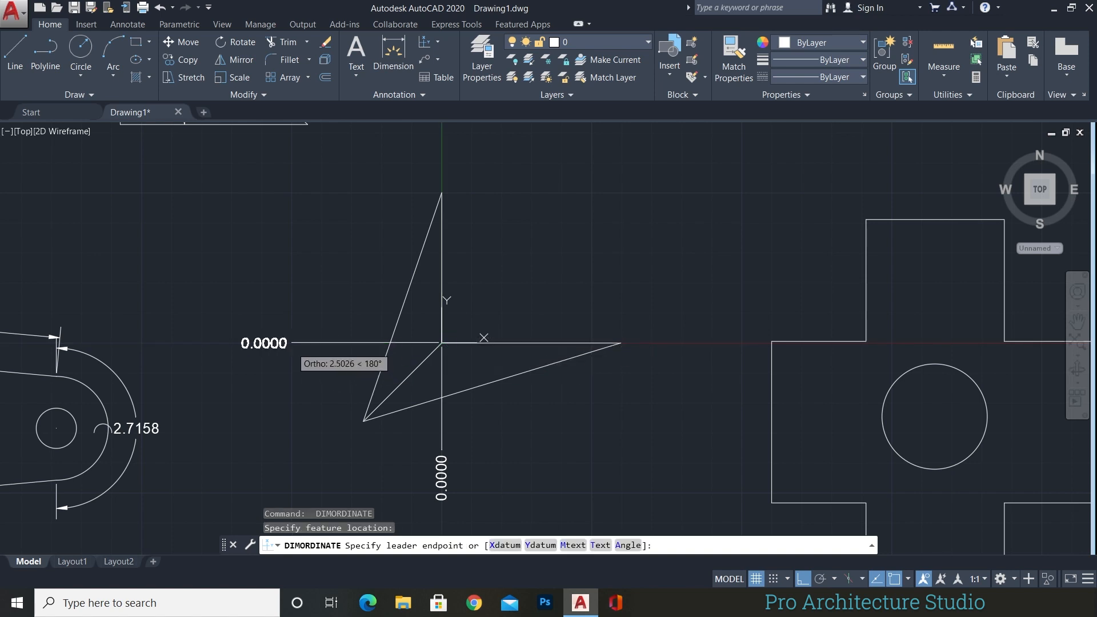
left_click(290, 346)
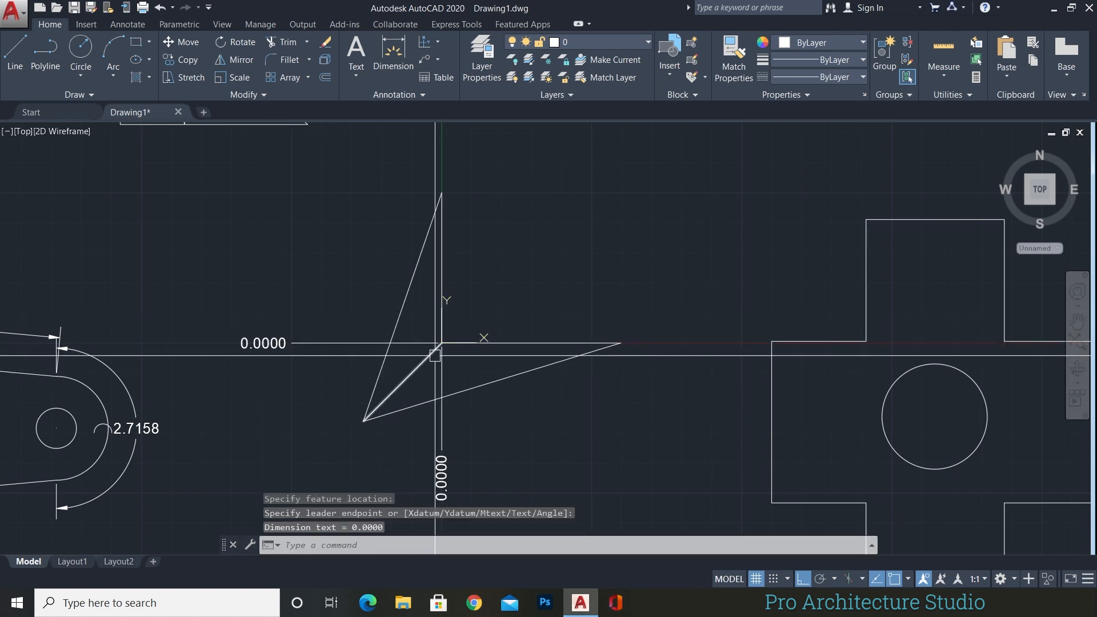
Add a Y ordinate dimension at the arrow shape's upper tip, with its leader running left in line with the Y ordinate text below.
middle_click_drag(434, 356, 441, 336)
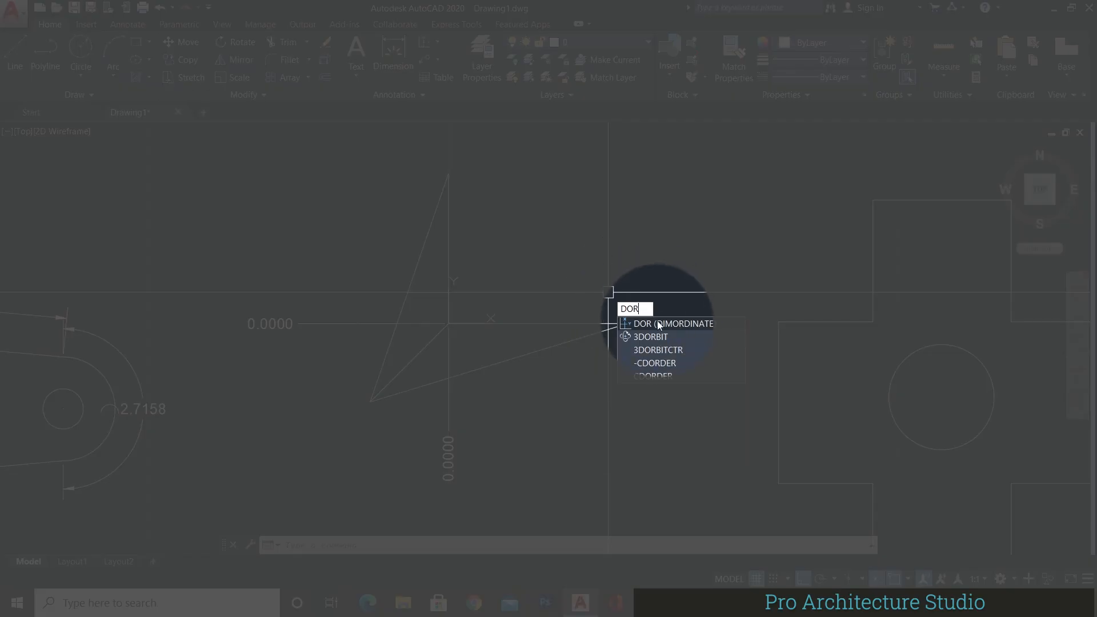
left_click(656, 324)
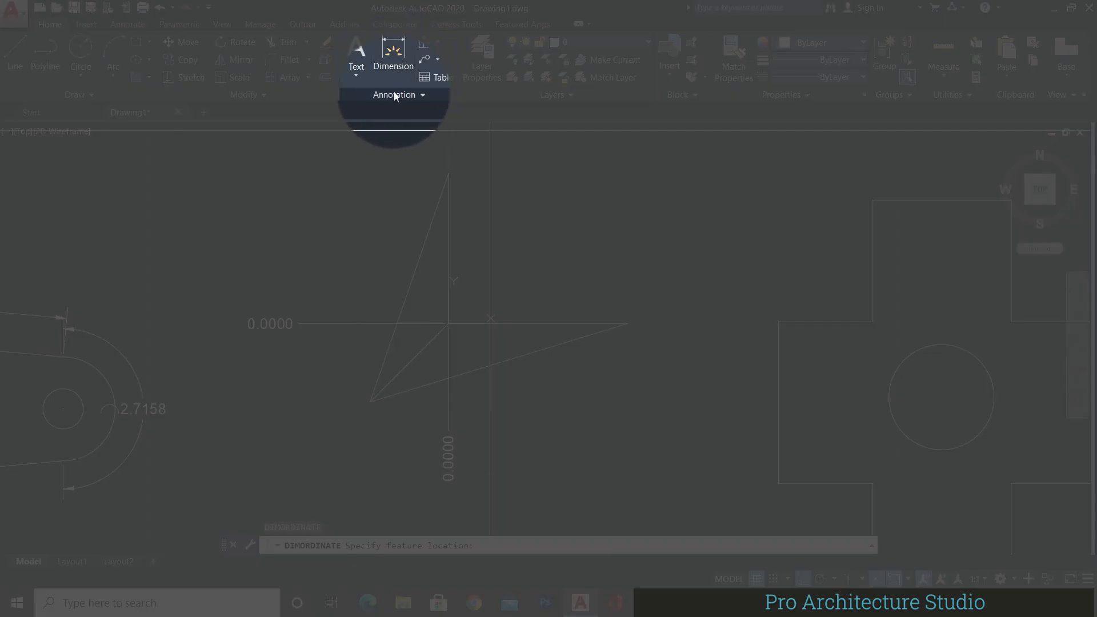
left_click(439, 42)
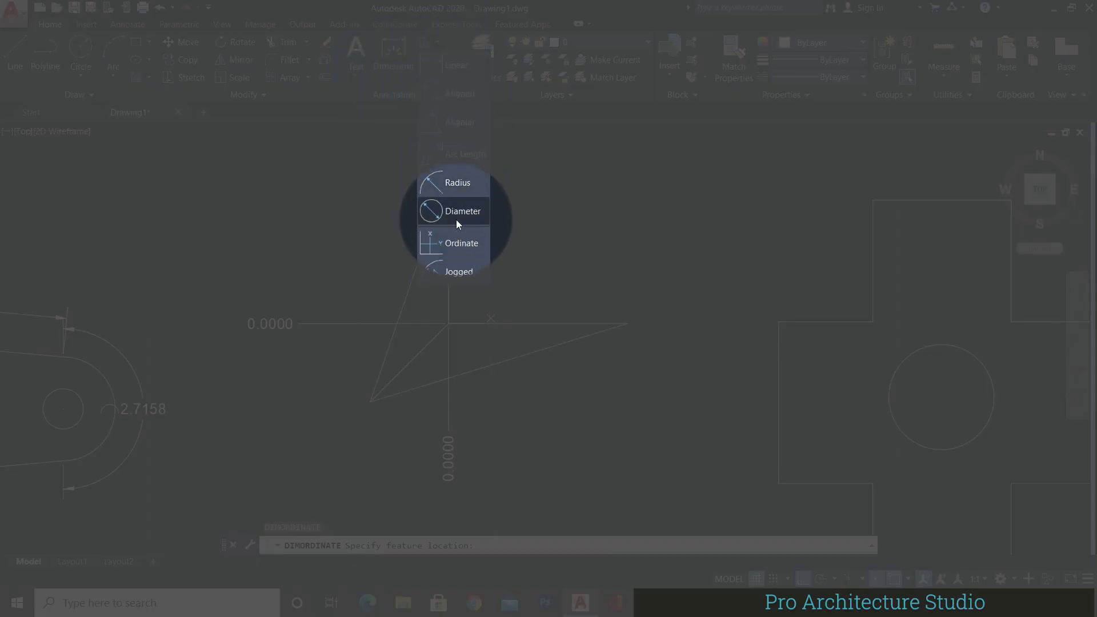
left_click(454, 244)
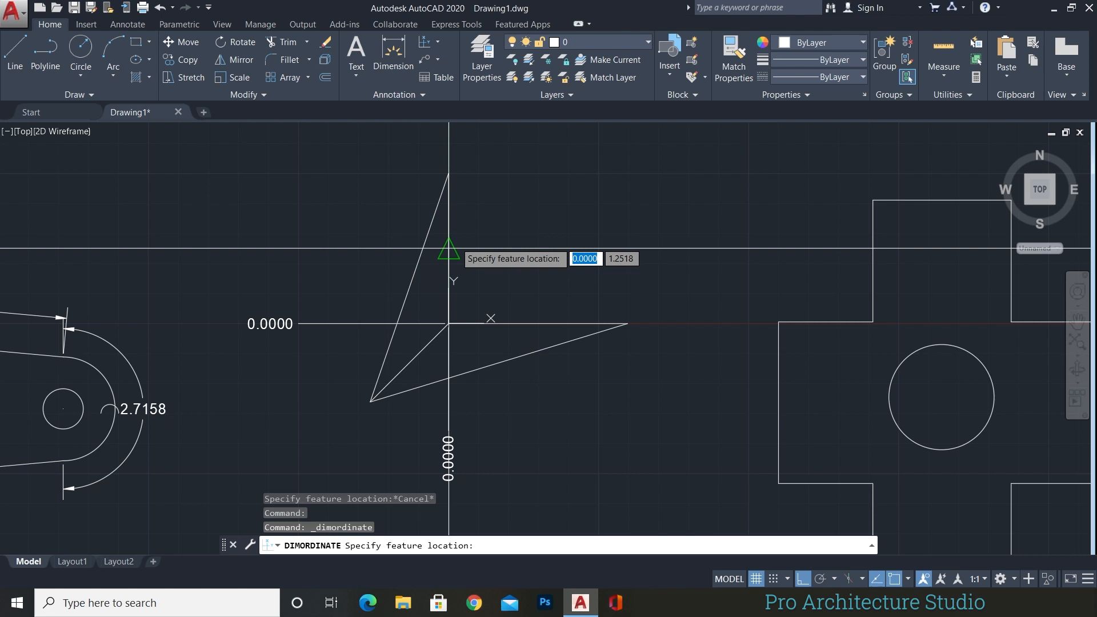
left_click(448, 173)
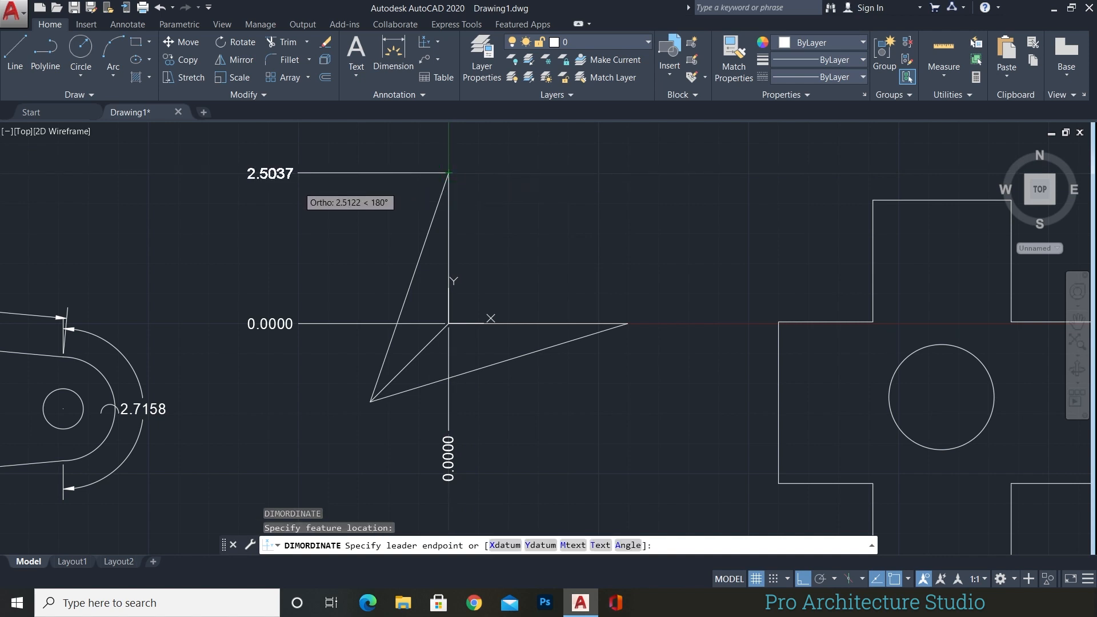
left_click(298, 173)
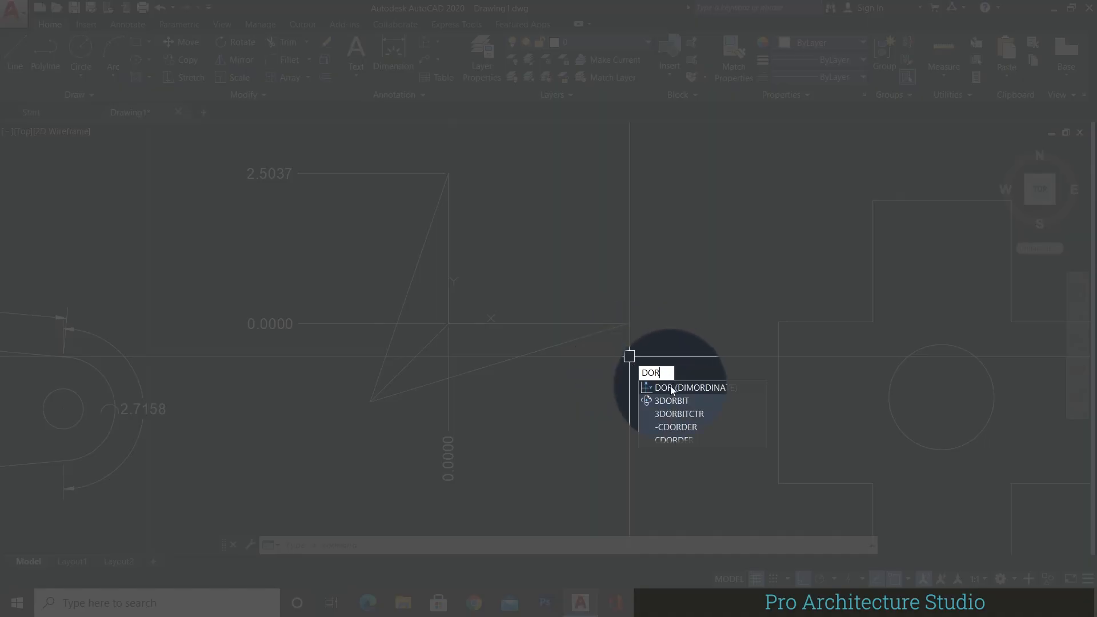
Add an X ordinate dimension at the arrow shape's right tip, with its leader running straight up.
left_click(671, 388)
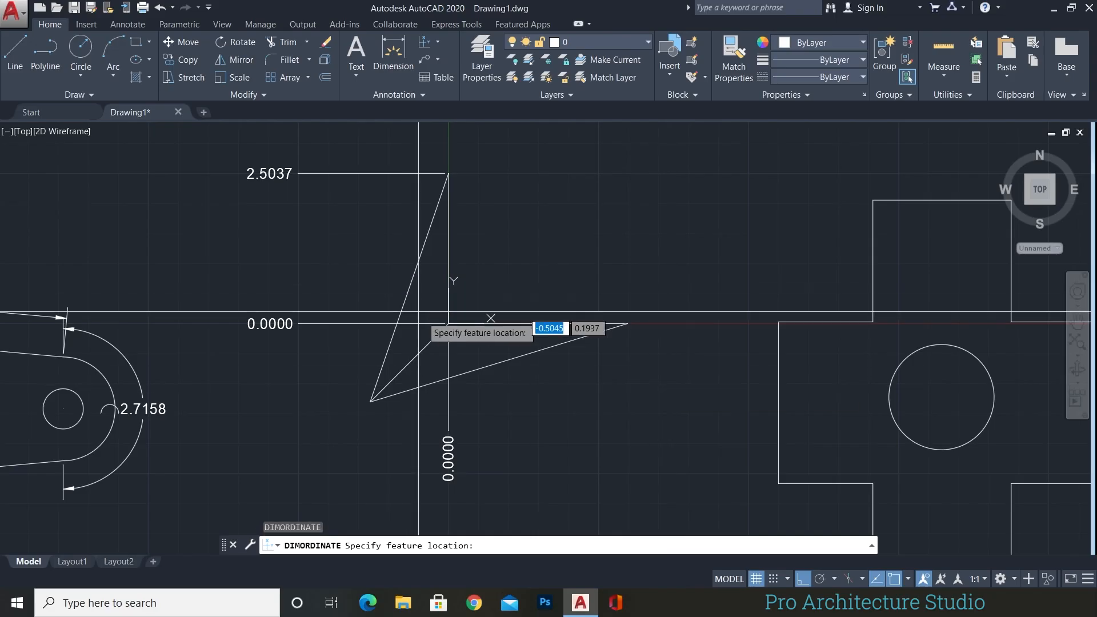
left_click(628, 323)
left_click(627, 250)
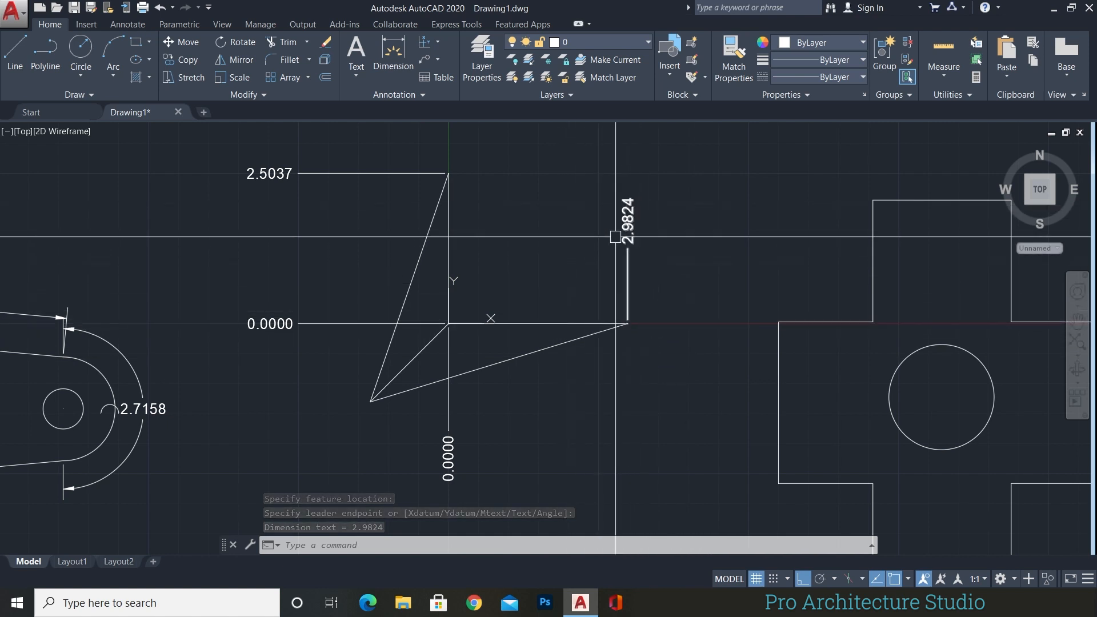
scroll(616, 236, "down", 2)
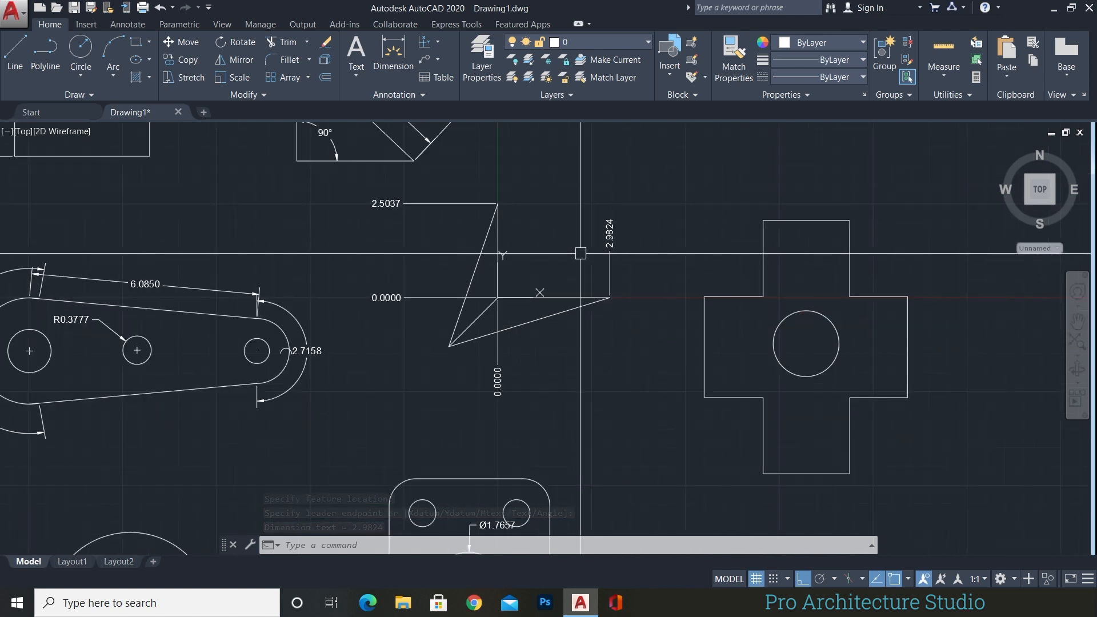
left_click(438, 46)
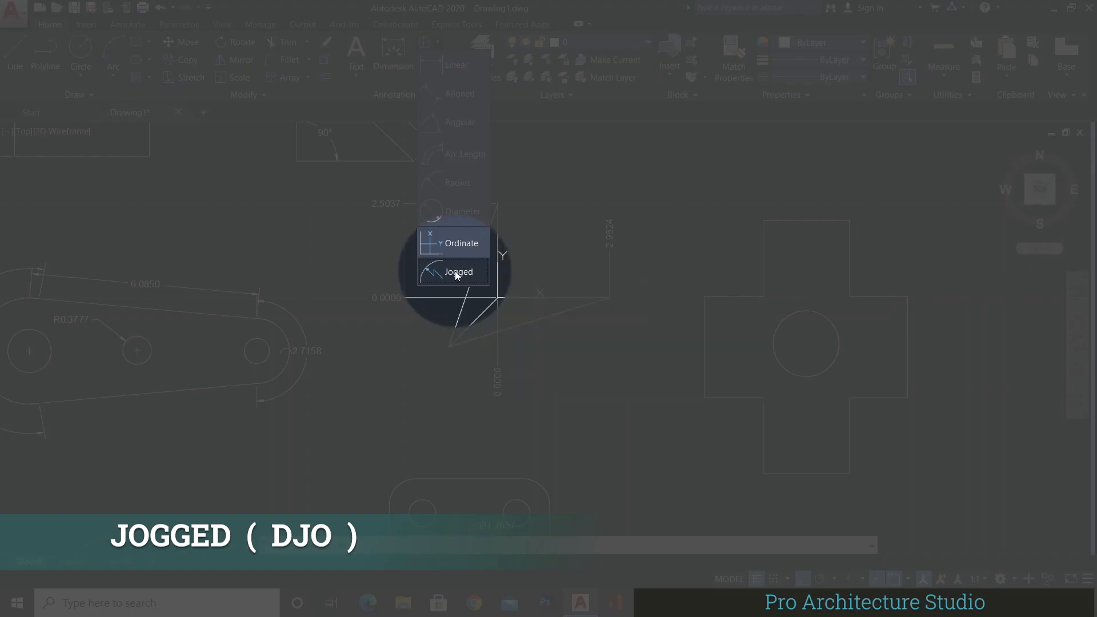
left_click(457, 273)
key("Escape")
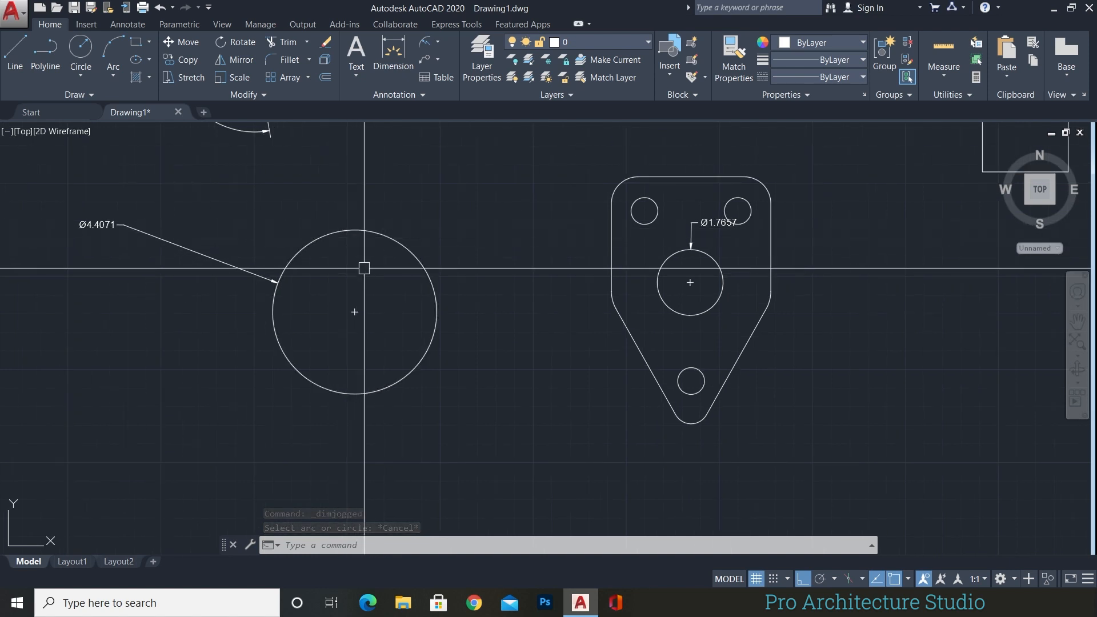
Add a jogged radius dimension to the large standalone circle, overriding the center above the true one and placing the text inside at the upper left.
scroll(333, 269, "up", 2)
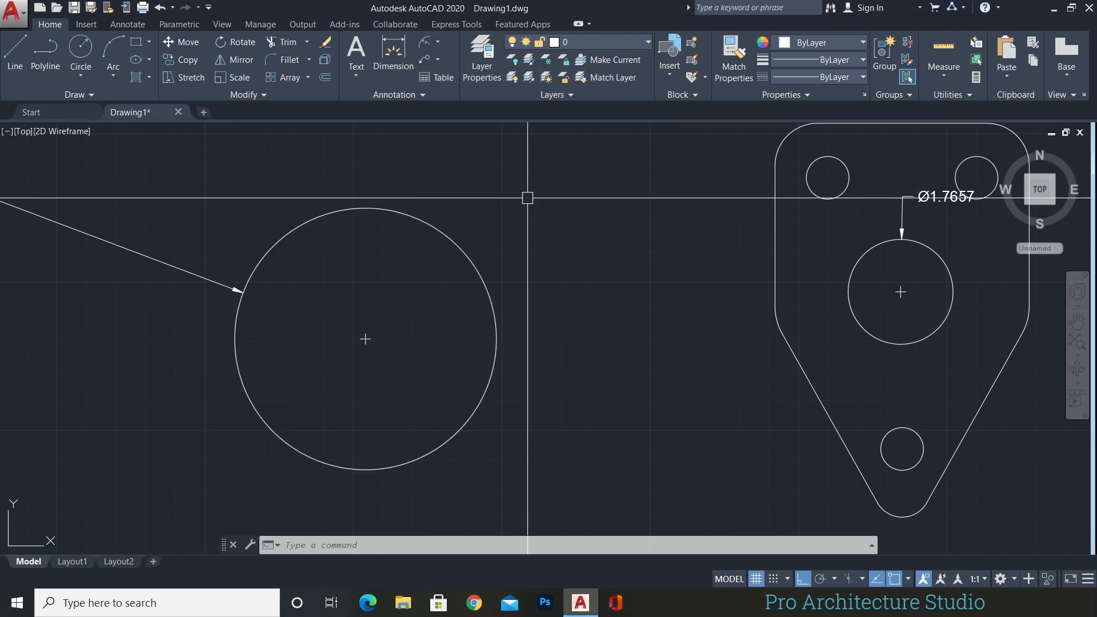
key("Escape")
type("dj")
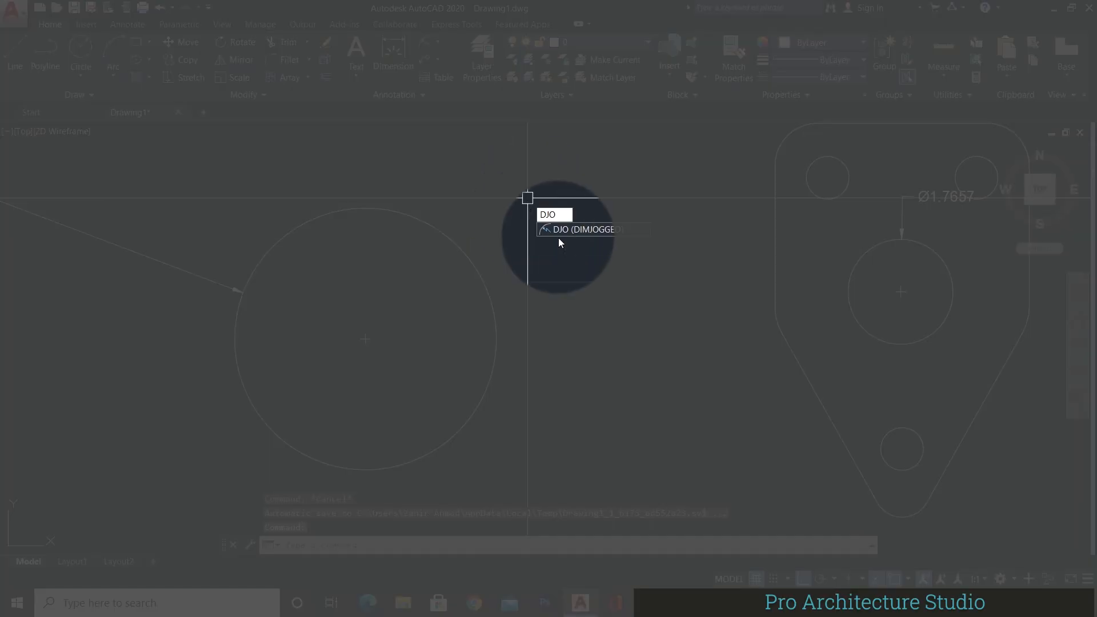
left_click(563, 229)
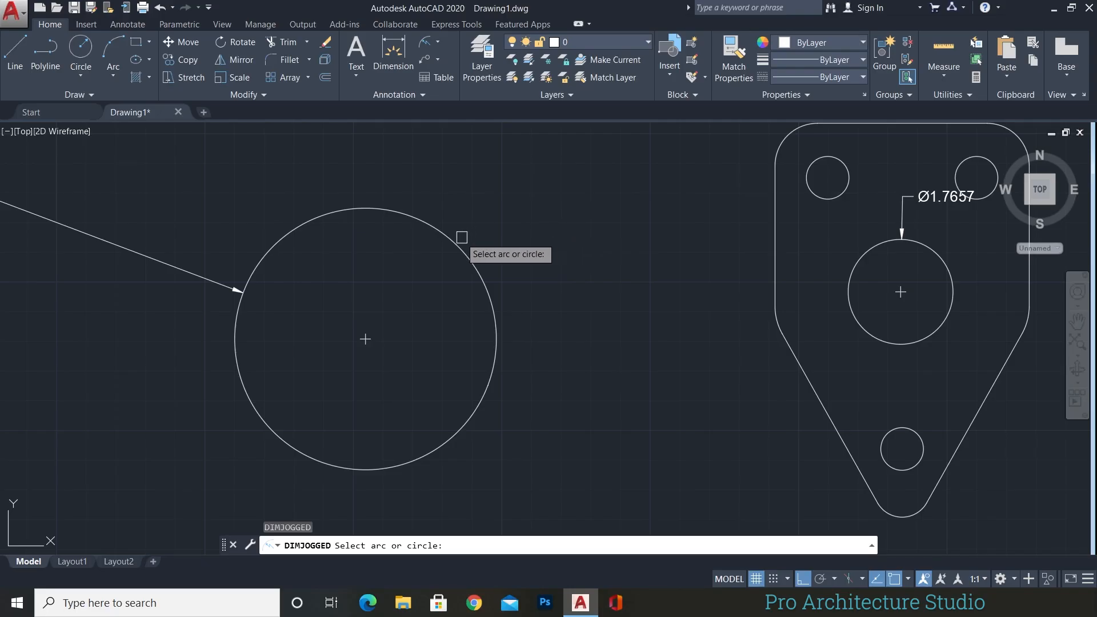
left_click(337, 212)
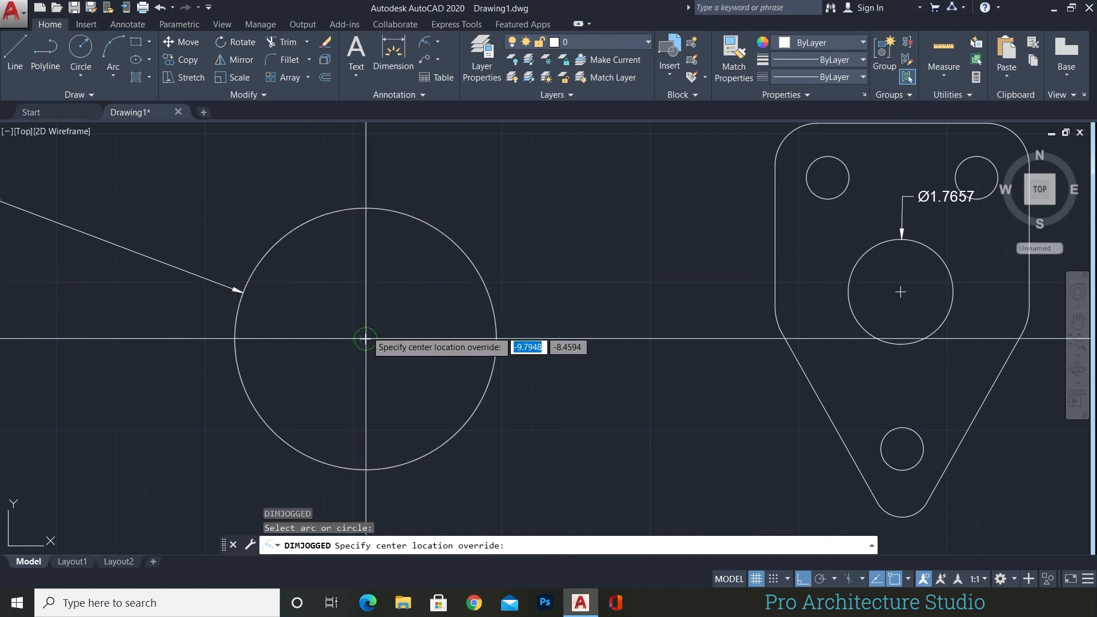
left_click(346, 268)
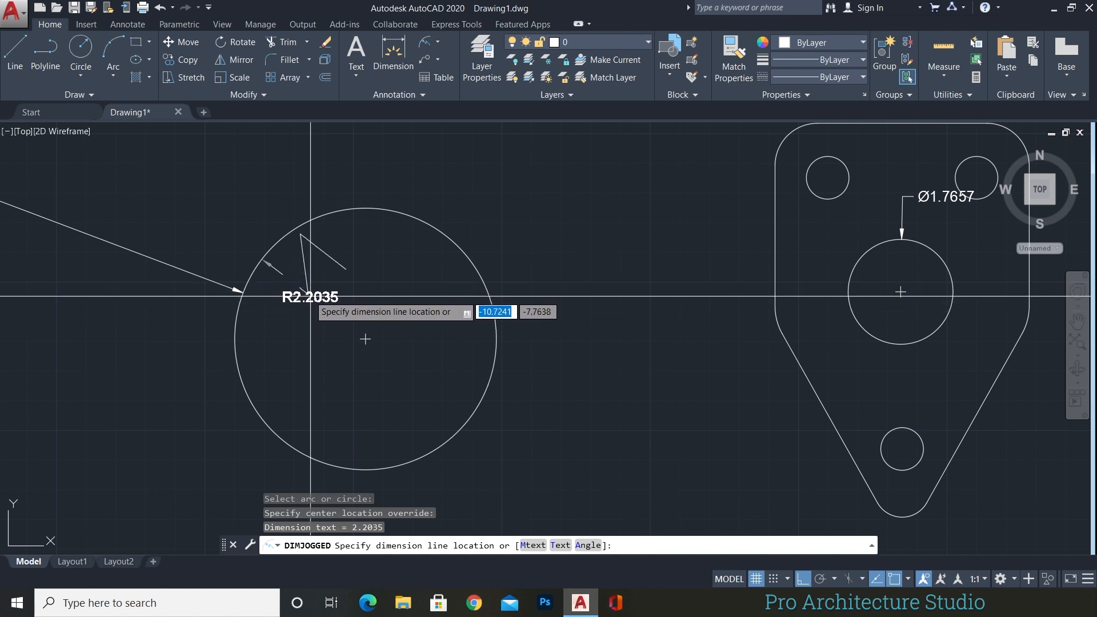
left_click(309, 291)
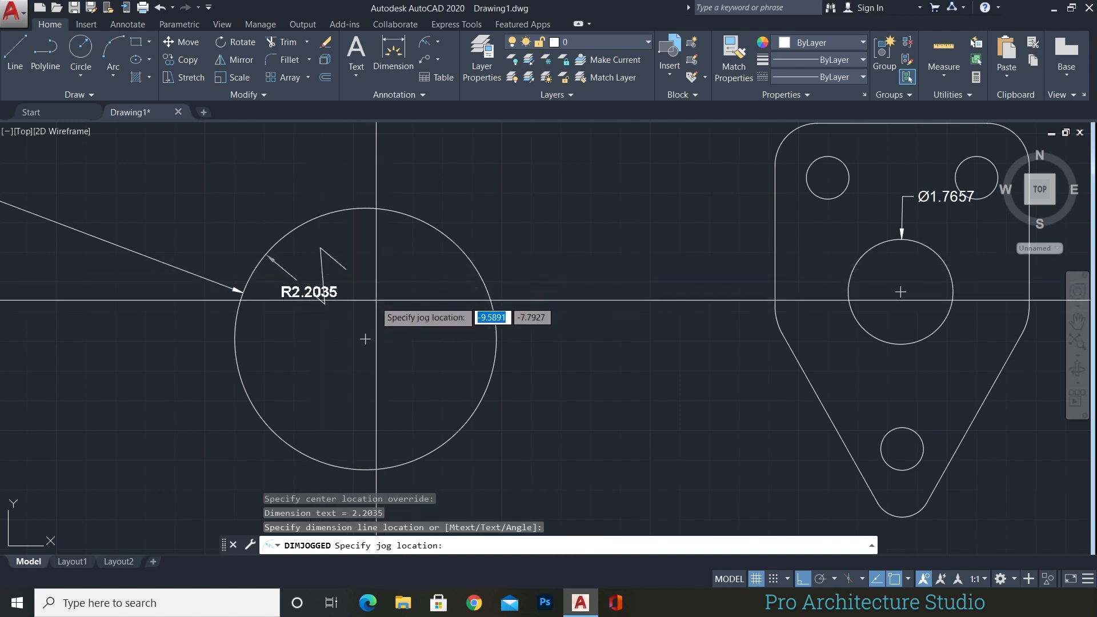
left_click(332, 334)
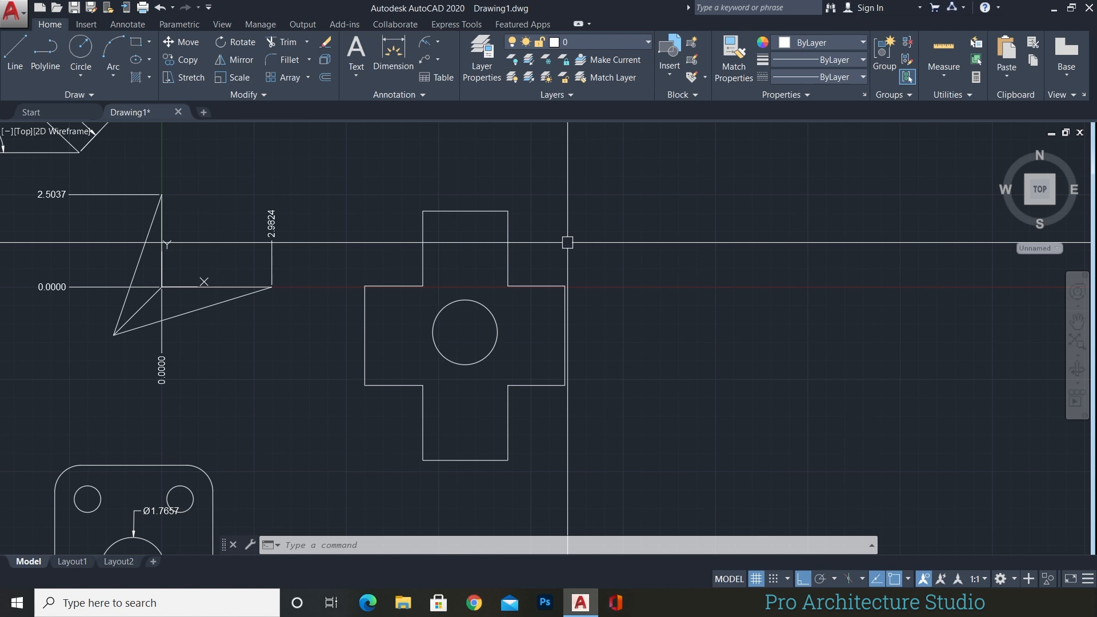
Draw an open stepped profile right of the cross shape, descending in three steps with treads about 3.9, 3.2 and 5.9 wide.
key("Escape")
key("Escape")
key("Escape")
middle_click_drag(655, 274, 487, 281)
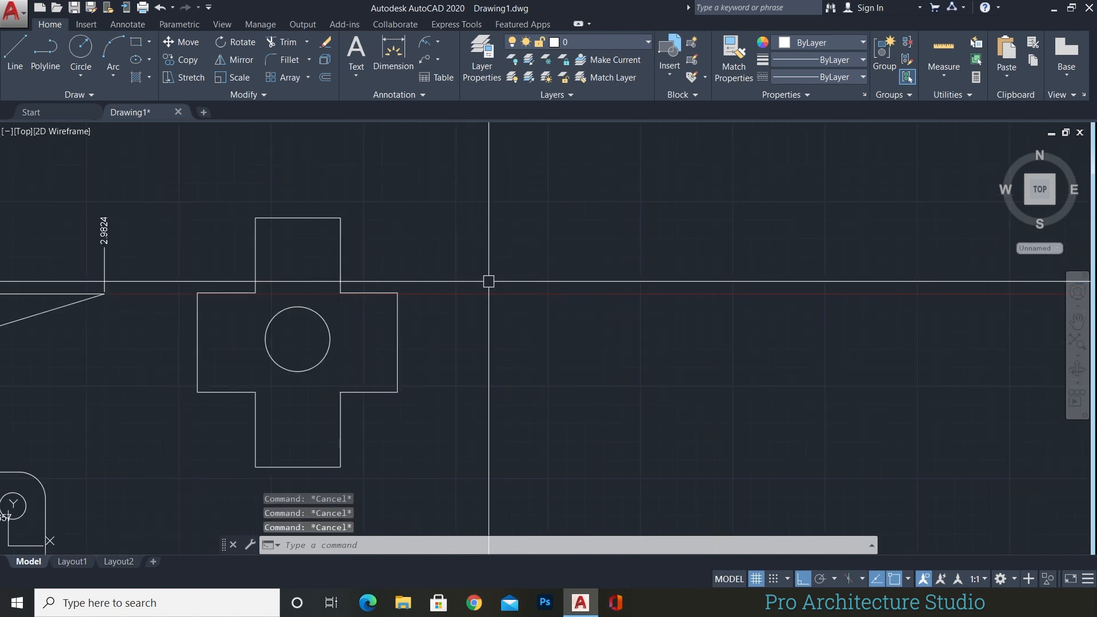
type("l")
key("Return")
left_click(517, 237)
key("F8")
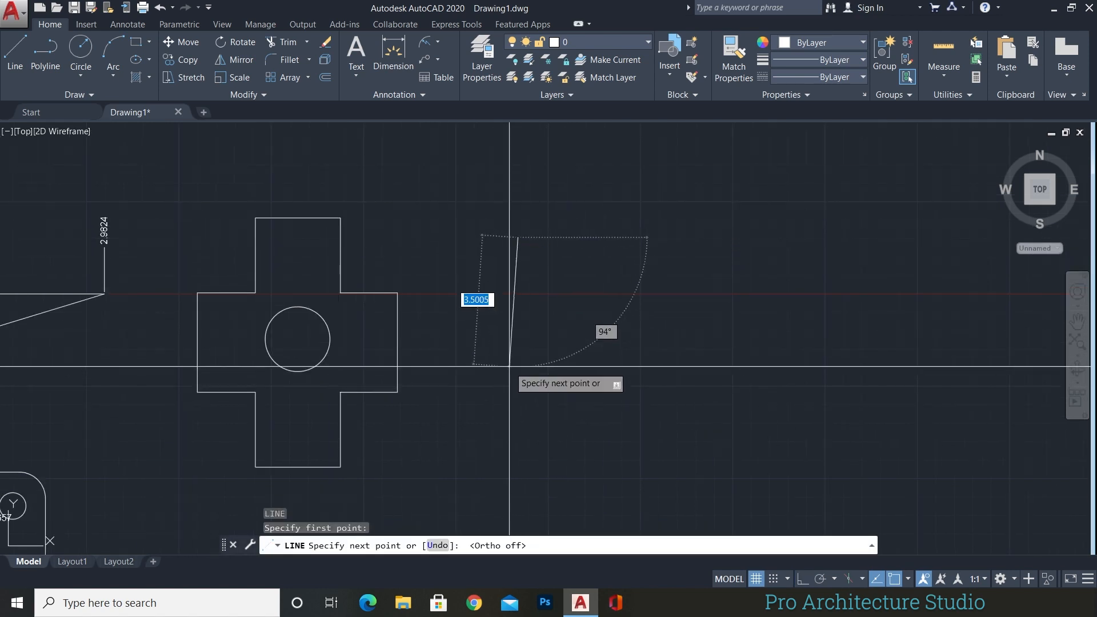
key("F8")
left_click(517, 344)
left_click(661, 344)
left_click(661, 447)
left_click(780, 447)
left_click(780, 505)
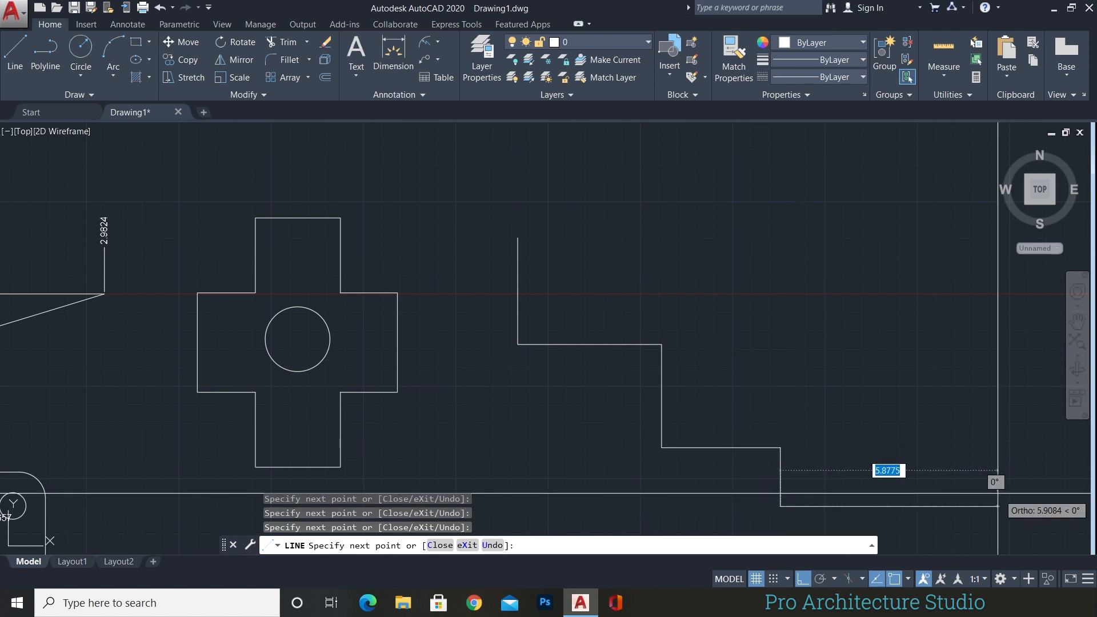
left_click(997, 506)
key("Return")
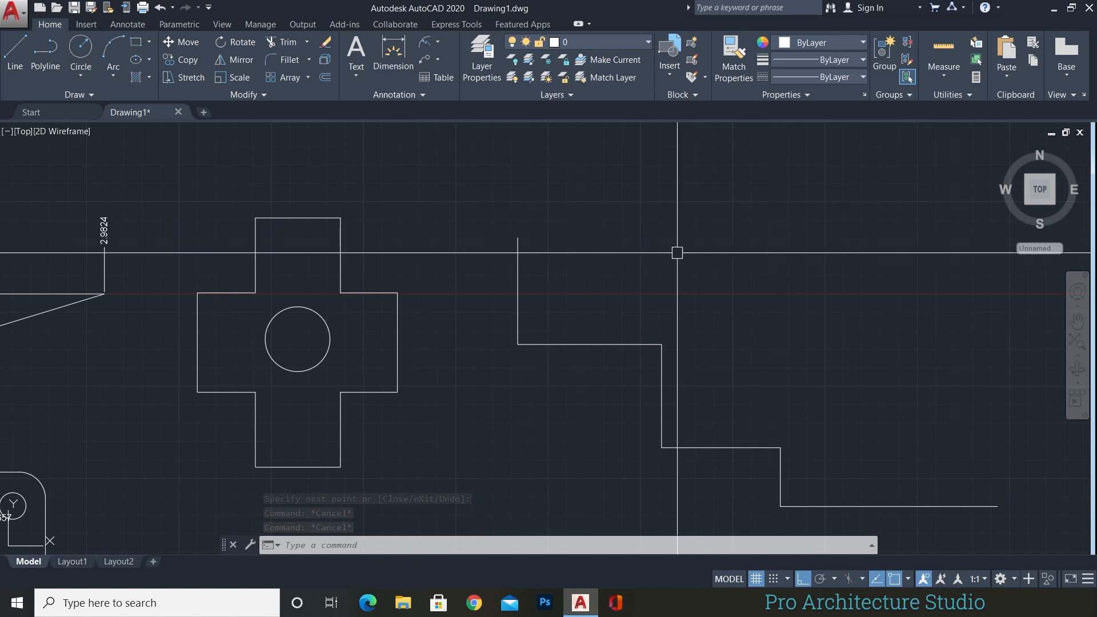
Add a horizontal linear dimension from the stepped profile's upper end to the first tread's outer corner, placed above the profile.
middle_click_drag(591, 341, 525, 238)
scroll(505, 297, "down", 2)
scroll(575, 243, "up", 2)
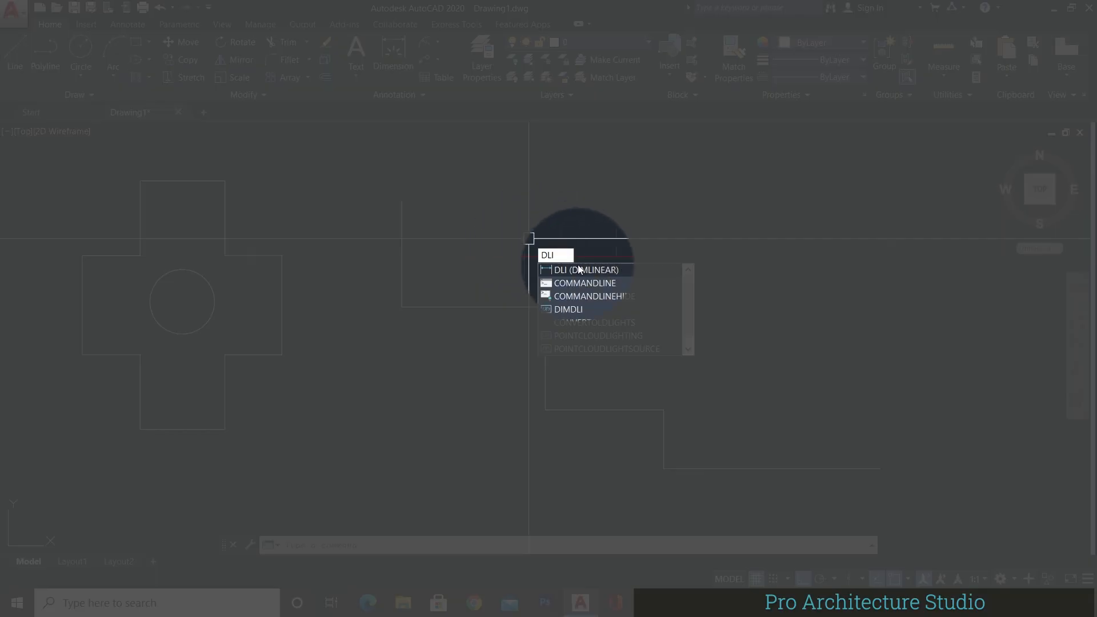
left_click(578, 267)
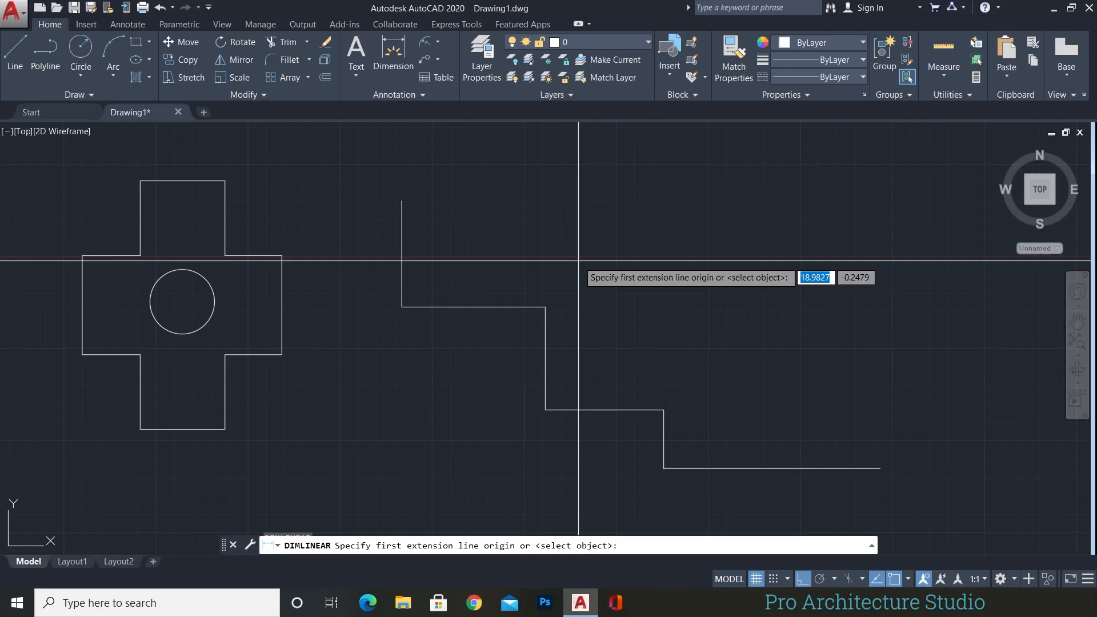
left_click(401, 200)
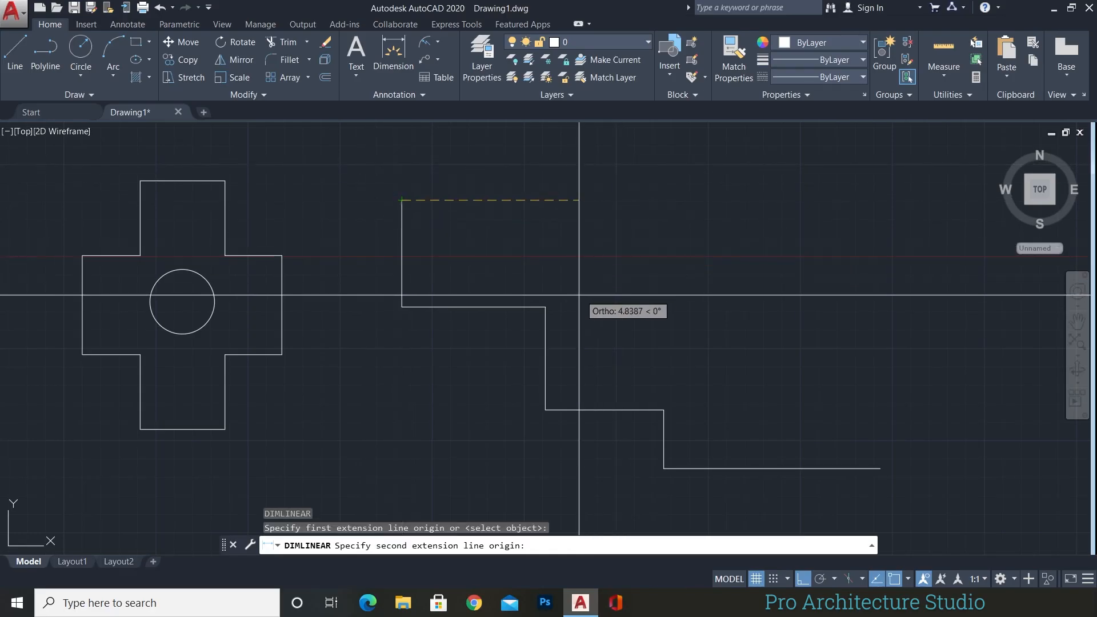
left_click(545, 307)
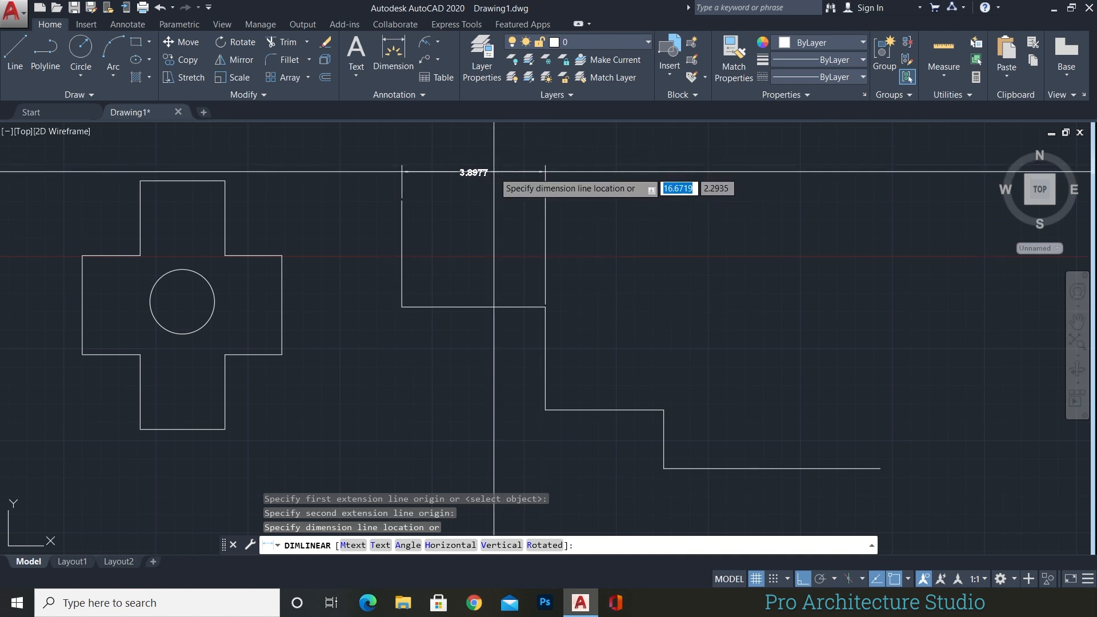
left_click(494, 172)
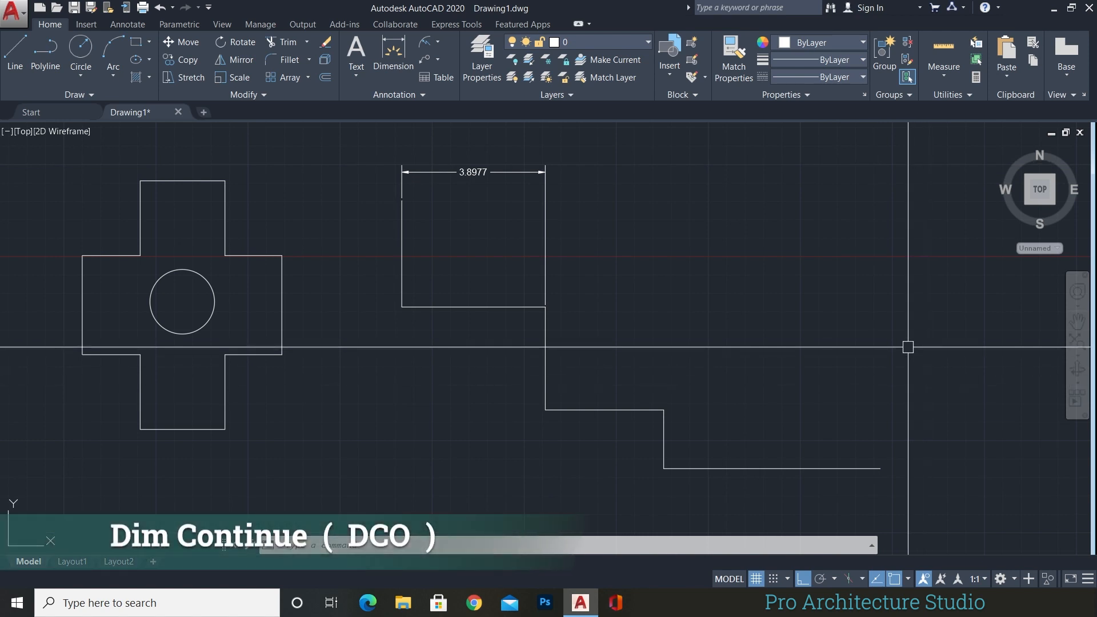
Continue the dimension chain to the second tread's outer corner, the profile's right end and a free point about 3.8 beyond it.
type("o")
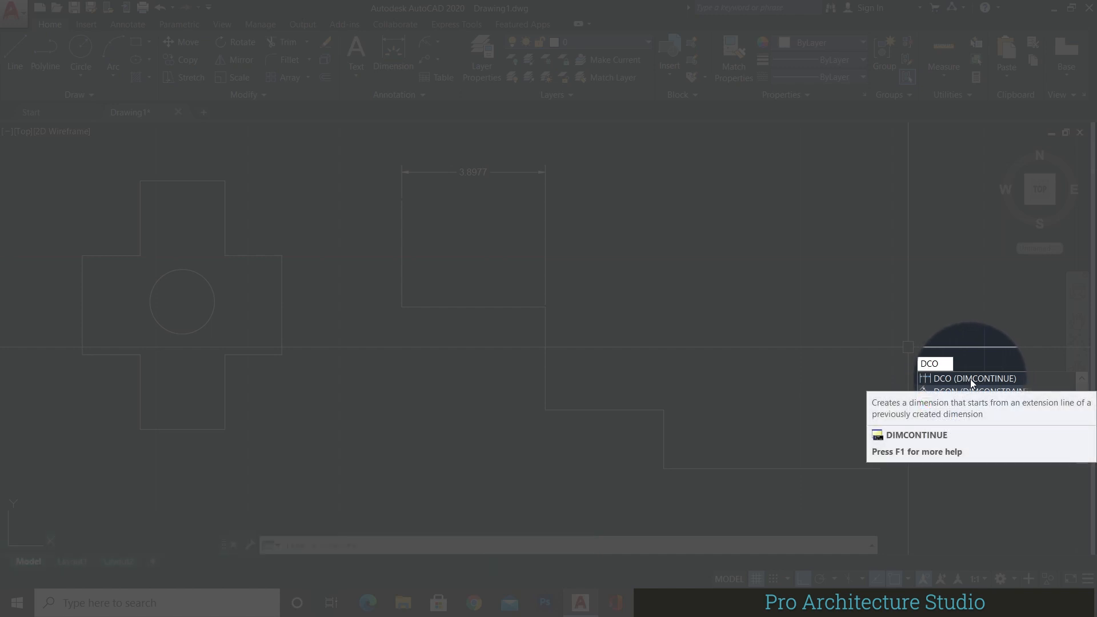
left_click(970, 378)
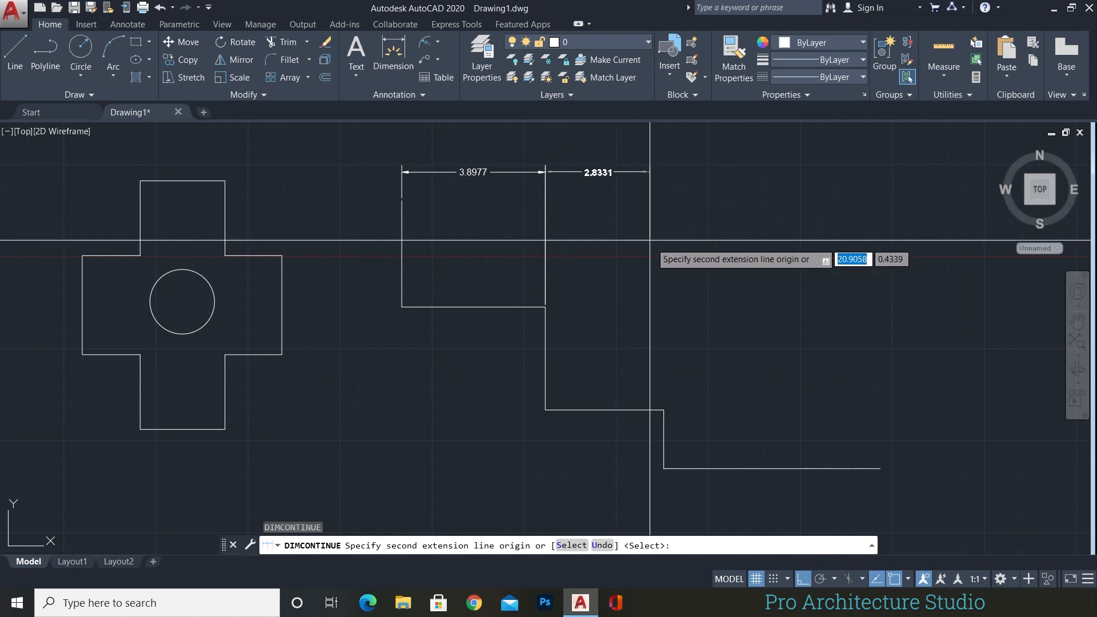
left_click(664, 410)
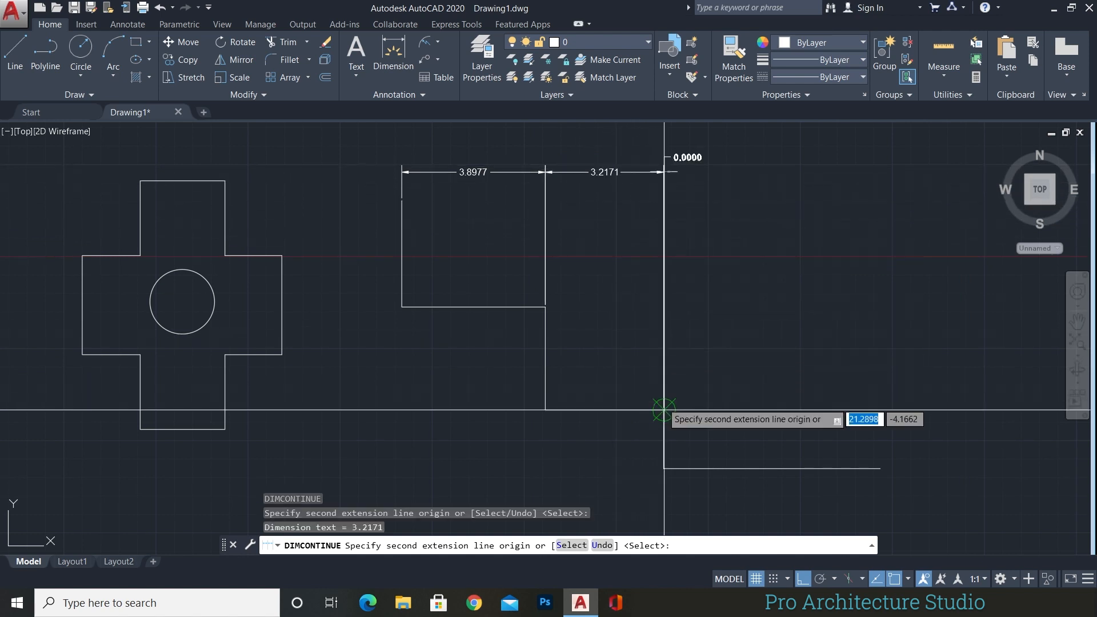
left_click(880, 469)
left_click(1020, 463)
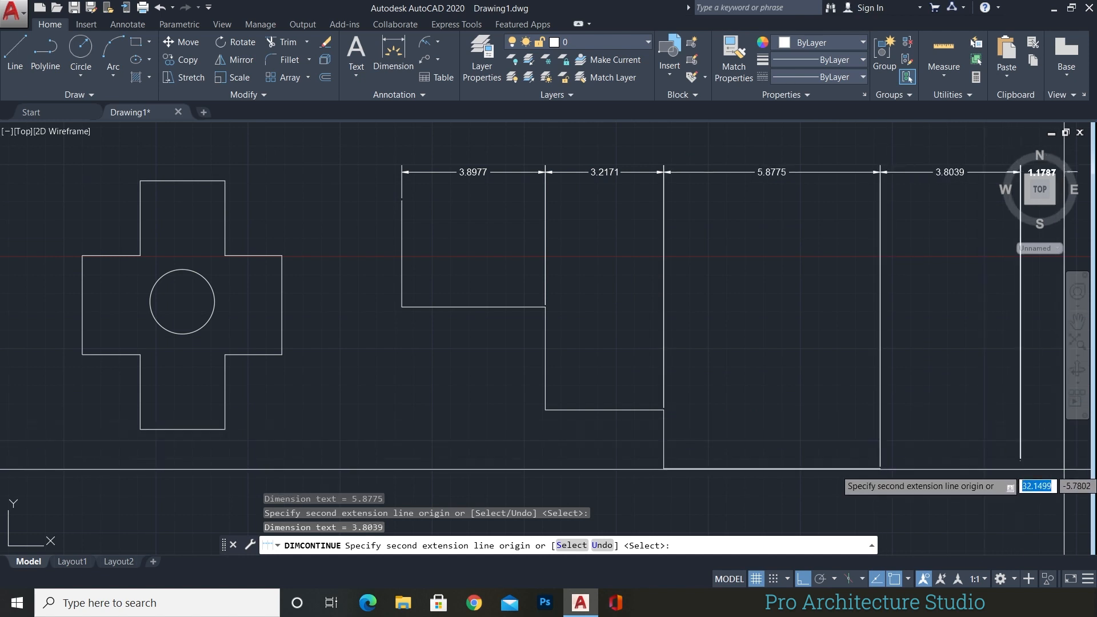
key("Escape")
key("Escape")
key("Escape")
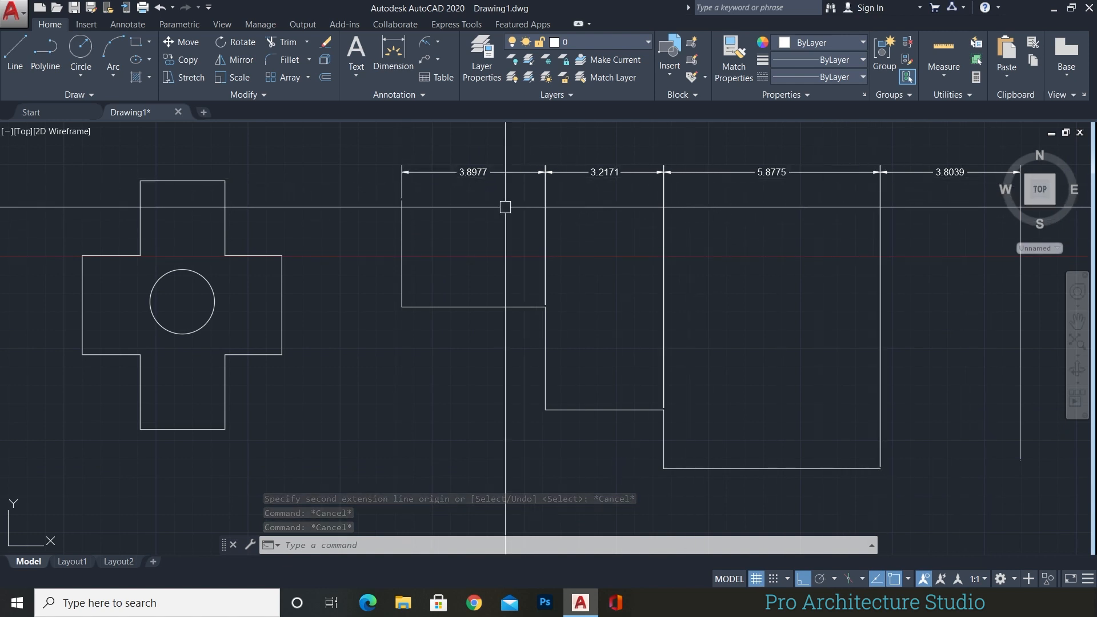
Add a horizontal linear dimension to the lowest tread, picking its right end first and placing the dimension line below it.
scroll(587, 333, "down", 2)
scroll(588, 333, "up", 2)
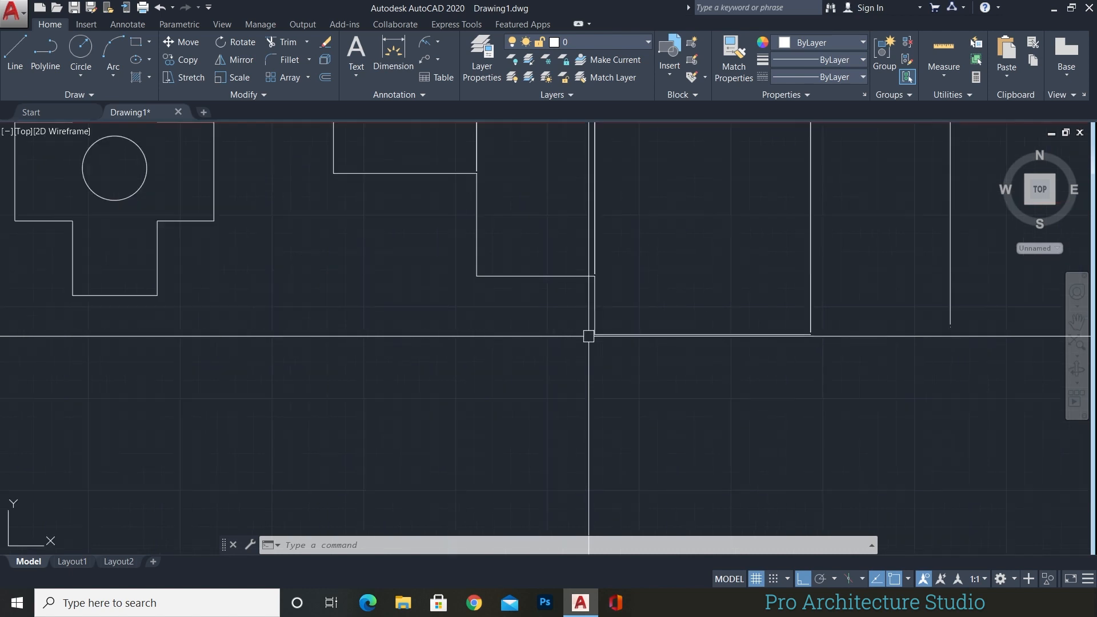
key("Escape")
key("Escape")
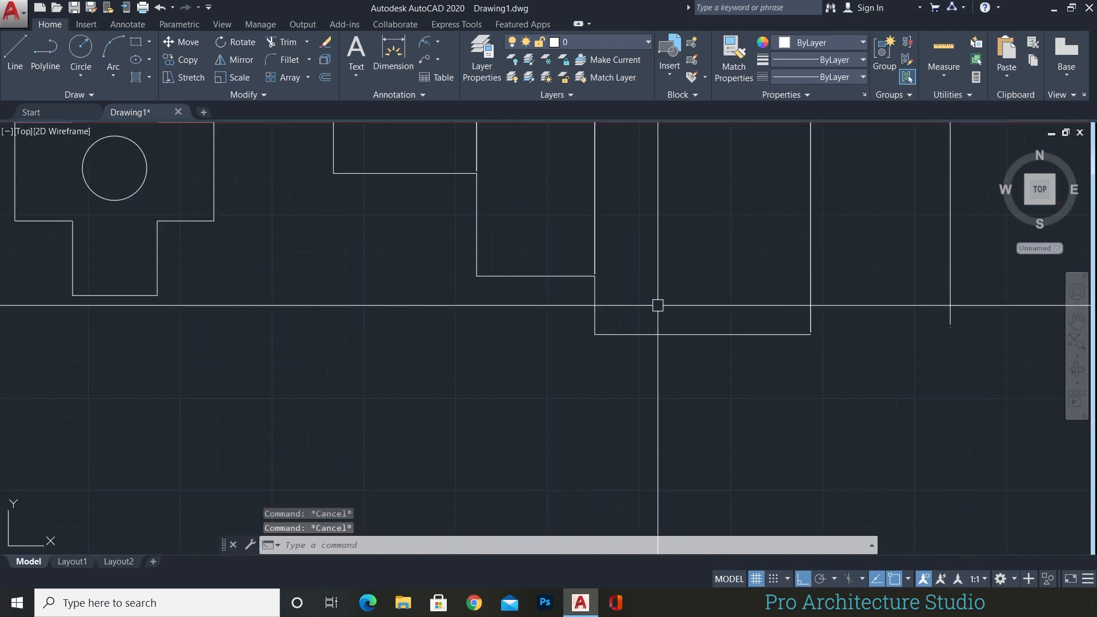
key("Escape")
middle_click_drag(705, 277, 692, 340)
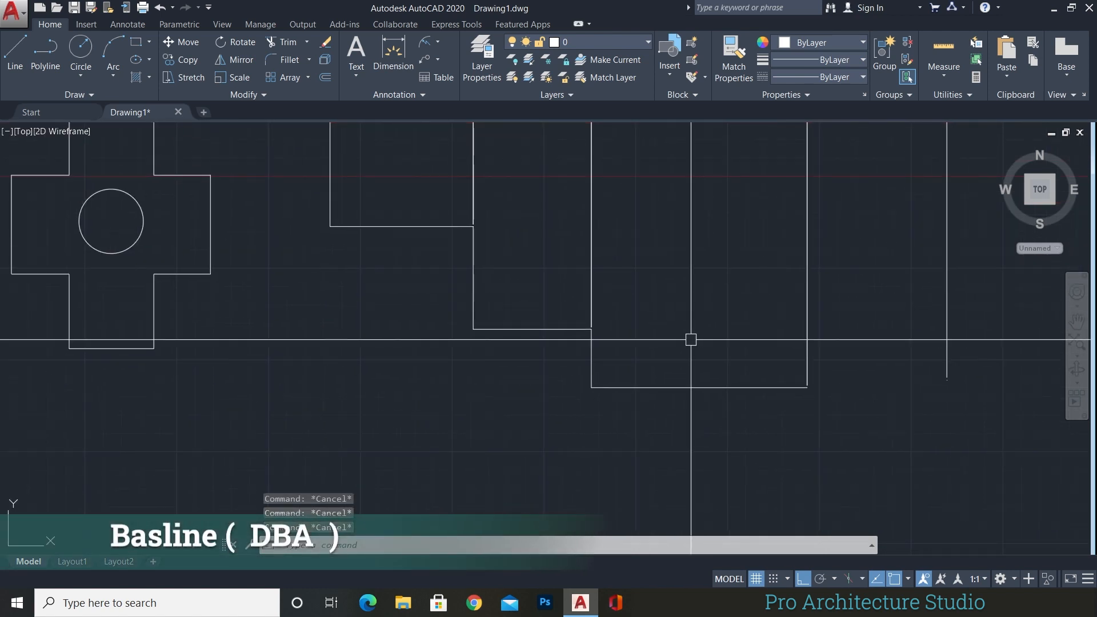
middle_click_drag(663, 399, 661, 388)
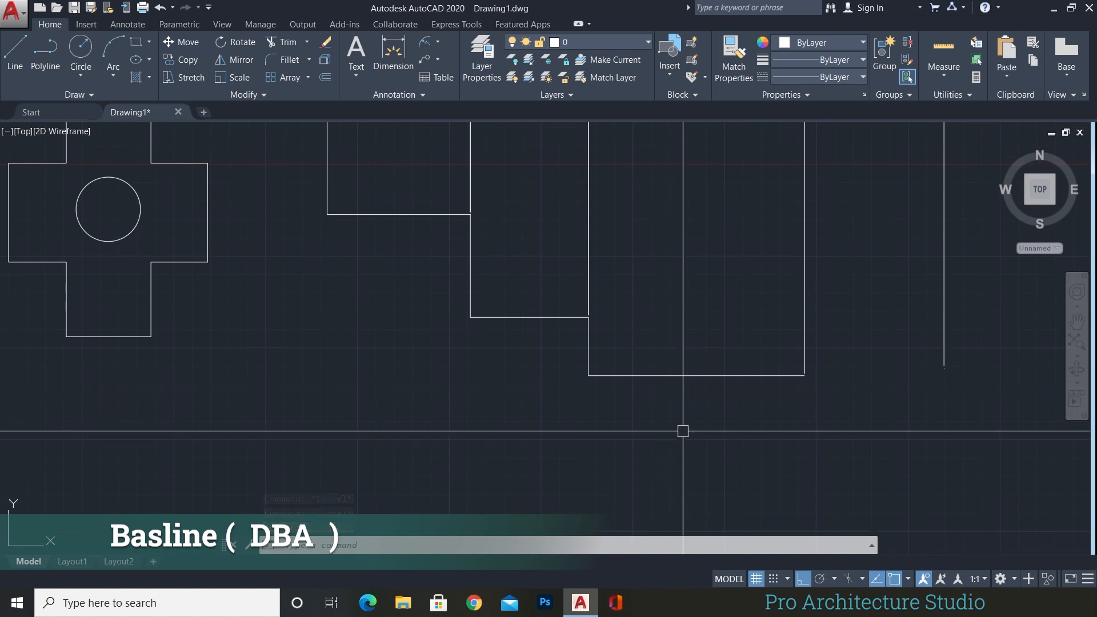
key("Escape")
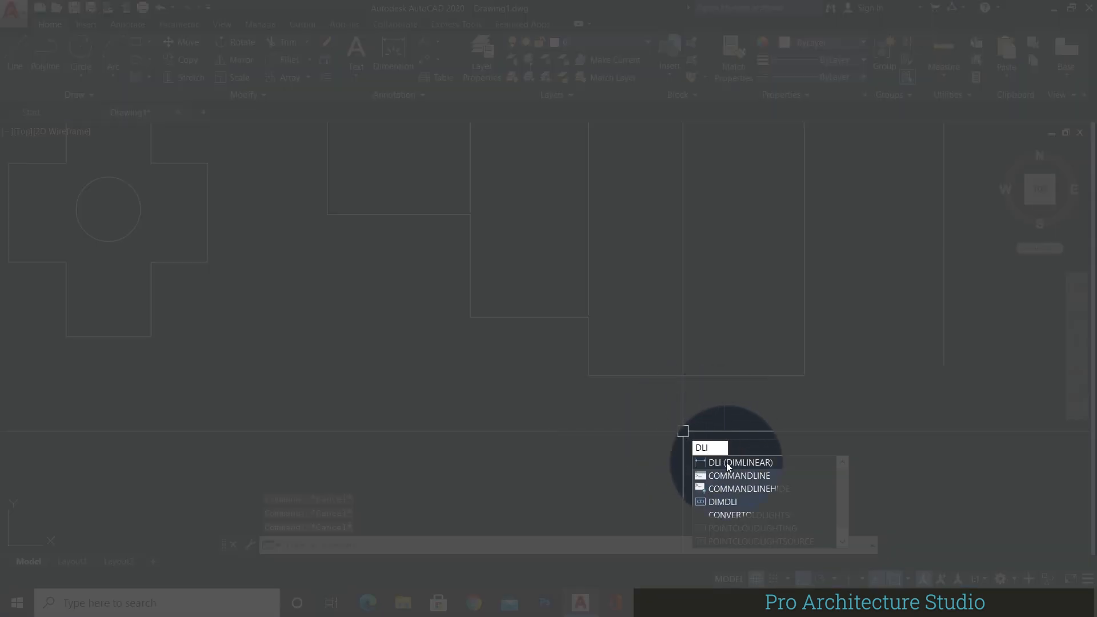
left_click(730, 462)
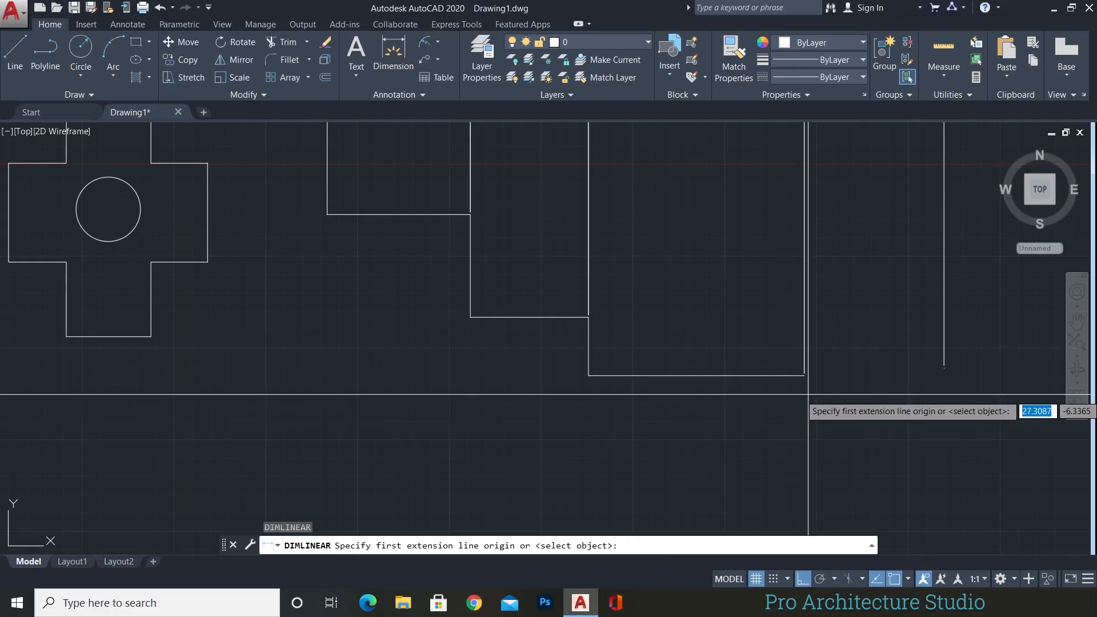
left_click(804, 375)
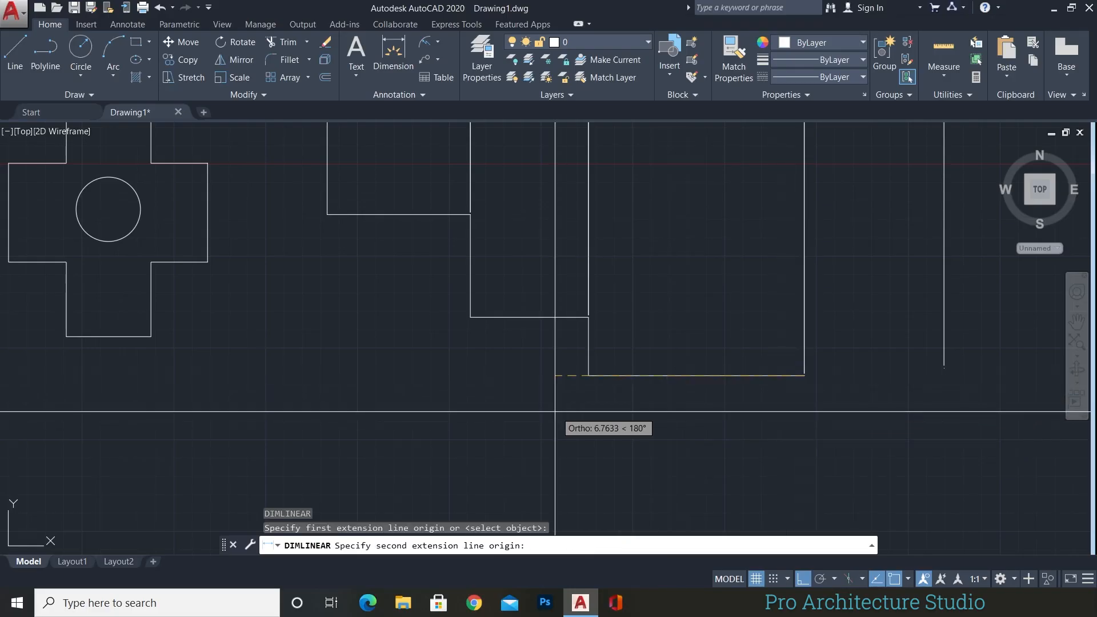
left_click(589, 376)
left_click(683, 431)
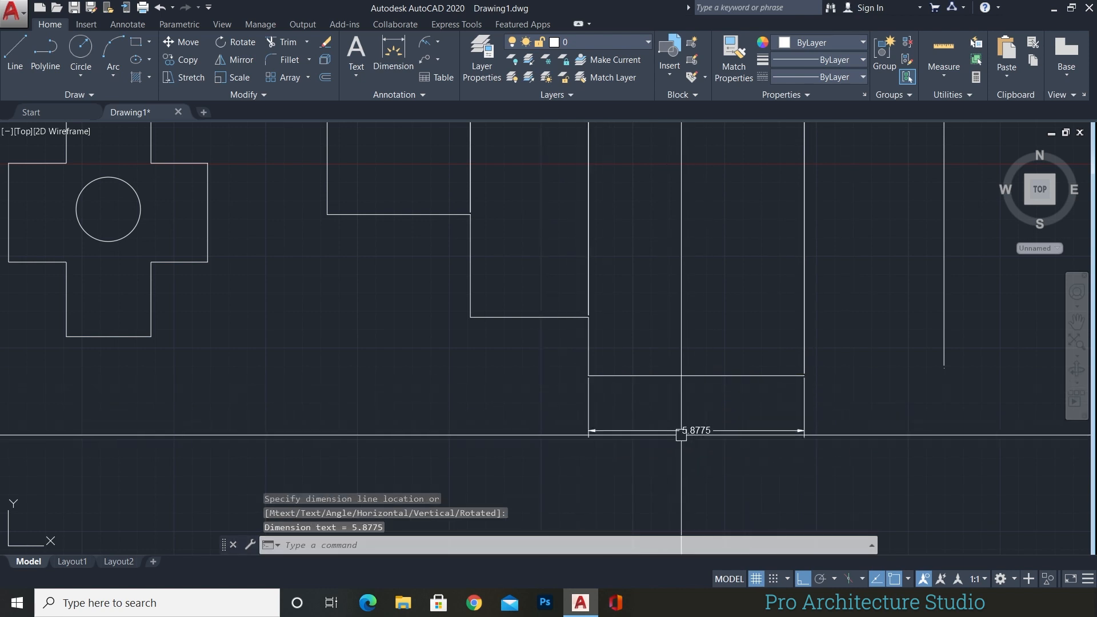
Add baseline dimensions below the lowest tread's dimension, reaching to the left corners of the middle and upper treads.
middle_click_drag(659, 434, 656, 372)
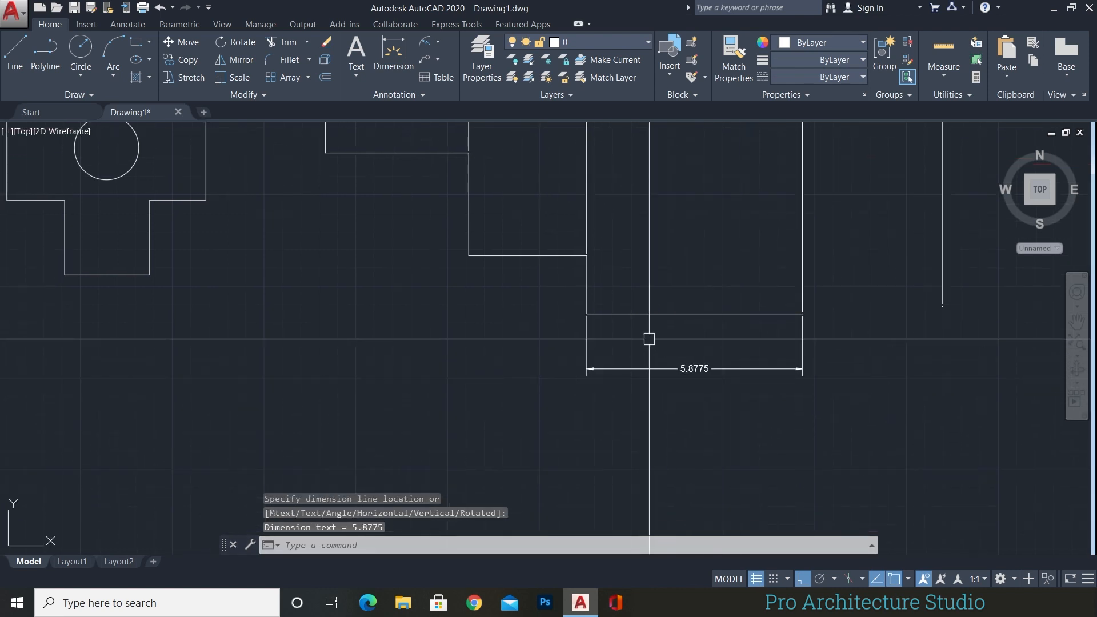
middle_click_drag(635, 326, 633, 555)
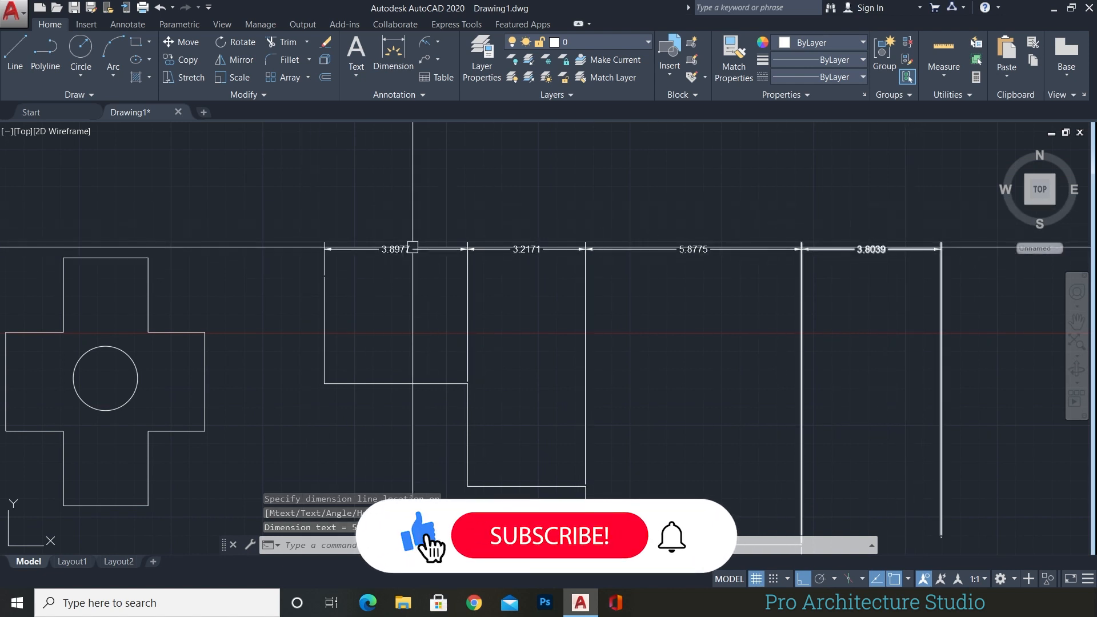
middle_click_drag(700, 494, 692, 257)
mouse_move(687, 343)
middle_mouse_down()
mouse_move(688, 303)
mouse_move(739, 383)
middle_mouse_up()
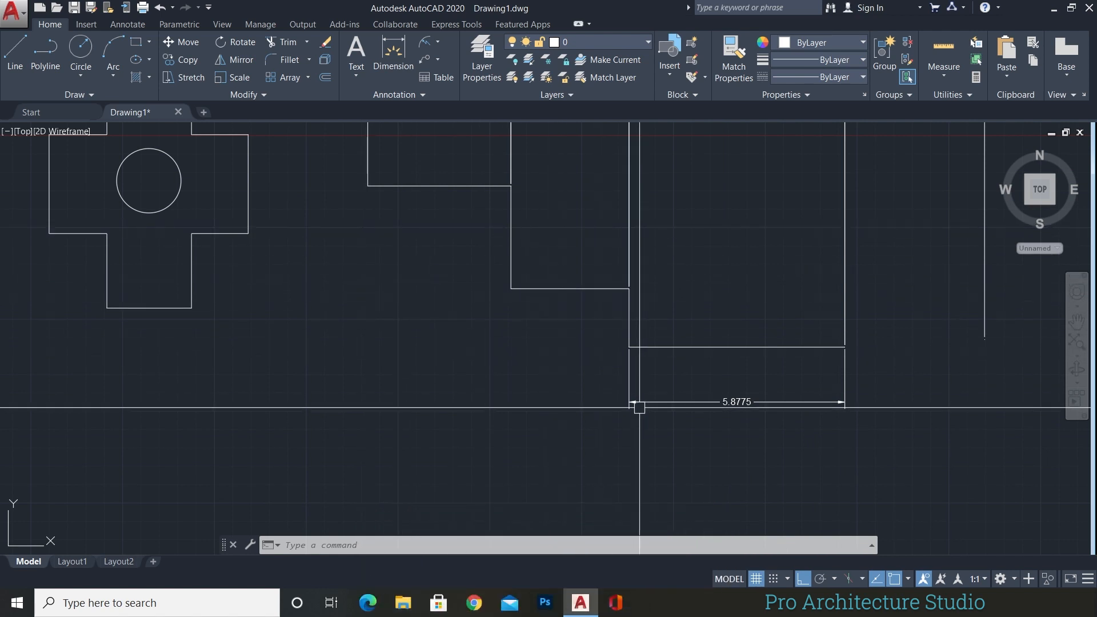
mouse_move(633, 394)
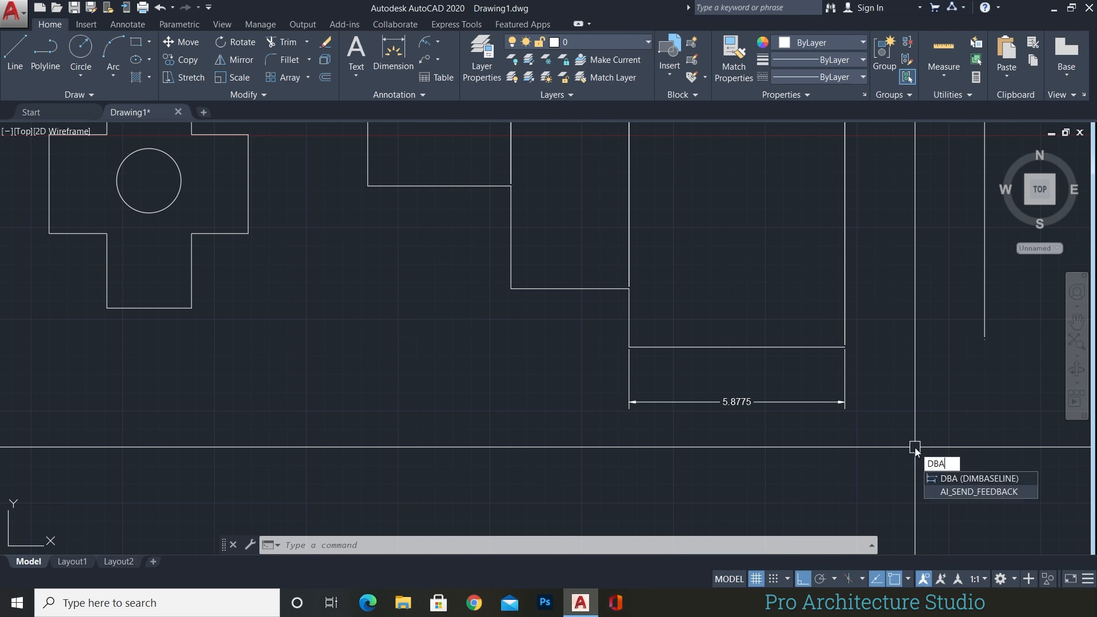
key("Return")
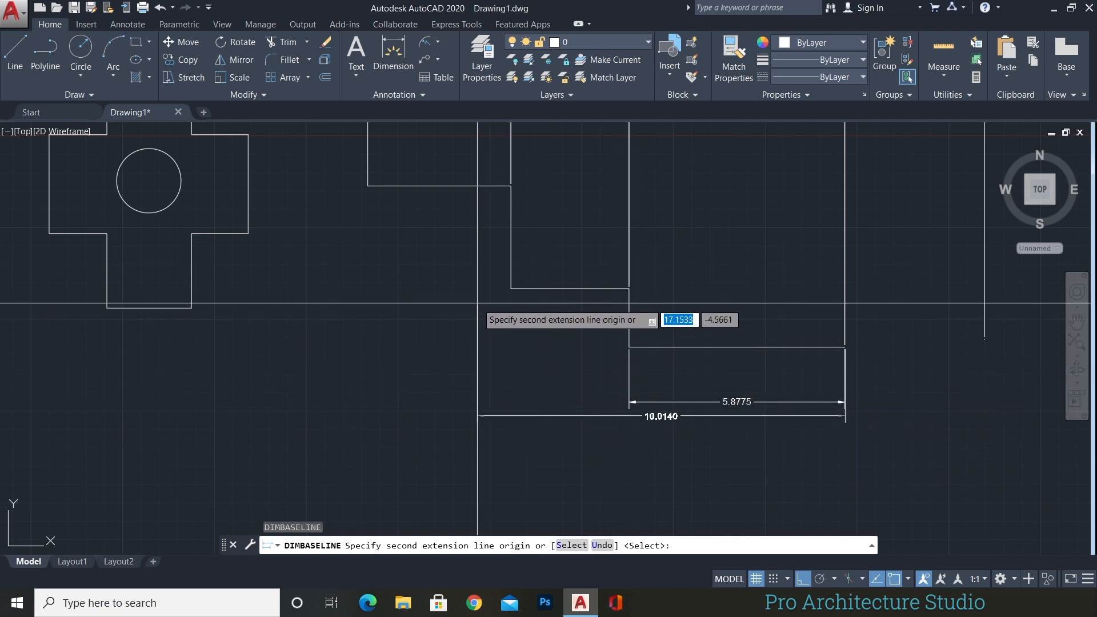
left_click(511, 288)
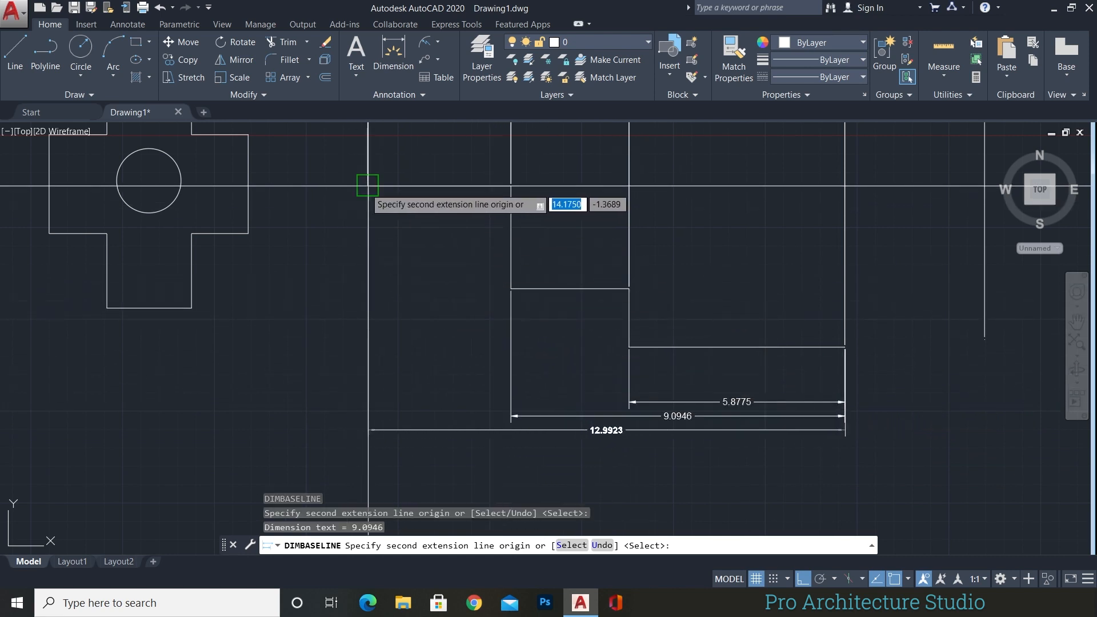
key("Escape")
Examine the stacked baseline dimensions below the stepped profile and the circle inside the cross shape.
scroll(633, 431, "up", 4)
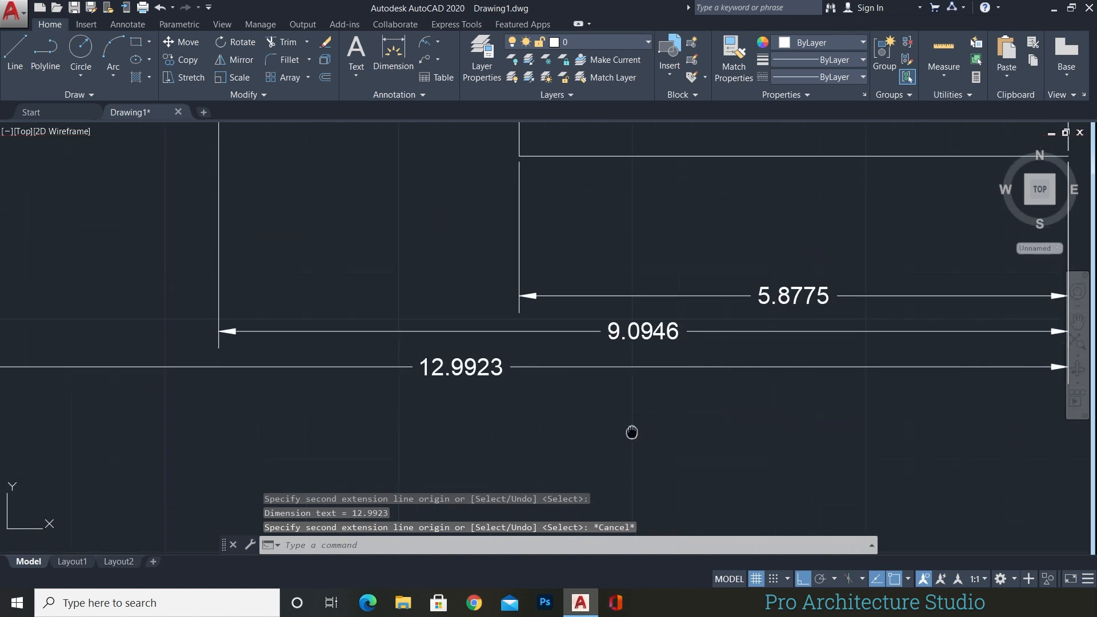
scroll(642, 429, "down", 4)
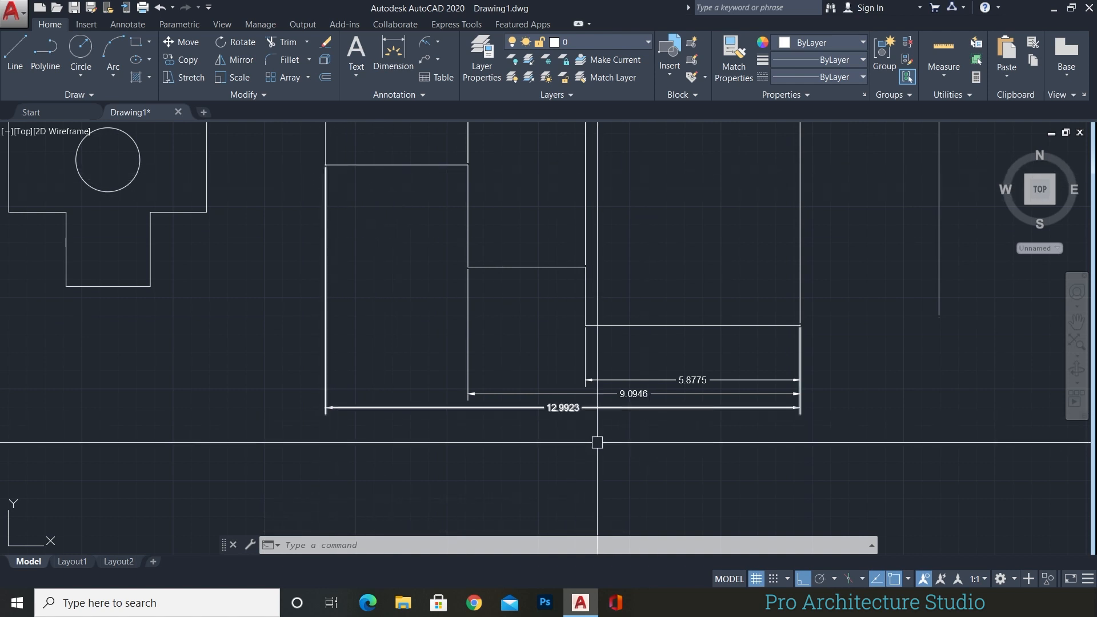
scroll(641, 408, "up", 4)
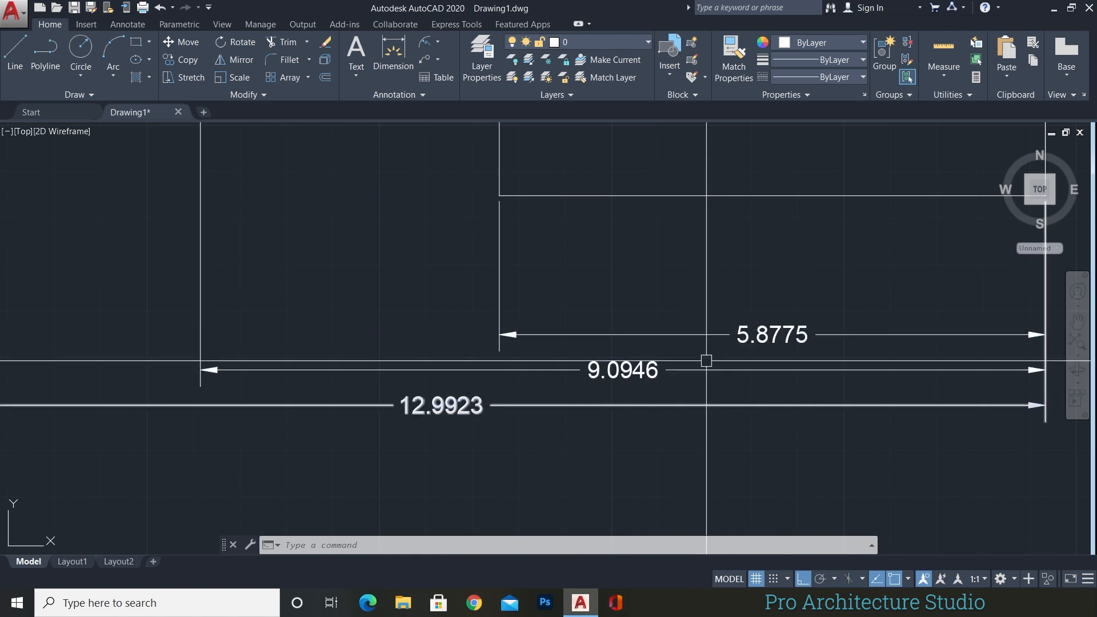
scroll(582, 367, "down", 2)
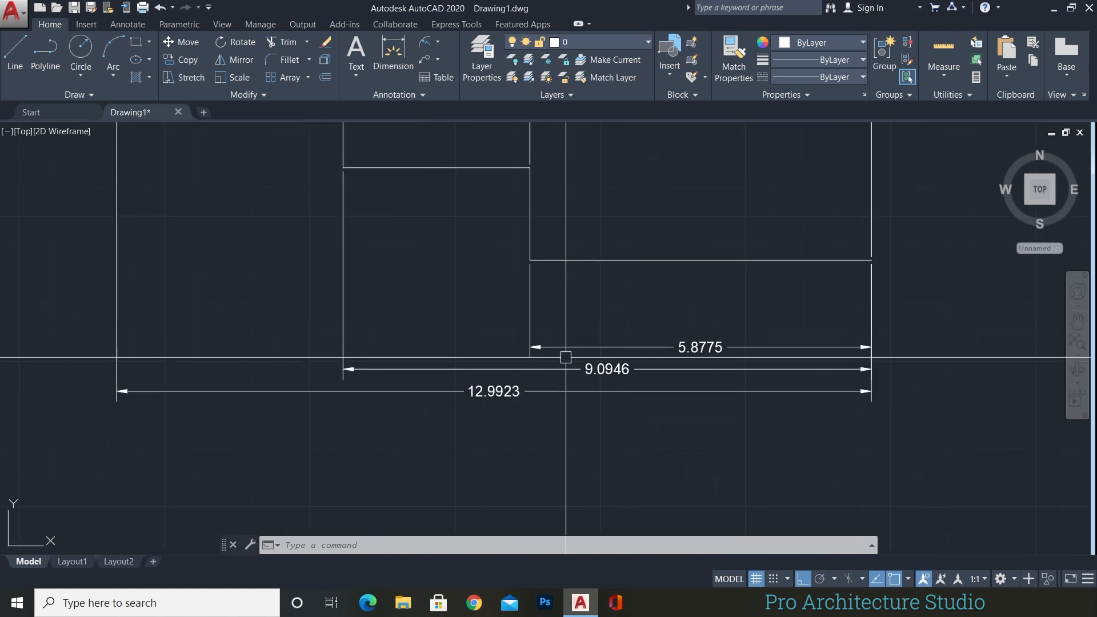
scroll(565, 357, "down", 2)
middle_click_drag(579, 294, 573, 337)
scroll(573, 337, "down", 2)
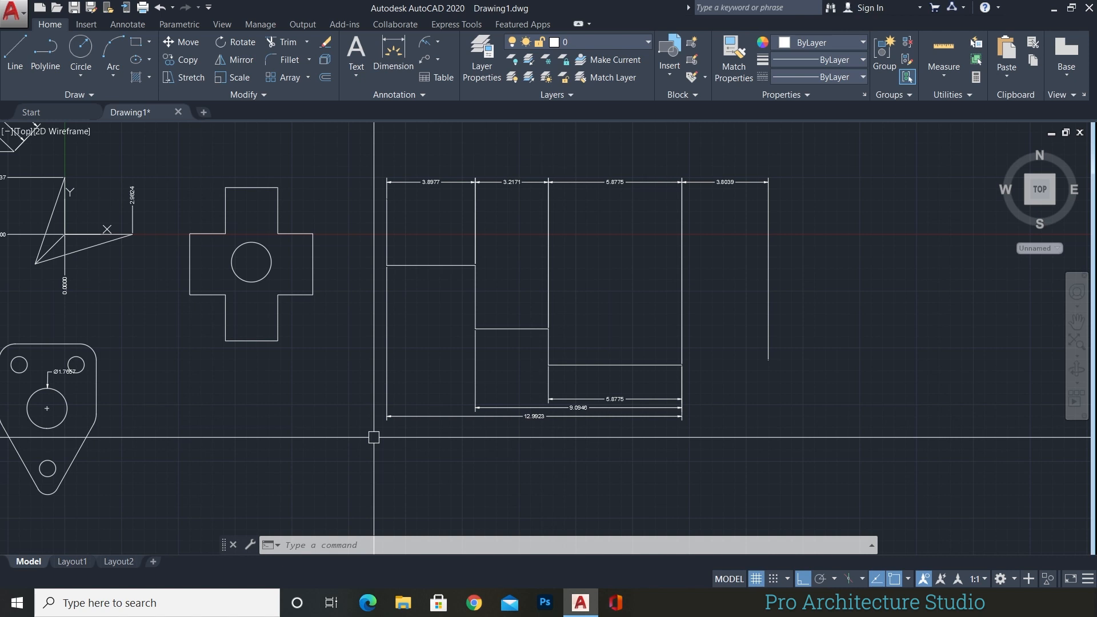
scroll(519, 348, "up", 3)
scroll(529, 343, "up", 2)
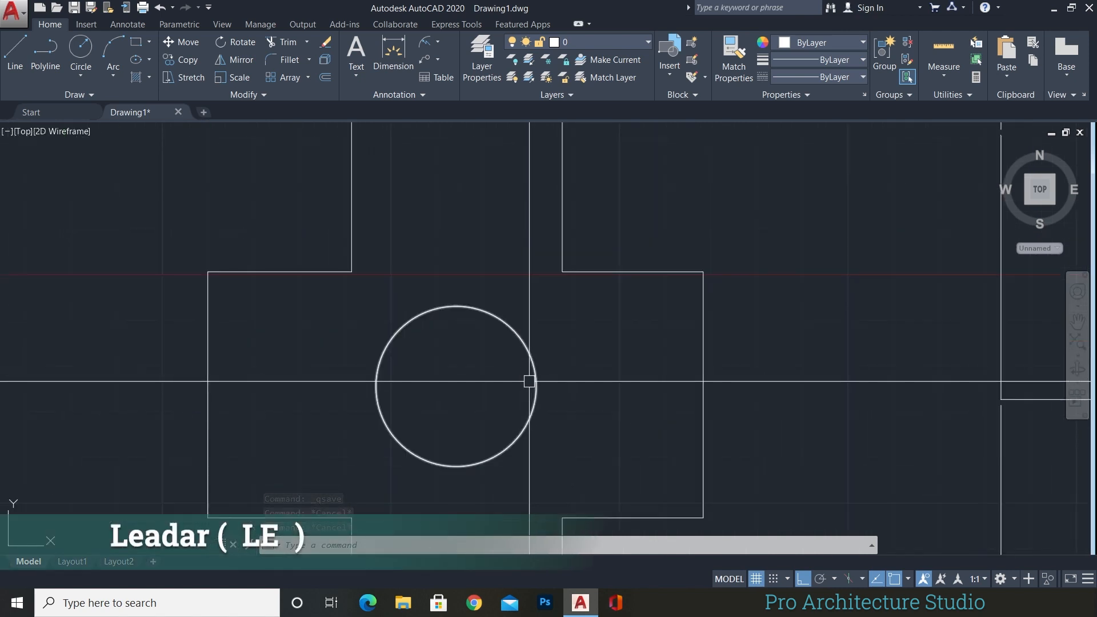
scroll(472, 314, "down", 2)
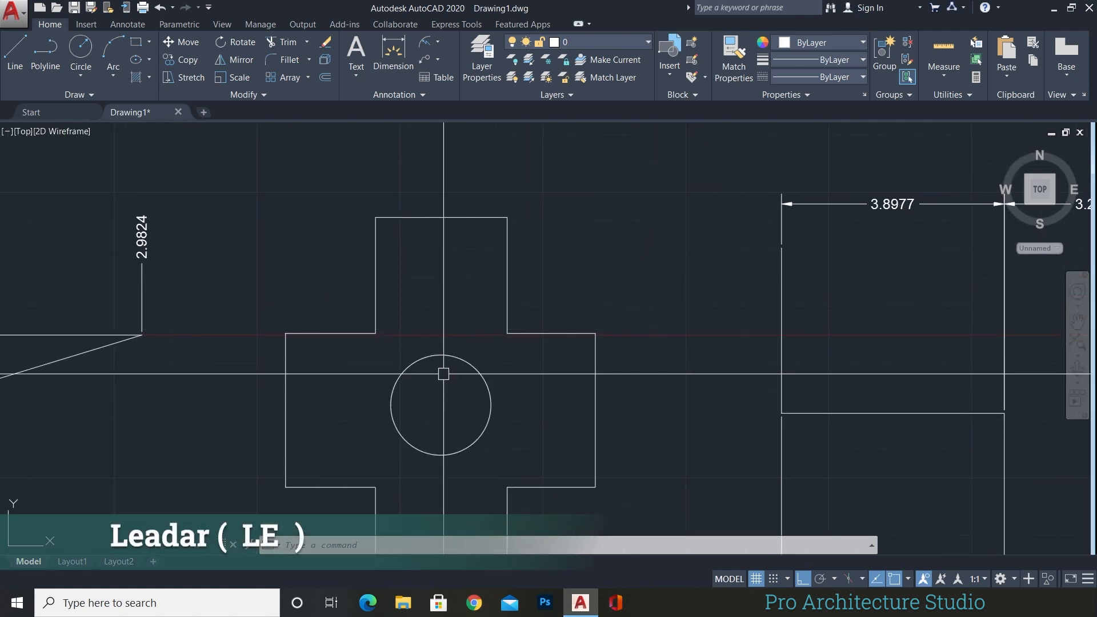
middle_click_drag(559, 252, 533, 272)
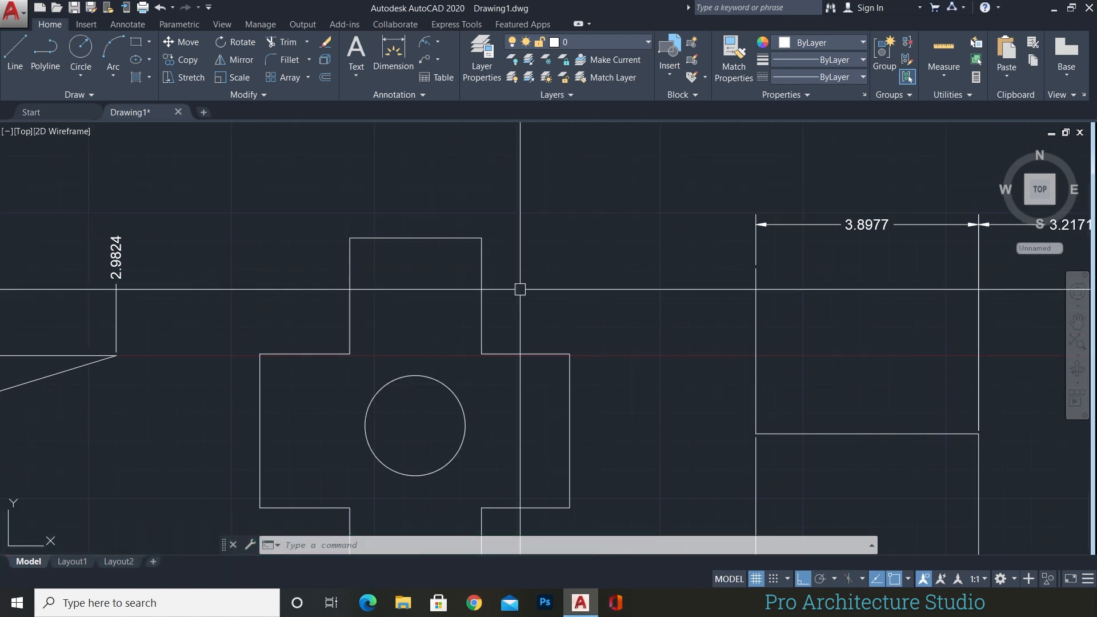
type("LE")
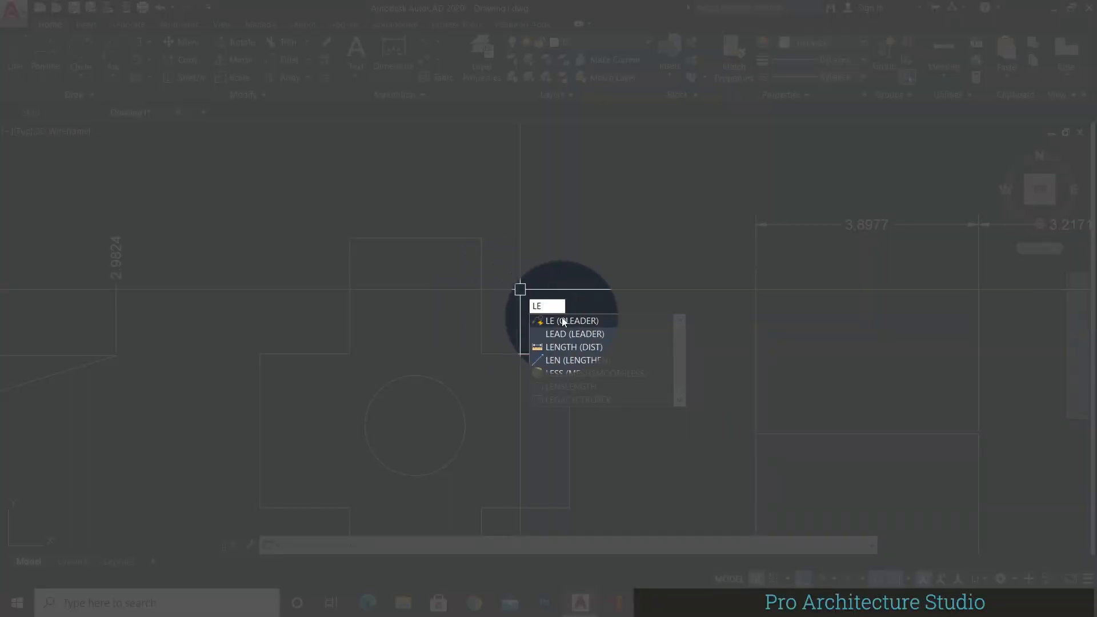
key("Return")
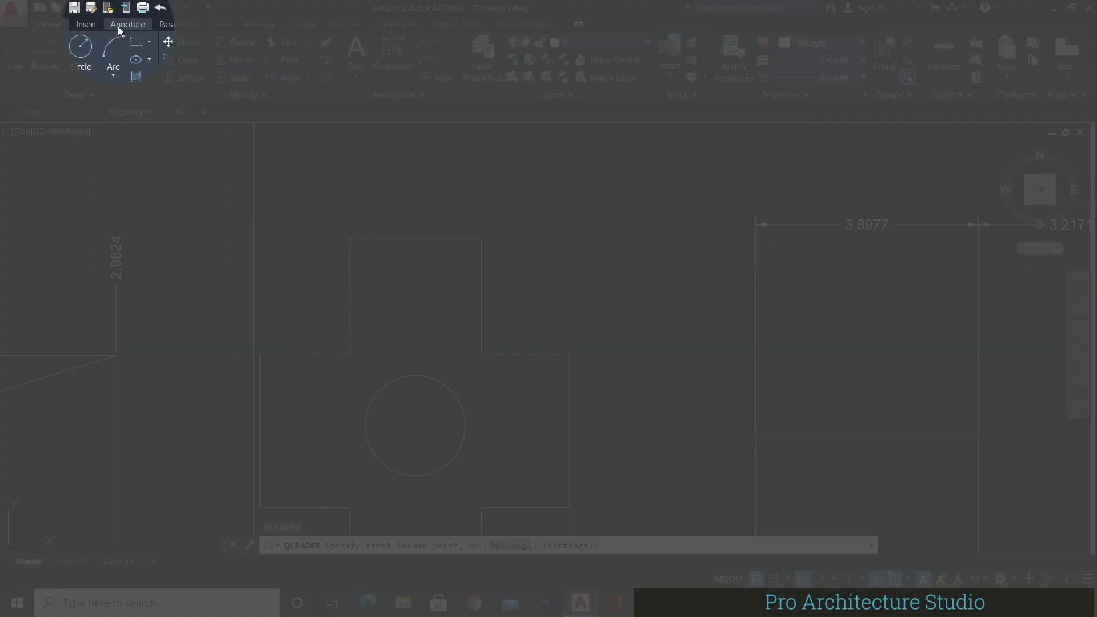
Draw a multileader from the circle's centre inside the cross shape to a landing above the cross, with Ortho turned off.
left_click(128, 23)
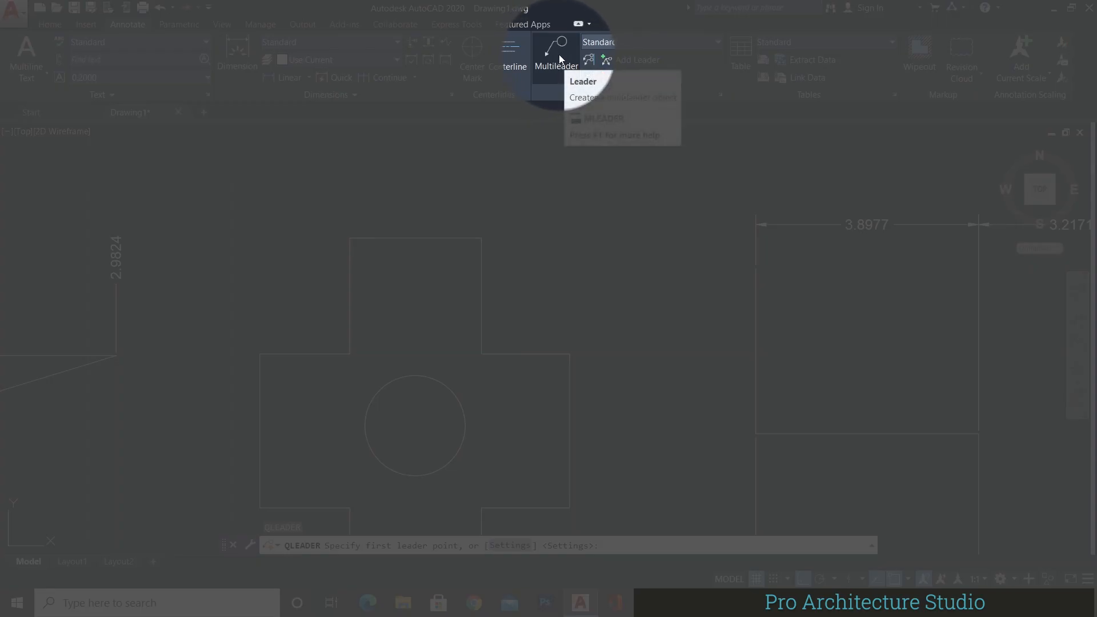
left_click(558, 53)
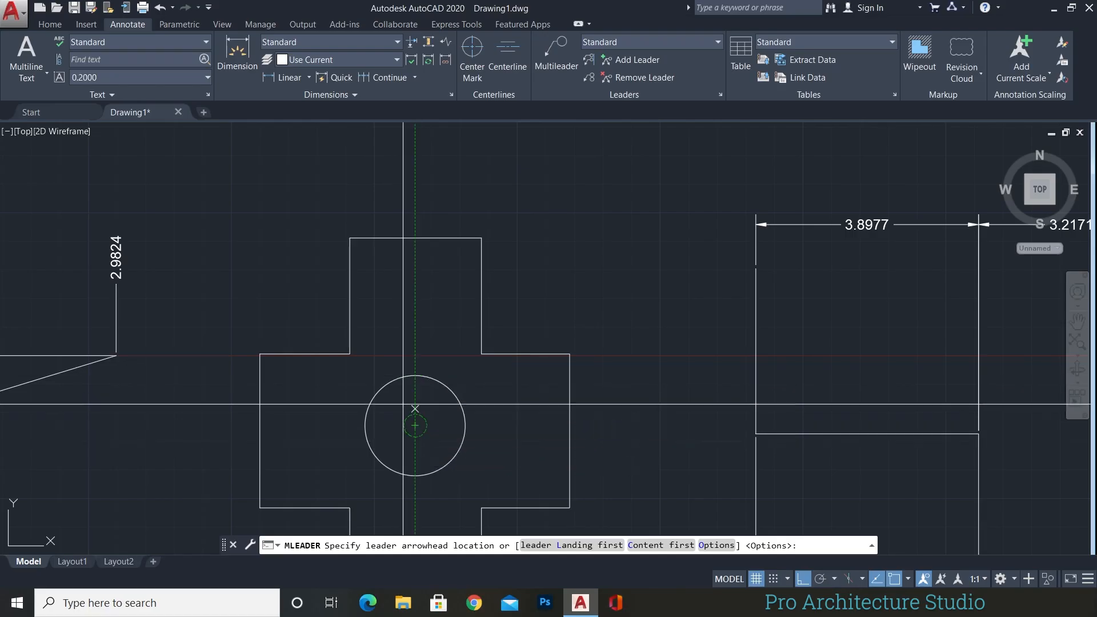
left_click(416, 425)
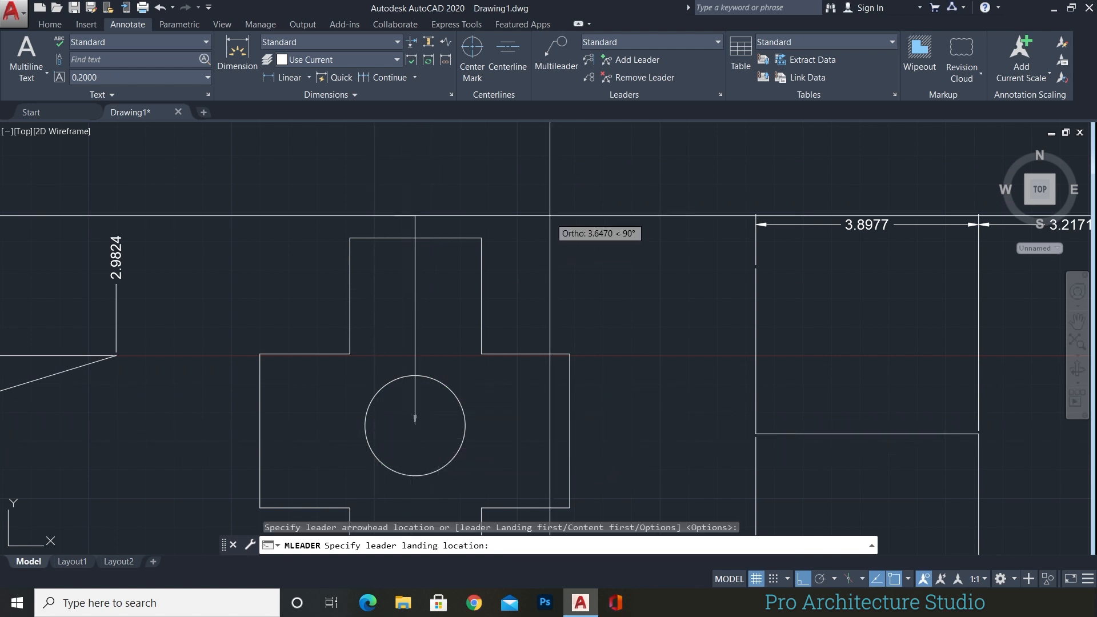
middle_click_drag(553, 239, 544, 301)
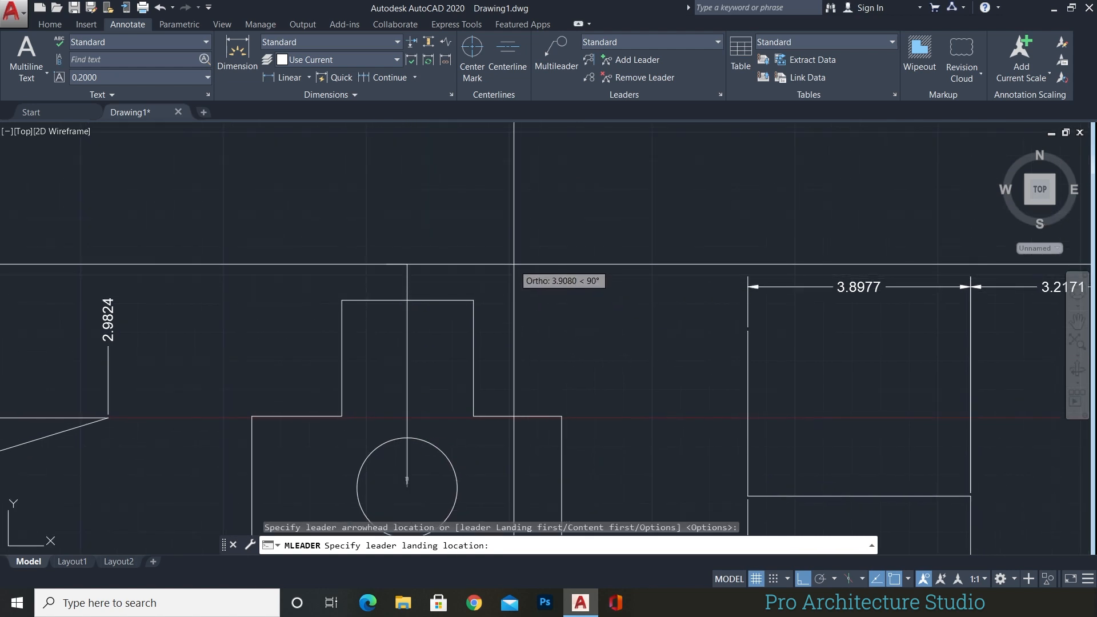
key("F8")
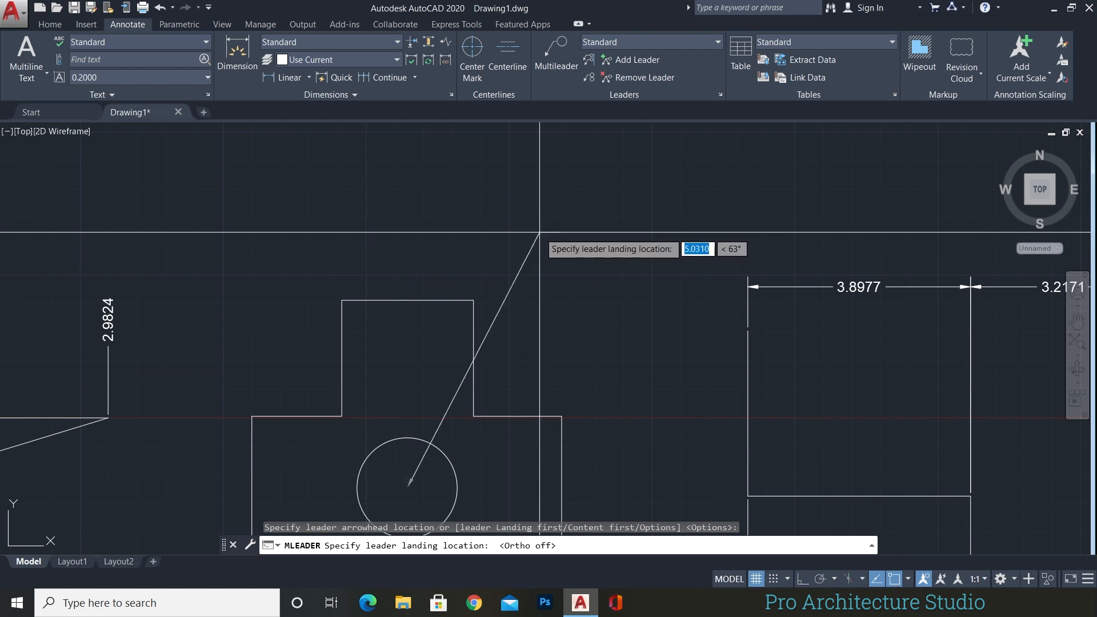
left_click(476, 201)
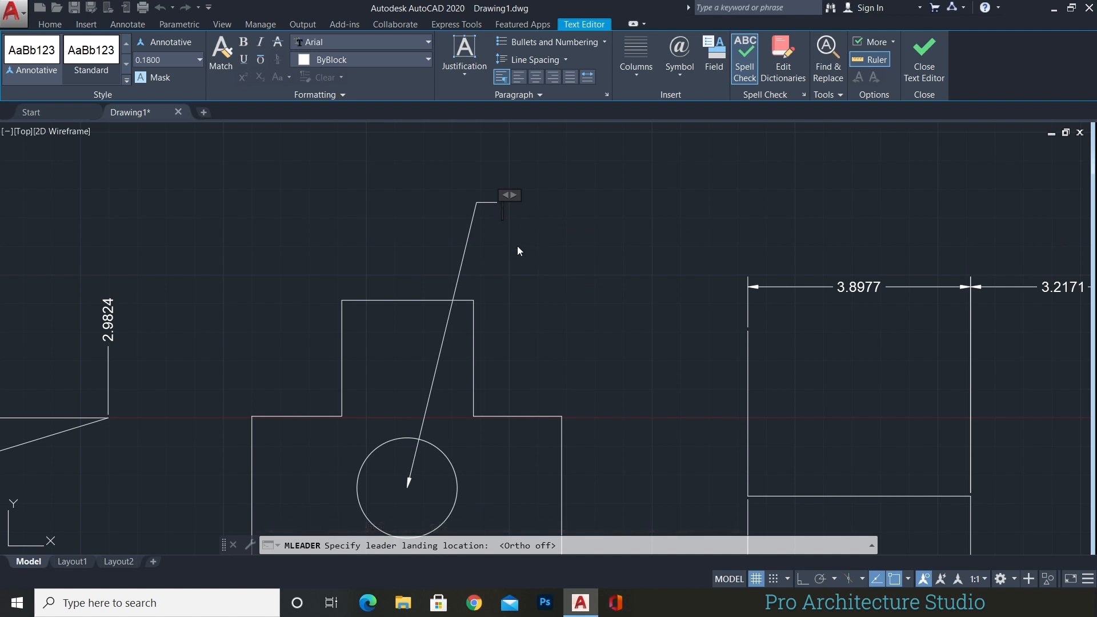
Label the multileader with the text "circle" and finish the text editing.
type("circle")
left_click(605, 258)
middle_click_drag(550, 224, 575, 172)
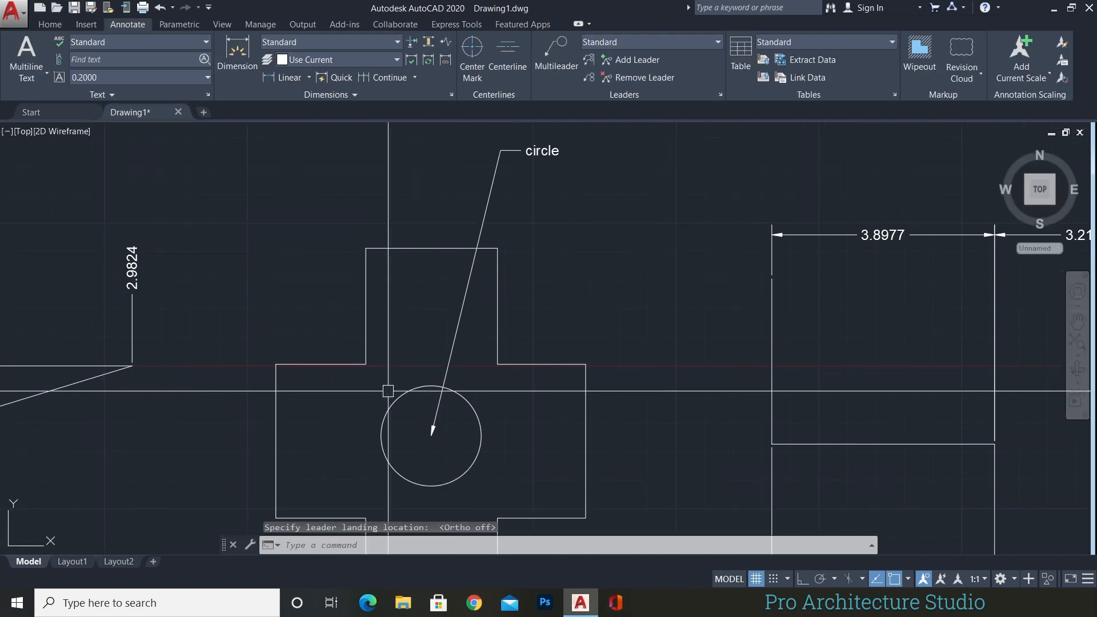
left_click(480, 209)
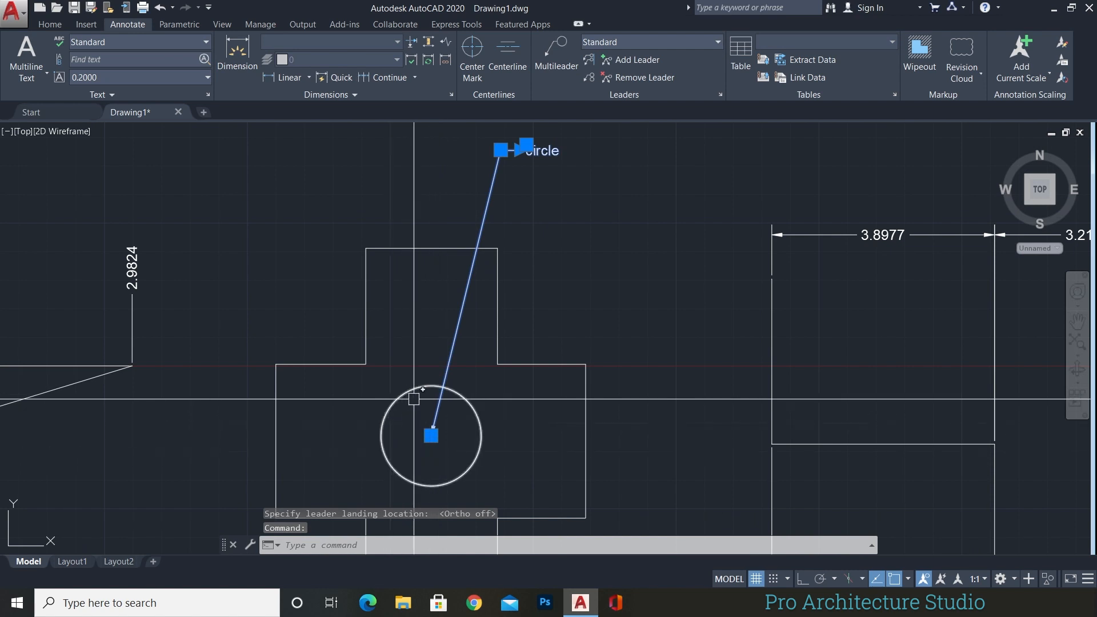
key("Escape")
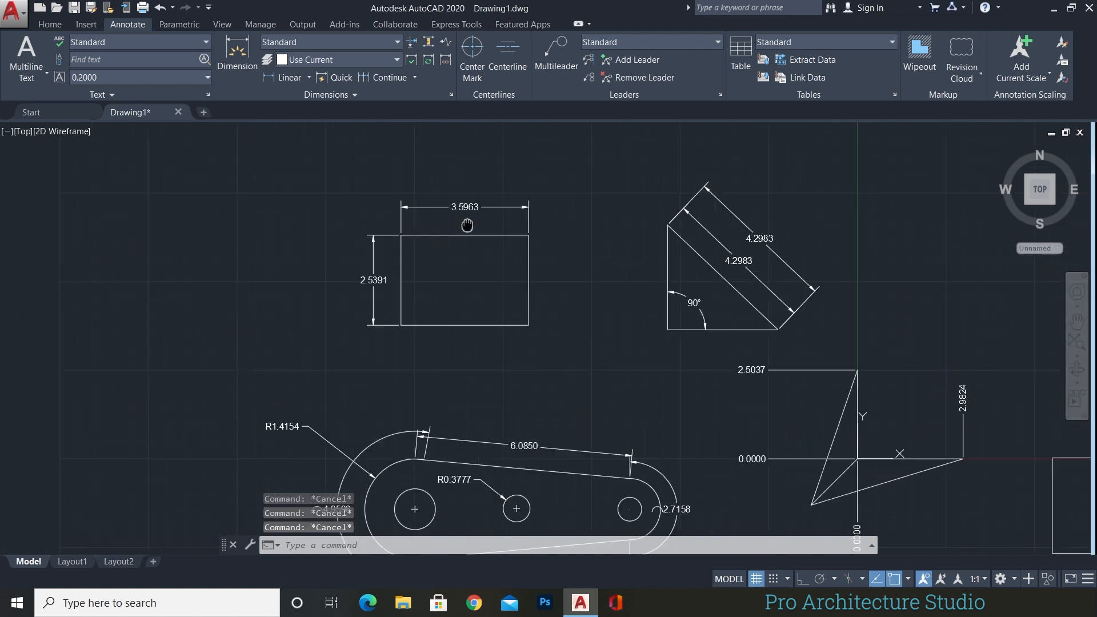
Modify the Standard dimension style to use a text height of 0.25, and apply it to the drawing.
scroll(486, 229, "up", 5)
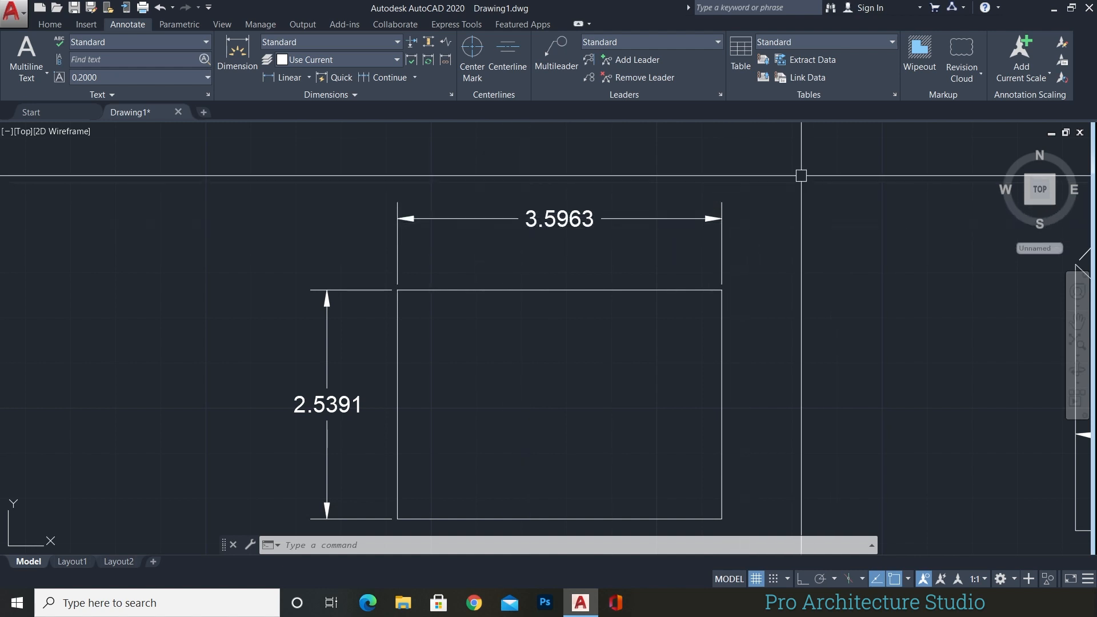
key("Escape")
key("Escape")
key("Escape")
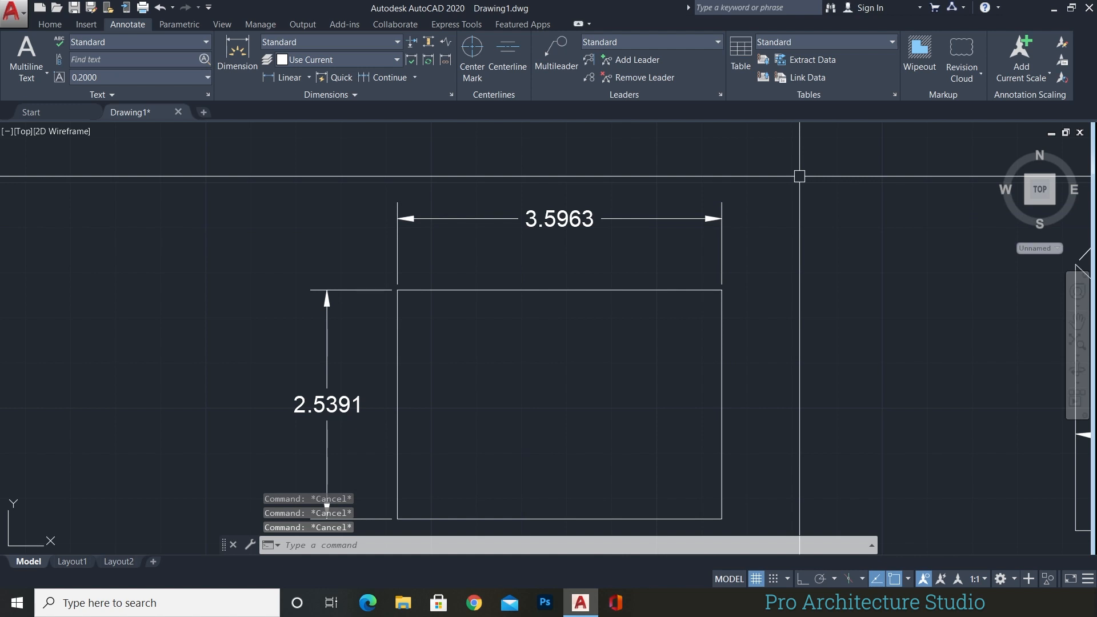
left_click(50, 24)
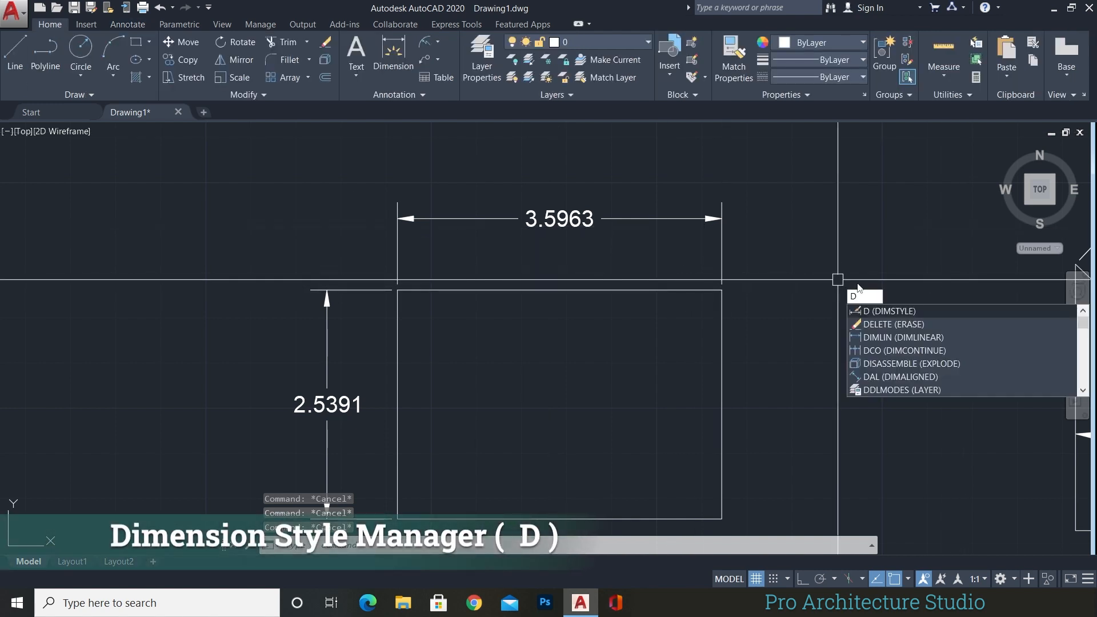
key("Return")
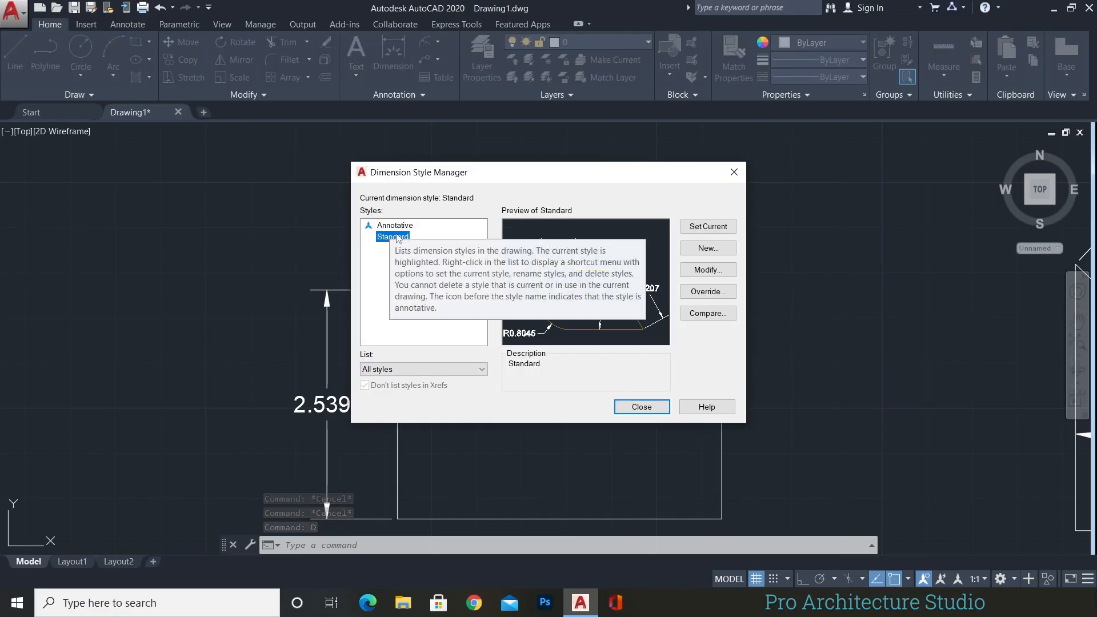
left_click(392, 226)
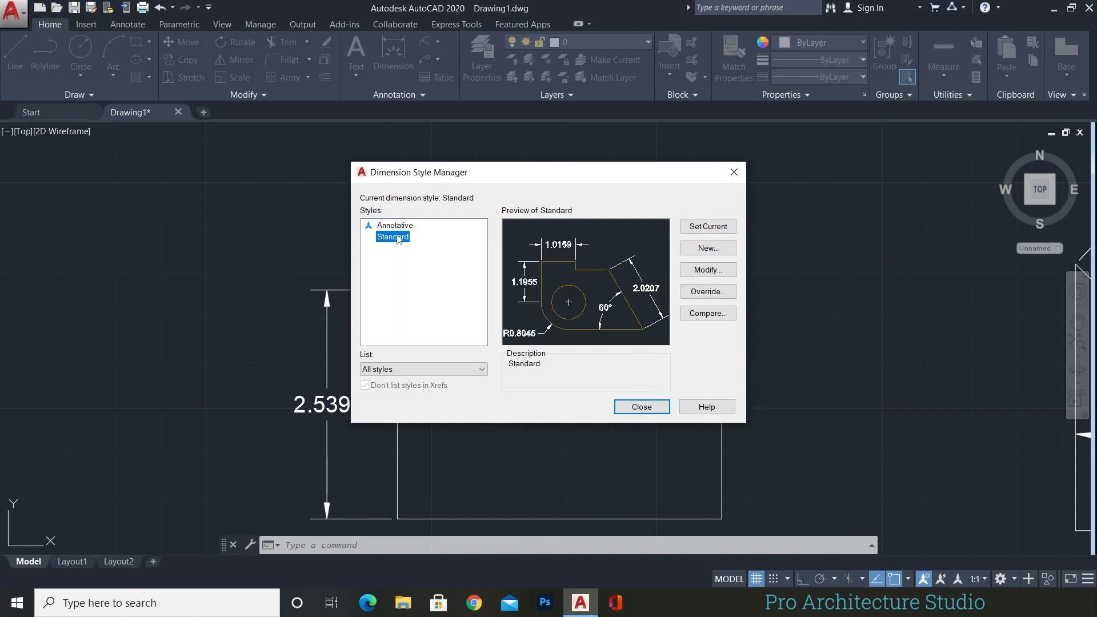
left_click(708, 270)
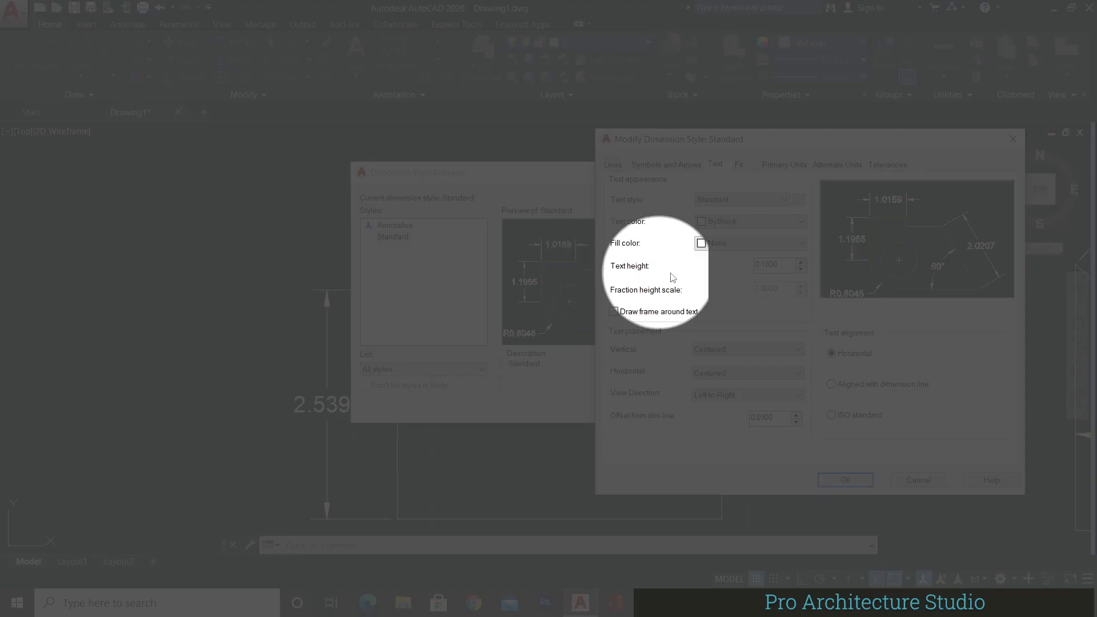
left_click(785, 263)
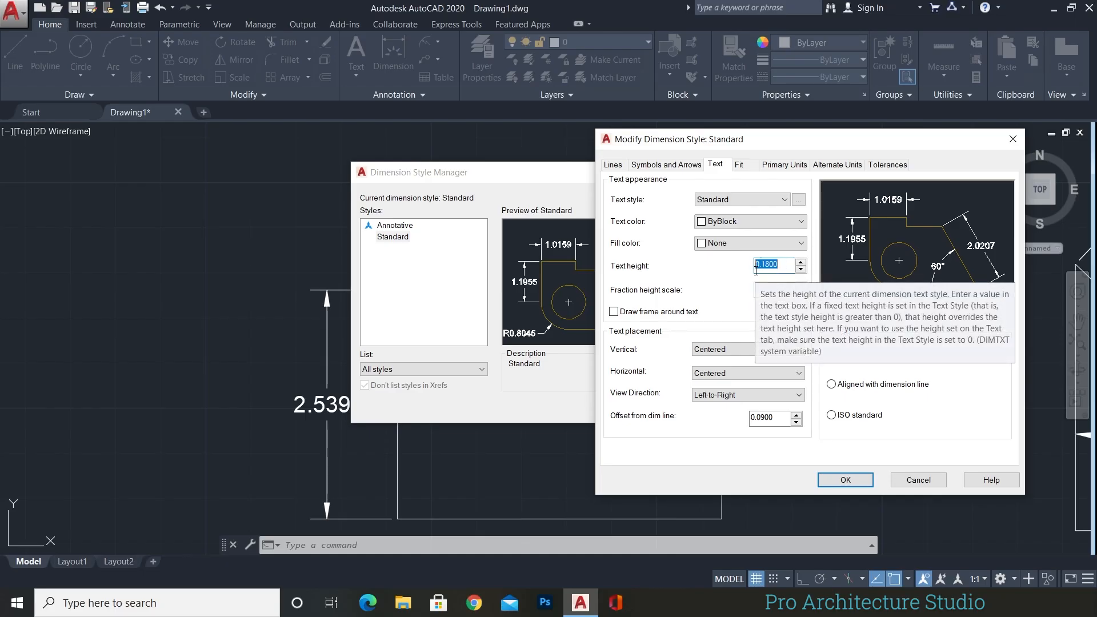
key("BackSpace")
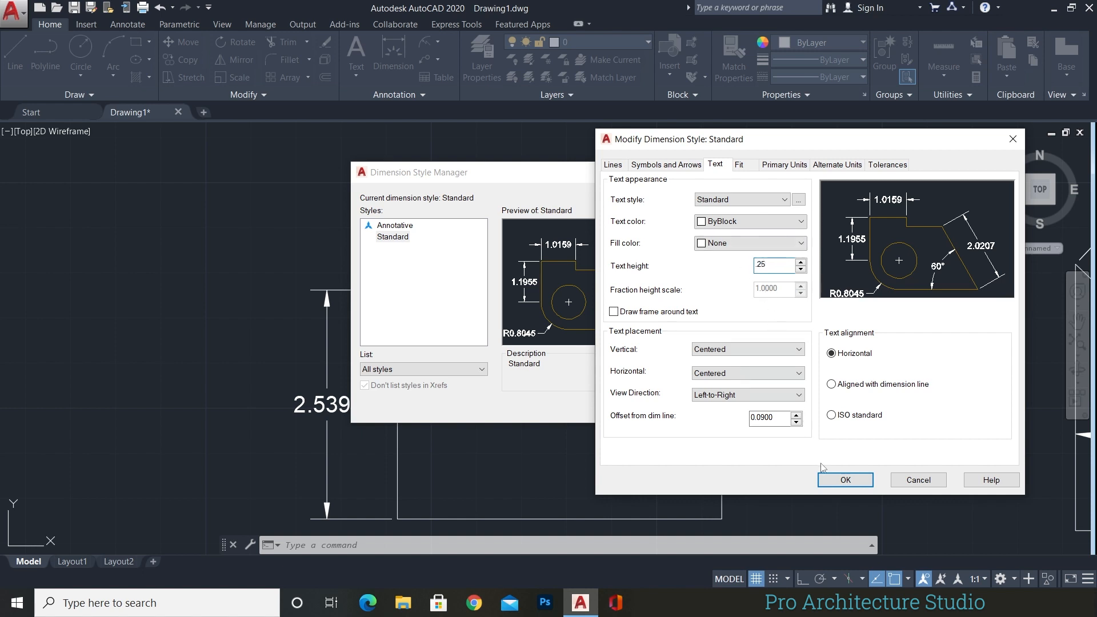
left_click(837, 479)
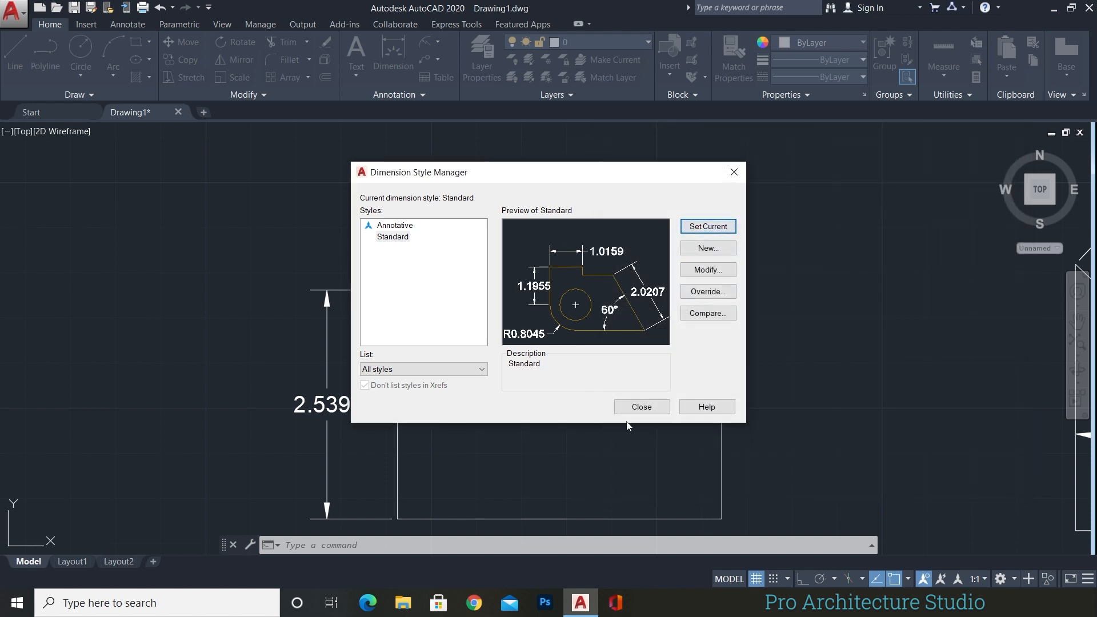
left_click(634, 406)
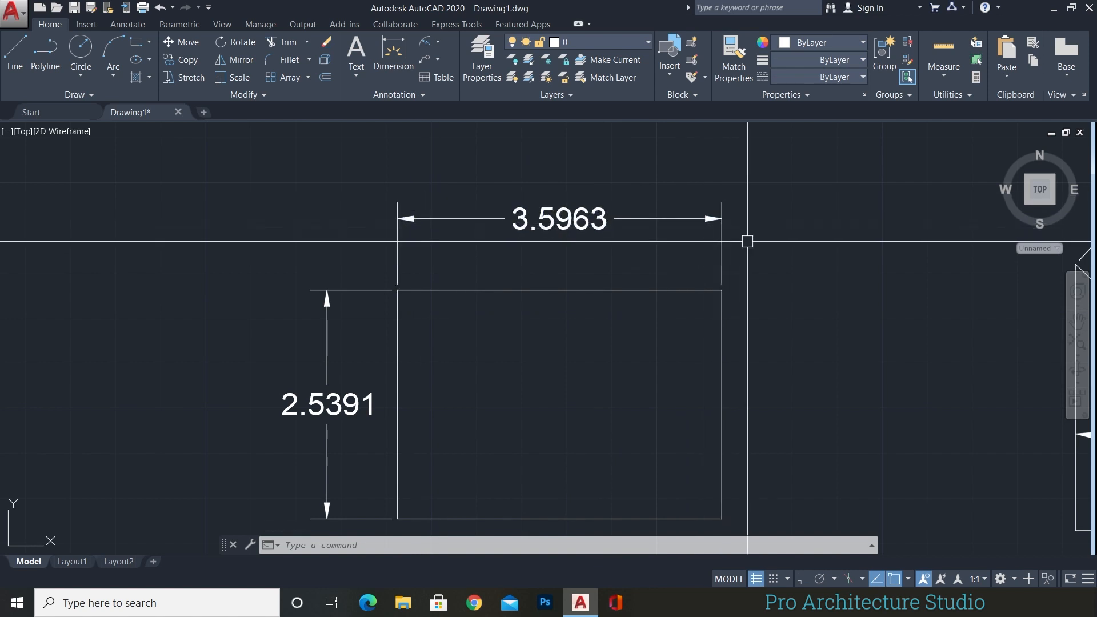
Change the Standard dimension style's first and second arrowheads to Architectural tick and apply the change.
key("Escape")
key("Escape")
type("D")
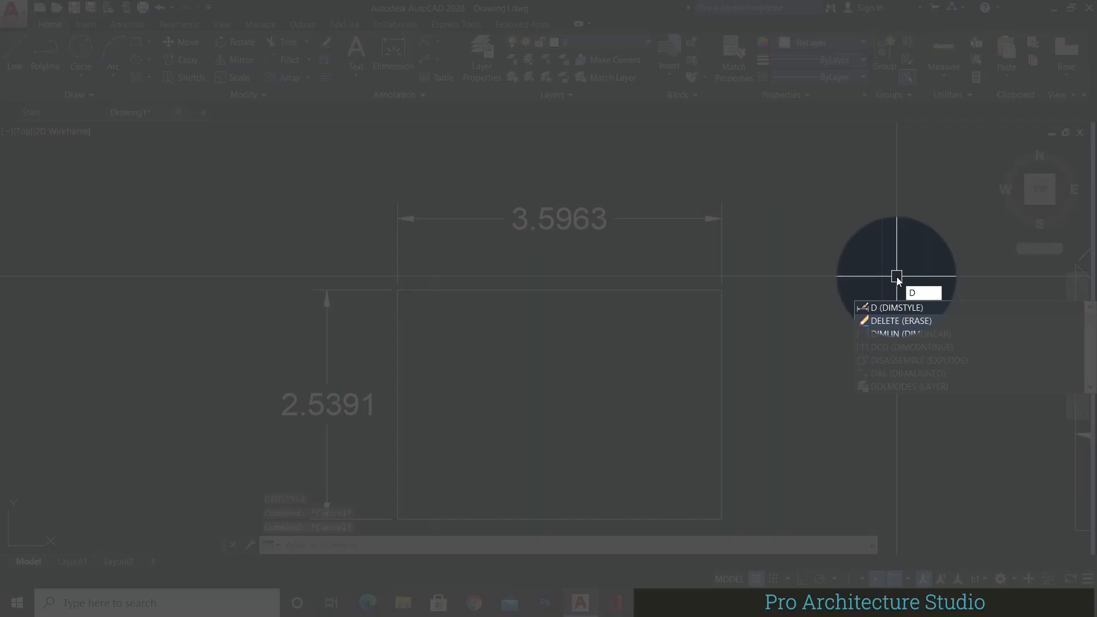
key("Return")
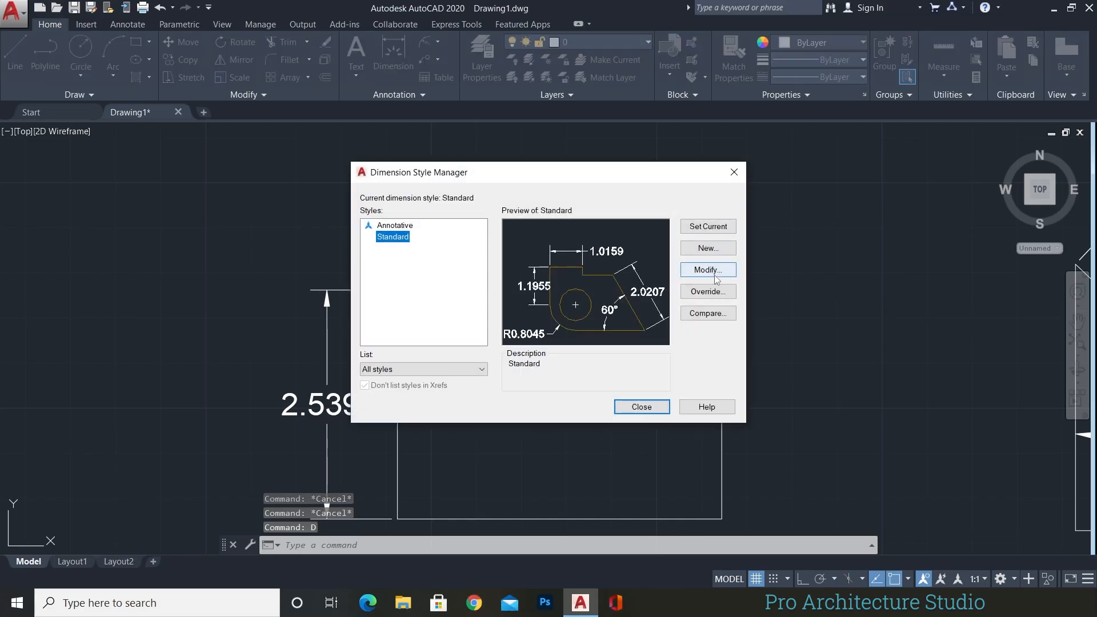
left_click(708, 270)
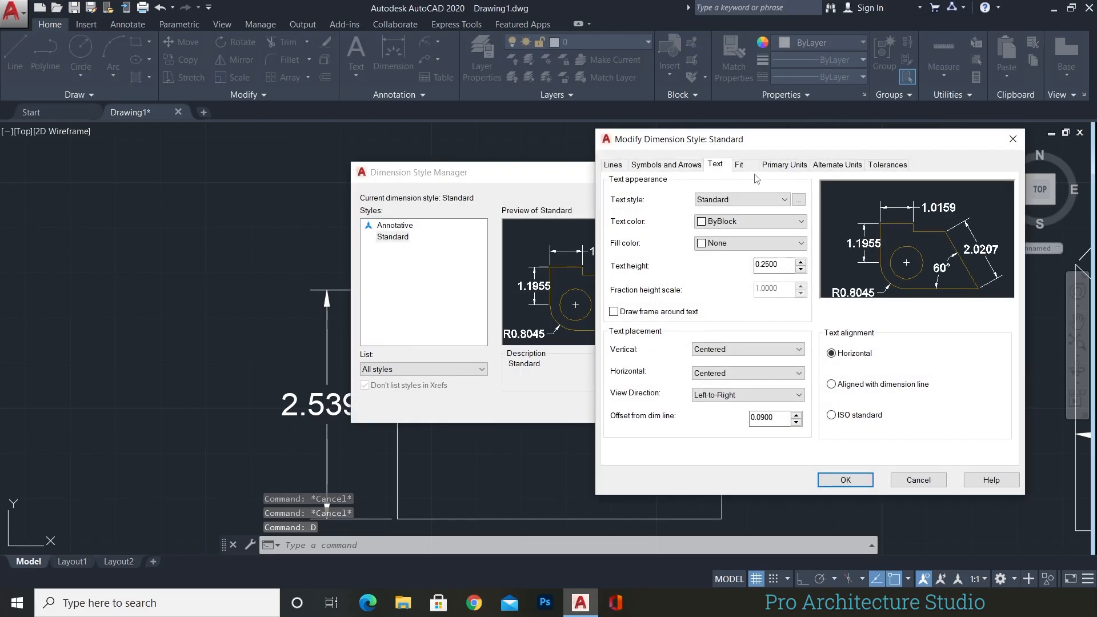
left_click(660, 166)
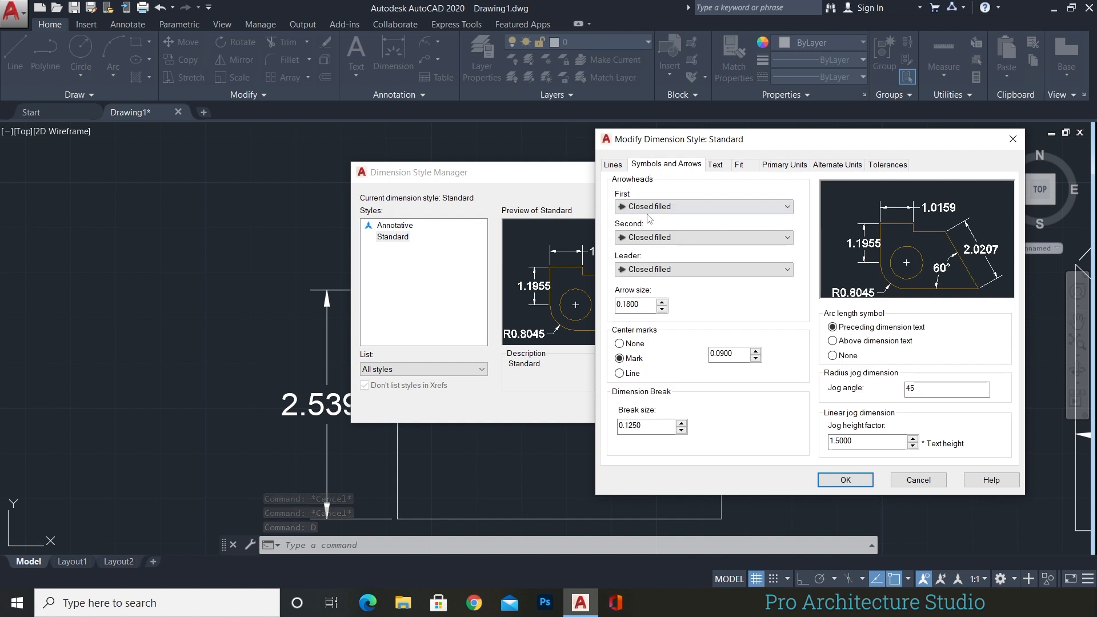
left_click(696, 209)
left_click(697, 210)
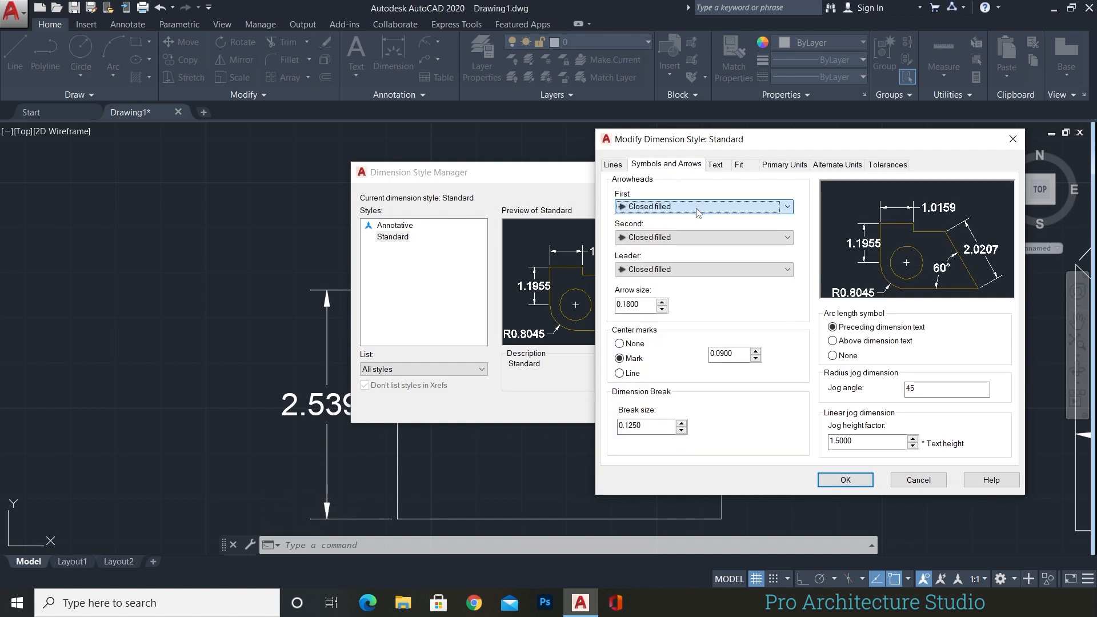
left_click(646, 209)
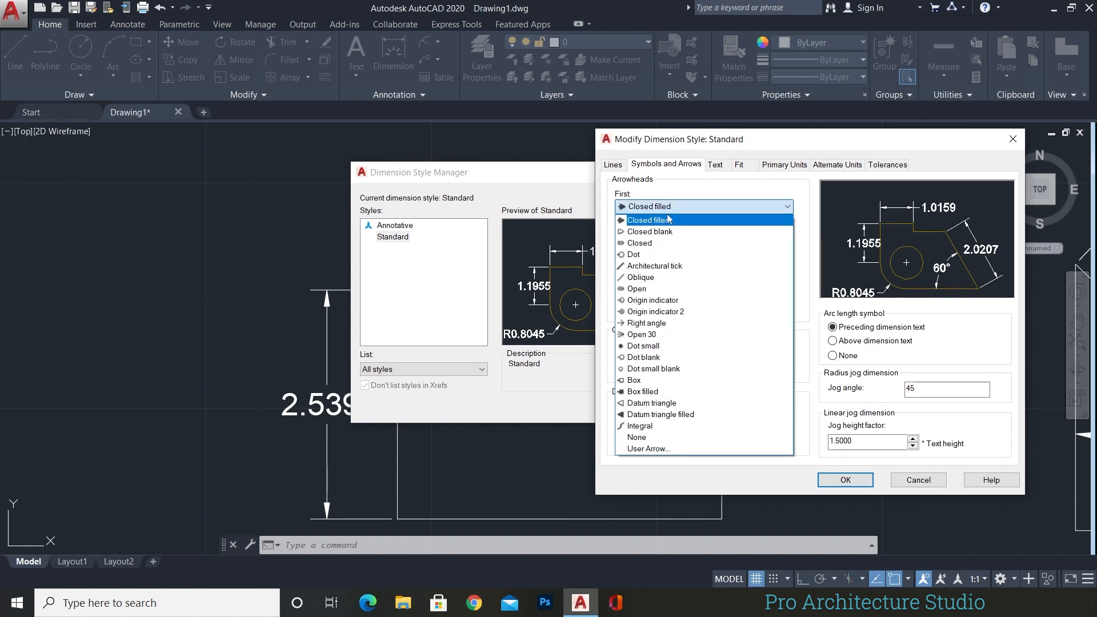
left_click(666, 267)
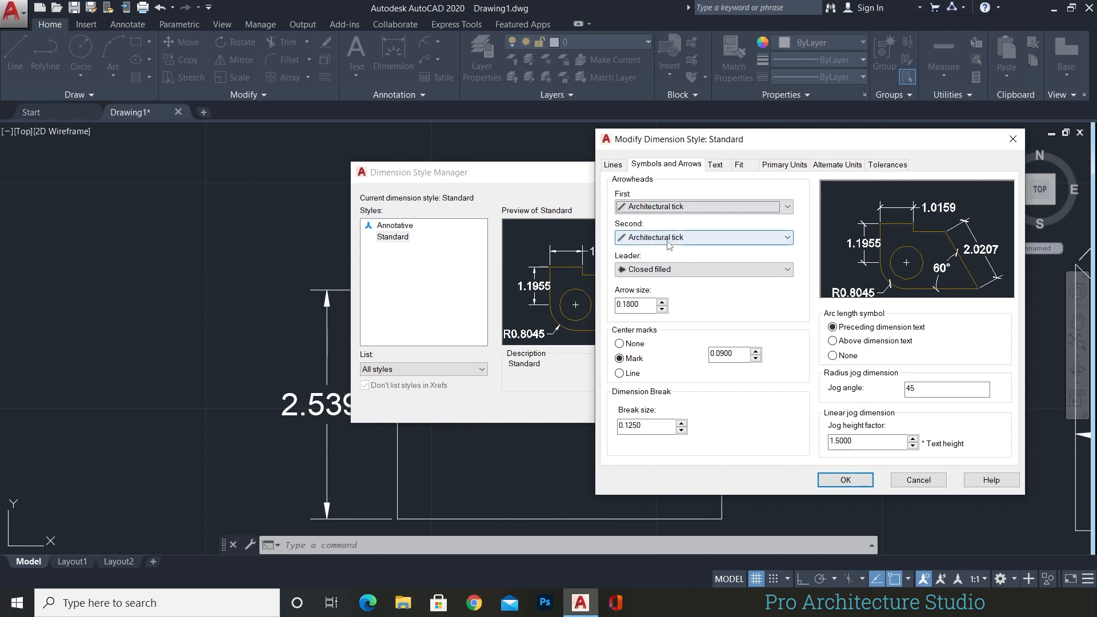
left_click(668, 238)
left_click(662, 298)
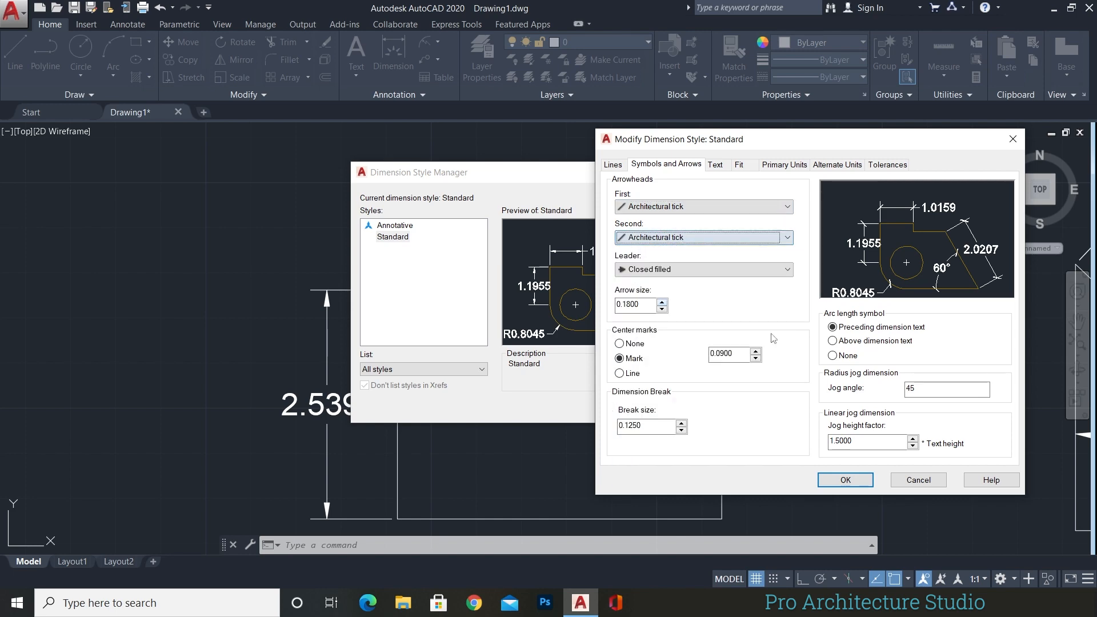
left_click(848, 481)
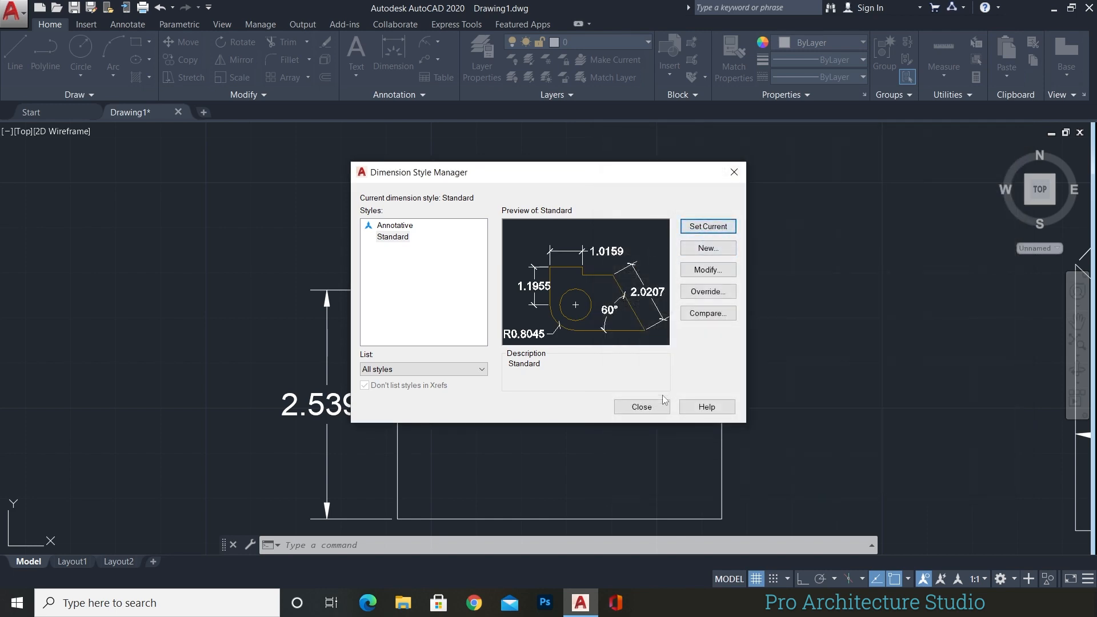
left_click(641, 406)
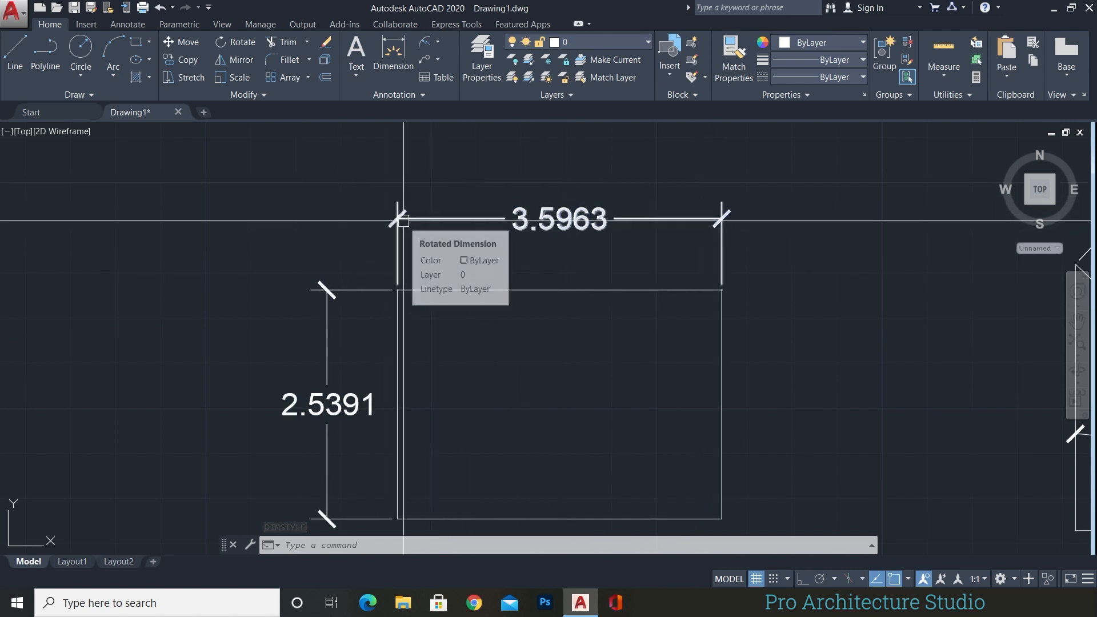
Modify the Standard dimension style to use an arrow size of 0.25, and apply it to the drawing.
scroll(441, 190, "up", 2)
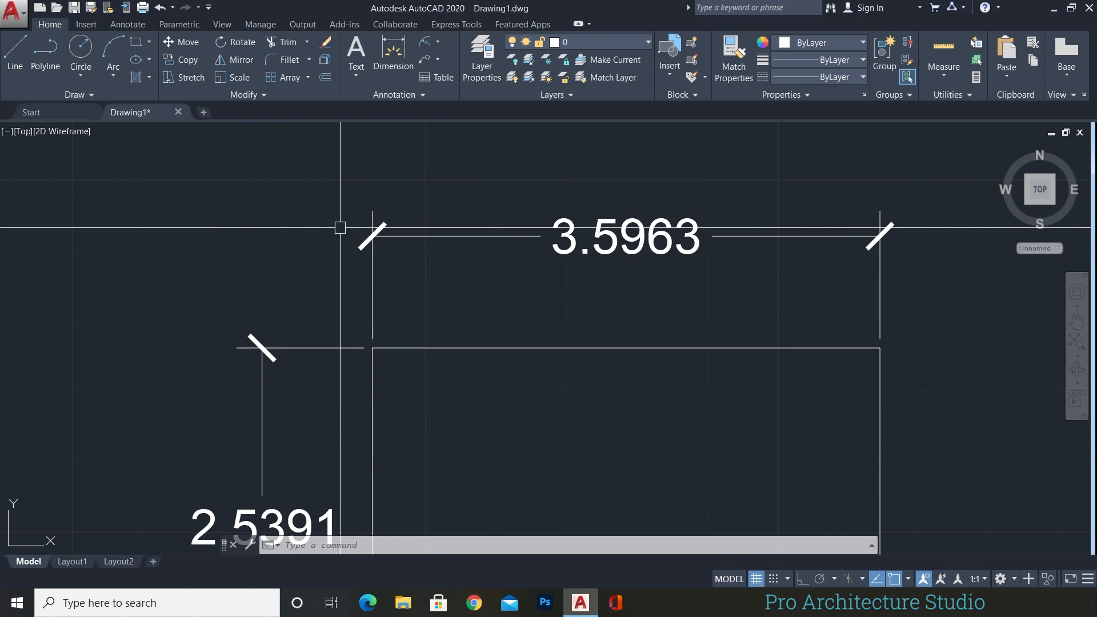
type("d")
key("Return")
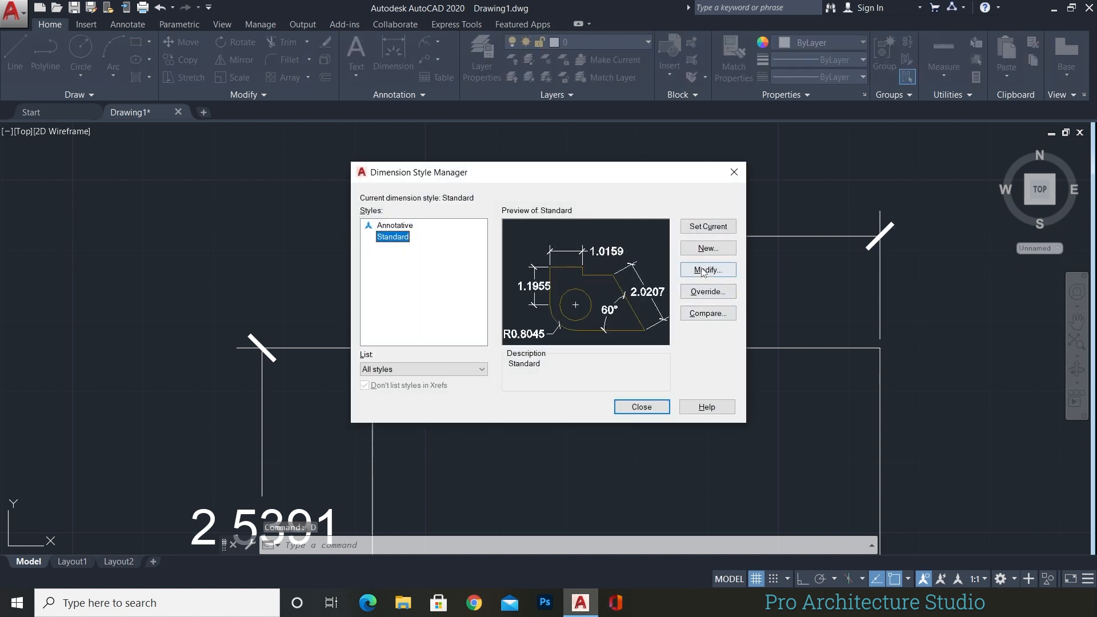
left_click(703, 271)
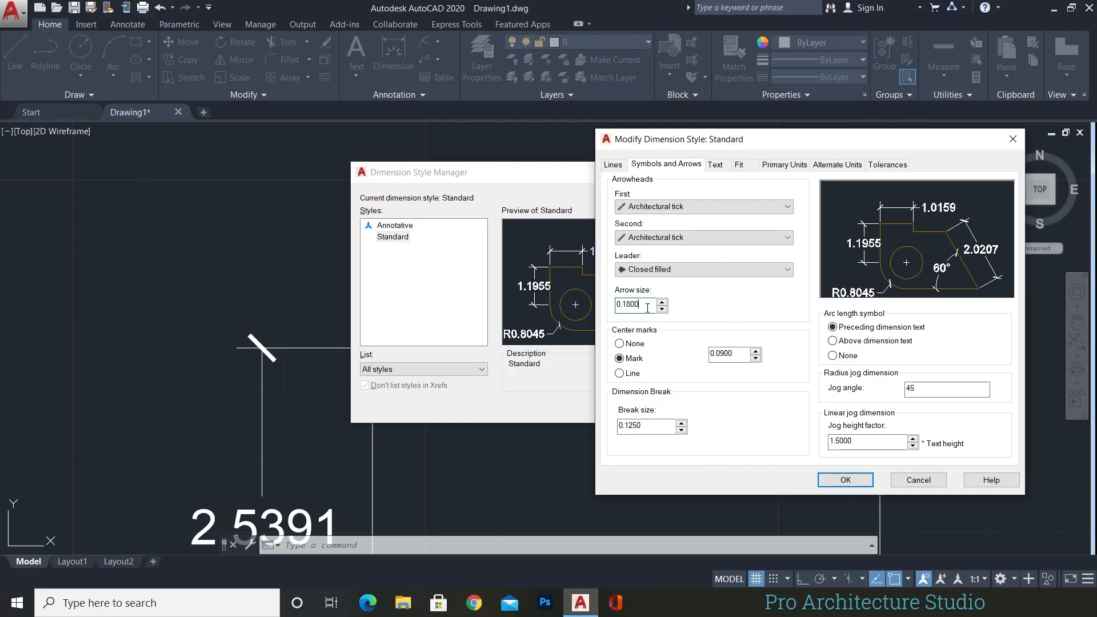
left_click_drag(638, 304, 622, 308)
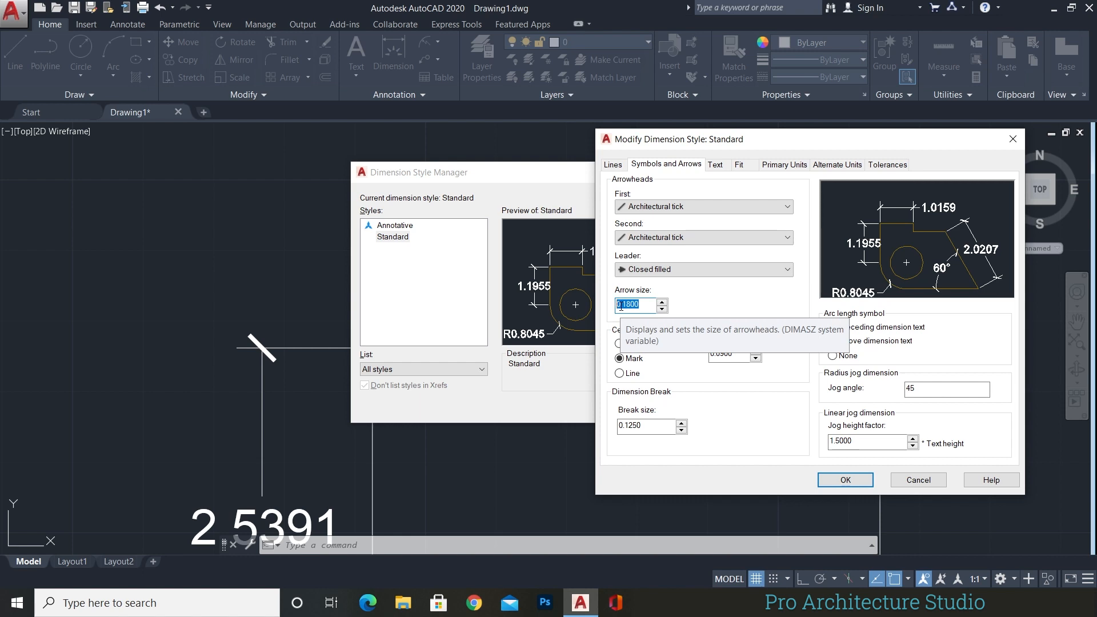
key("BackSpace")
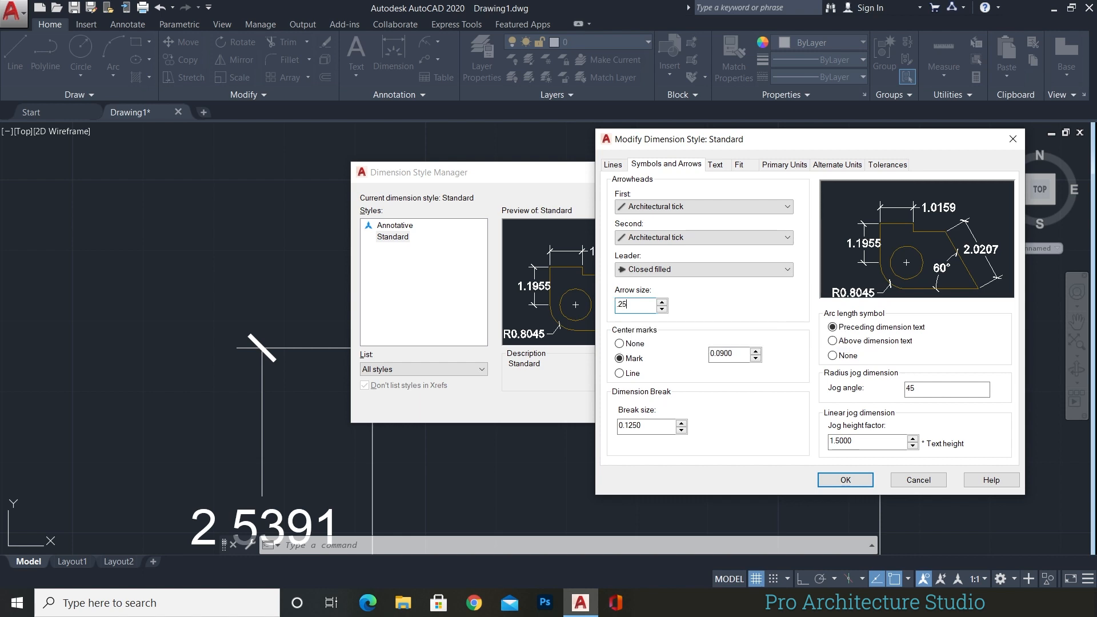
type(".25")
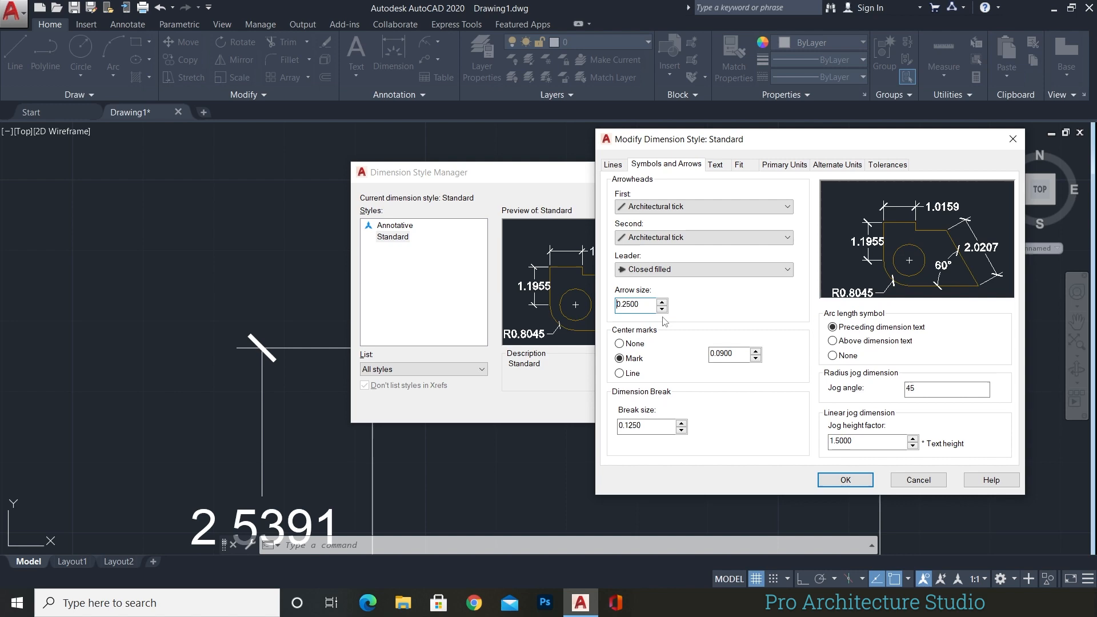
left_click(846, 480)
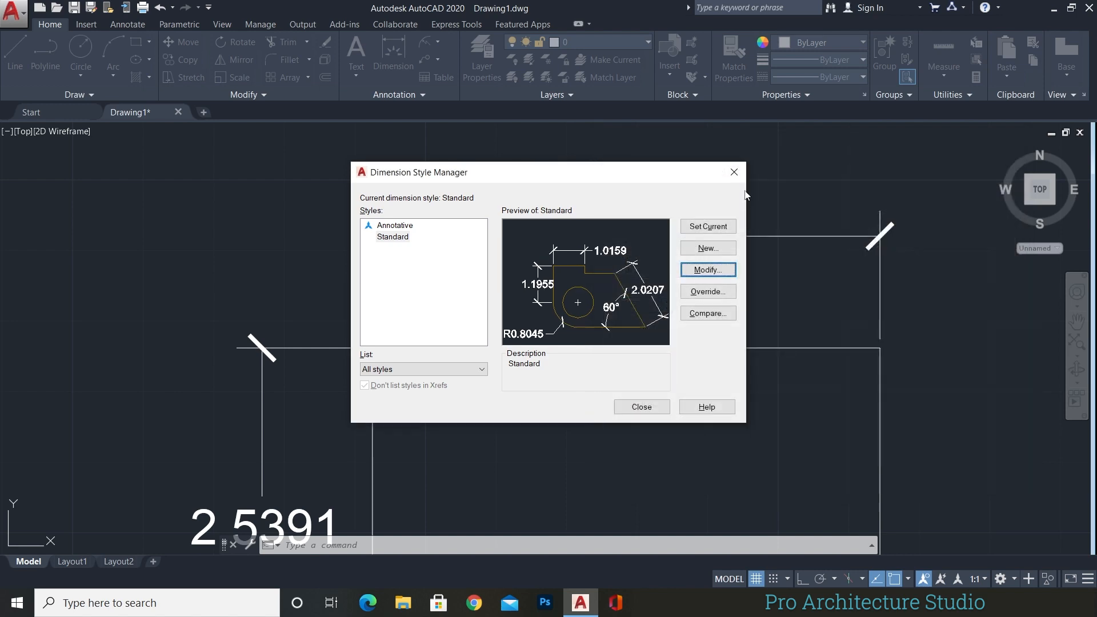
left_click(641, 406)
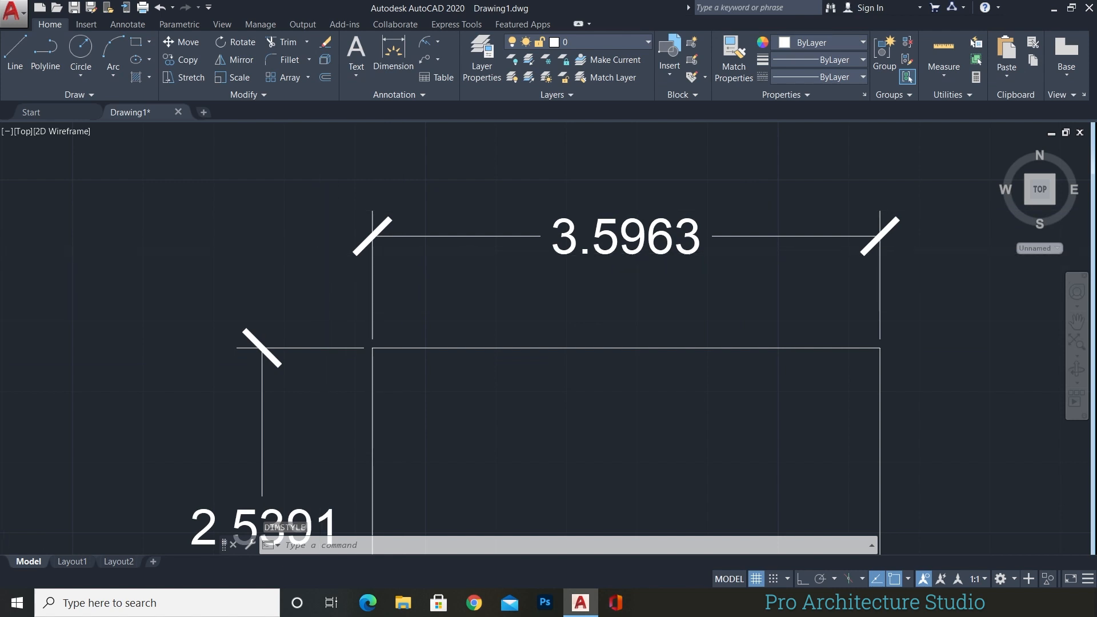
scroll(321, 251, "down", 10)
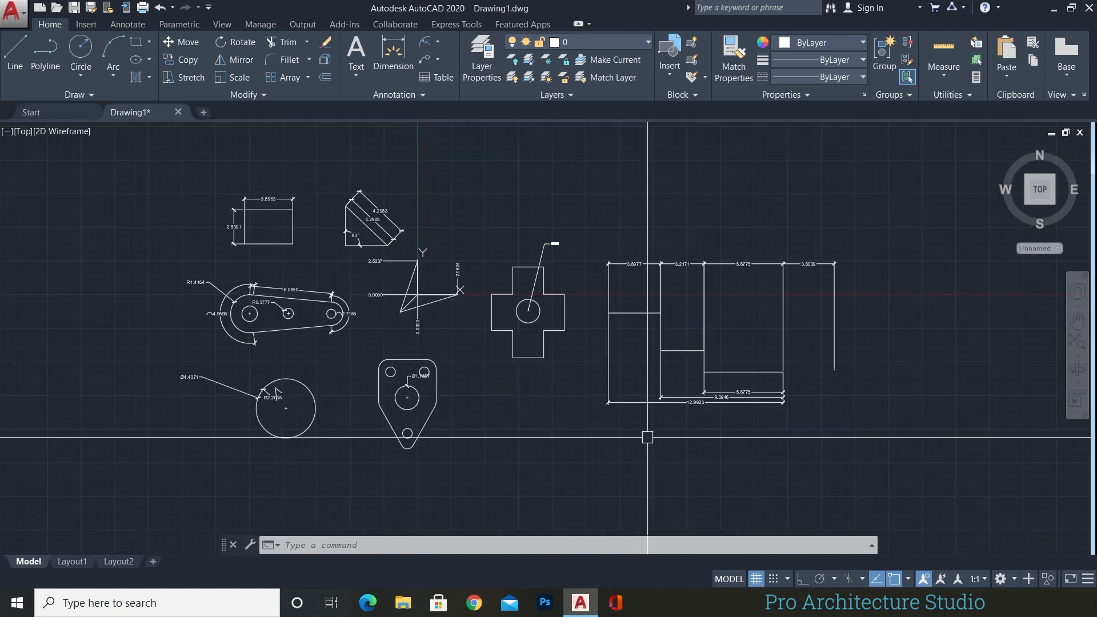